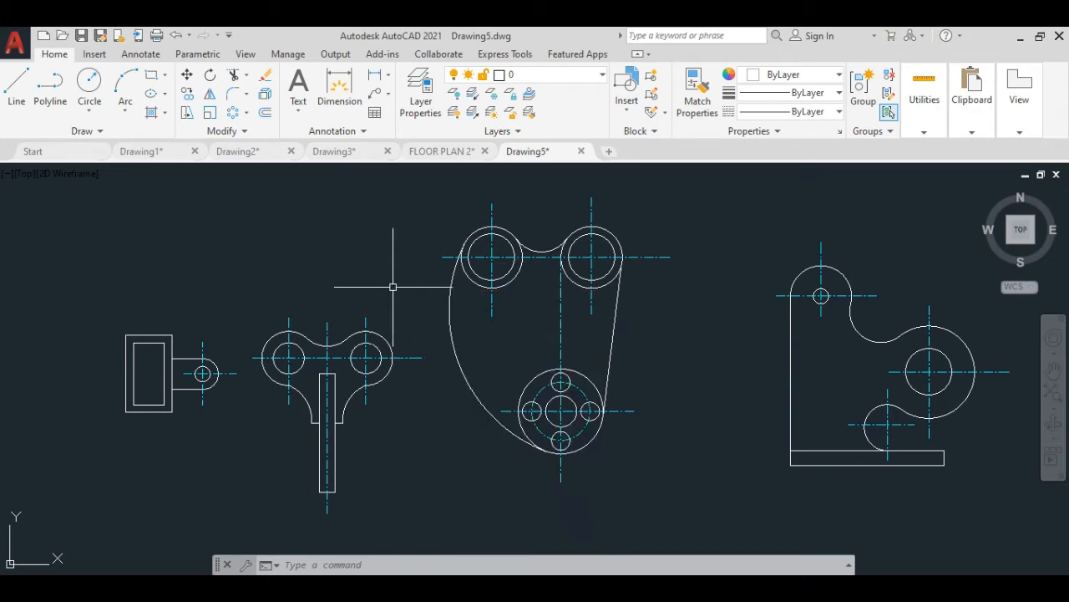
middle_drag(143, 308, 386, 282)
scroll(392, 338, up, 4)
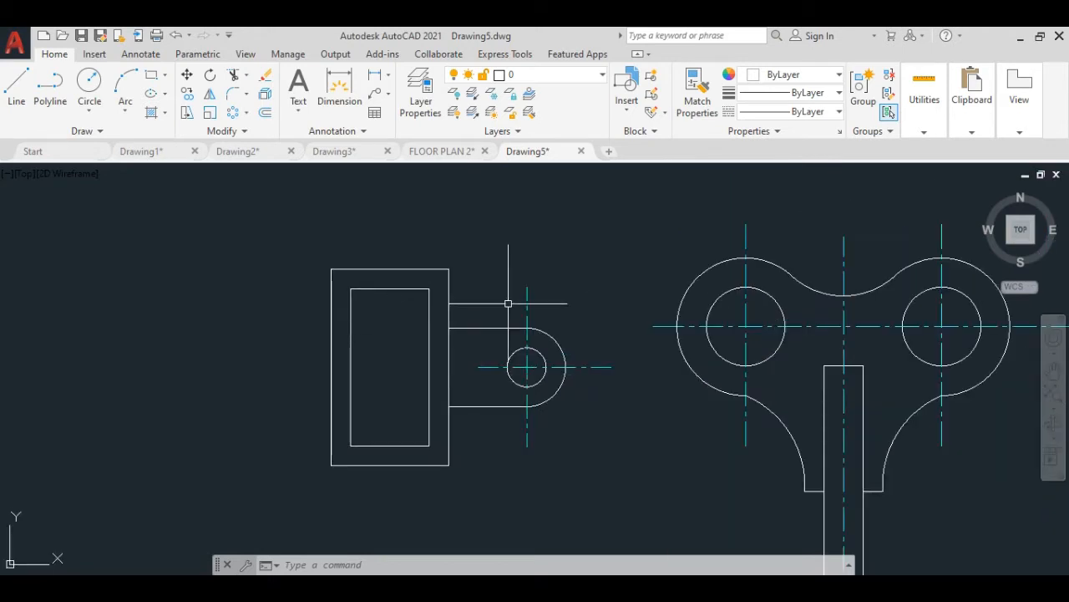
middle_drag(535, 281, 455, 281)
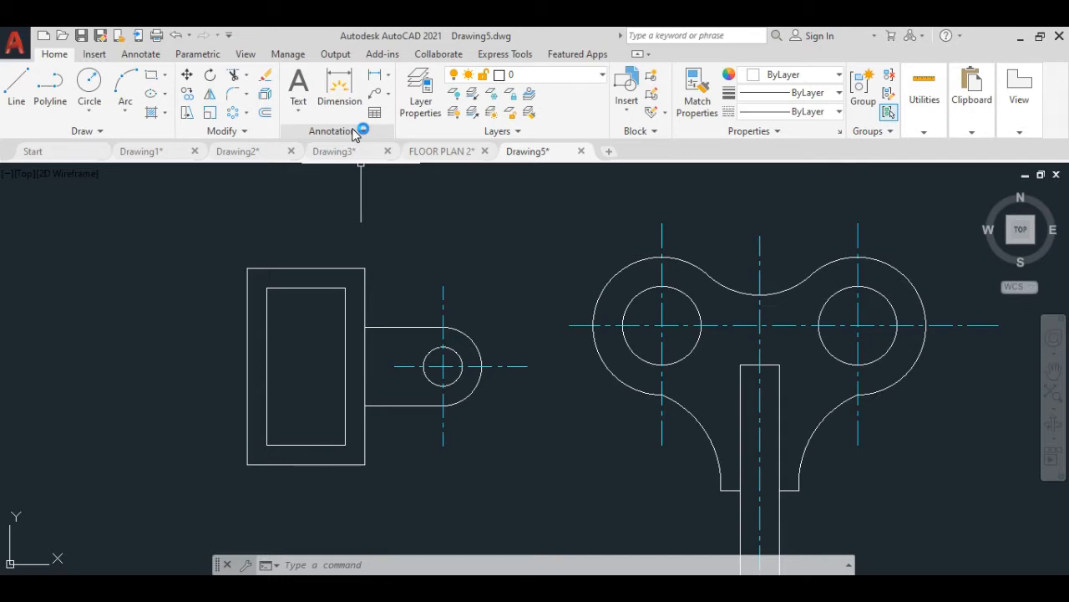
click(340, 81)
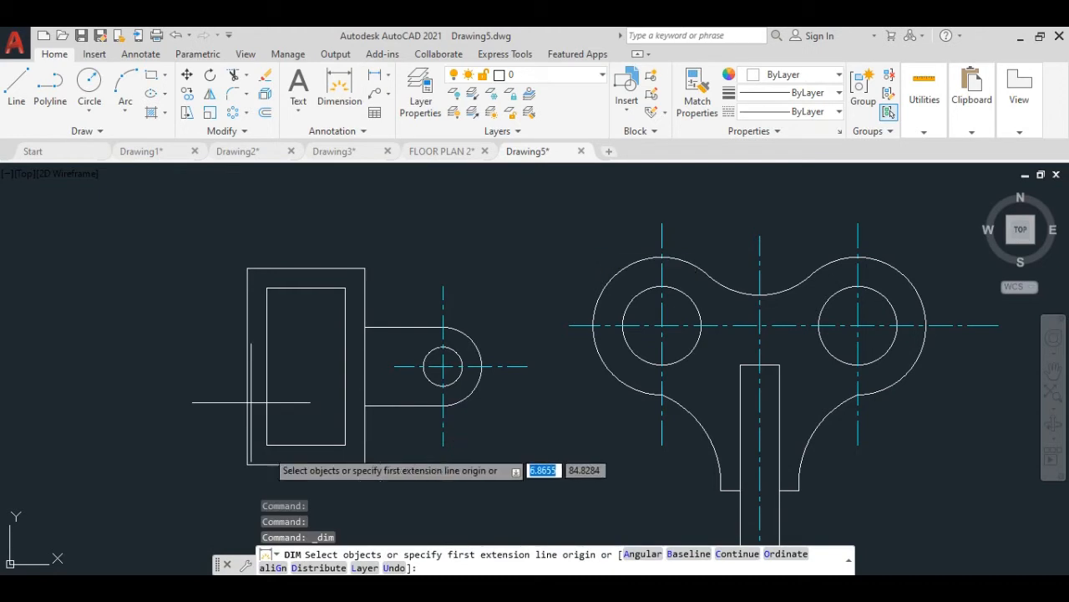
scroll(268, 475, up, 2)
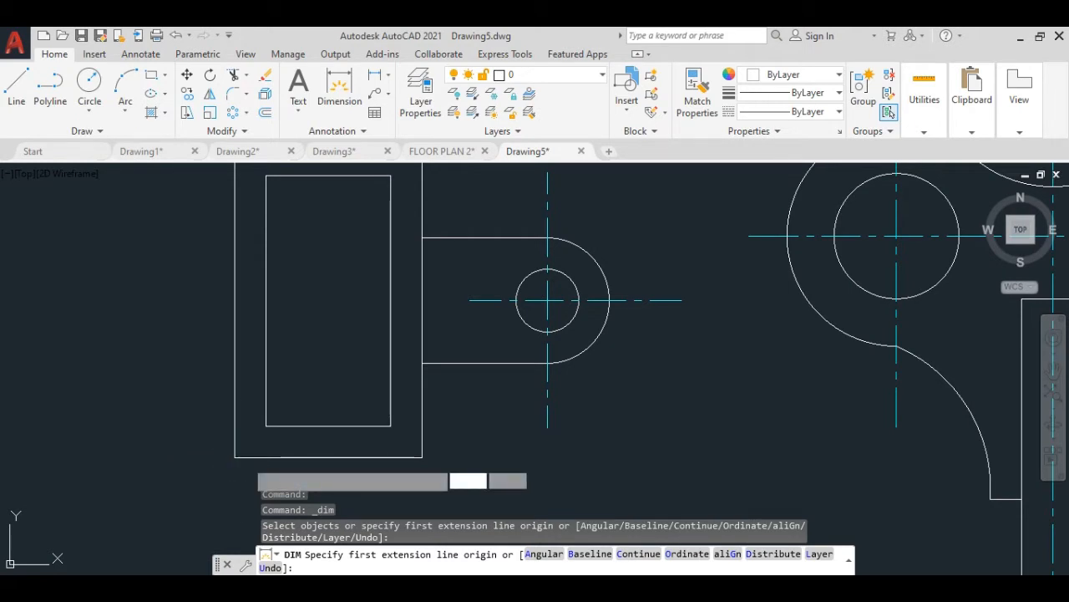
click(237, 457)
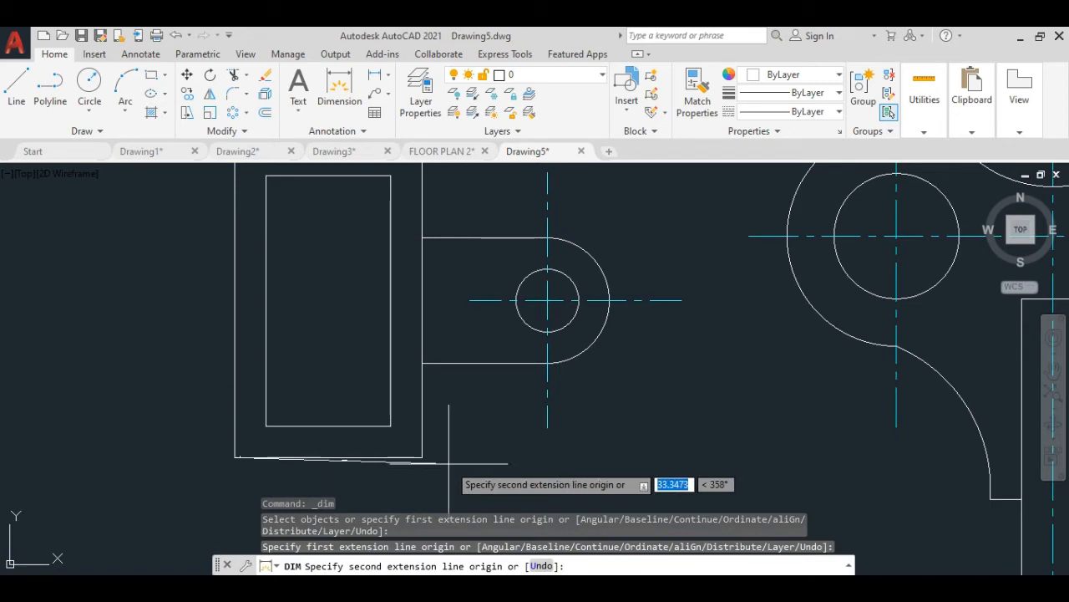
scroll(443, 462, up, 4)
scroll(443, 462, up, 2)
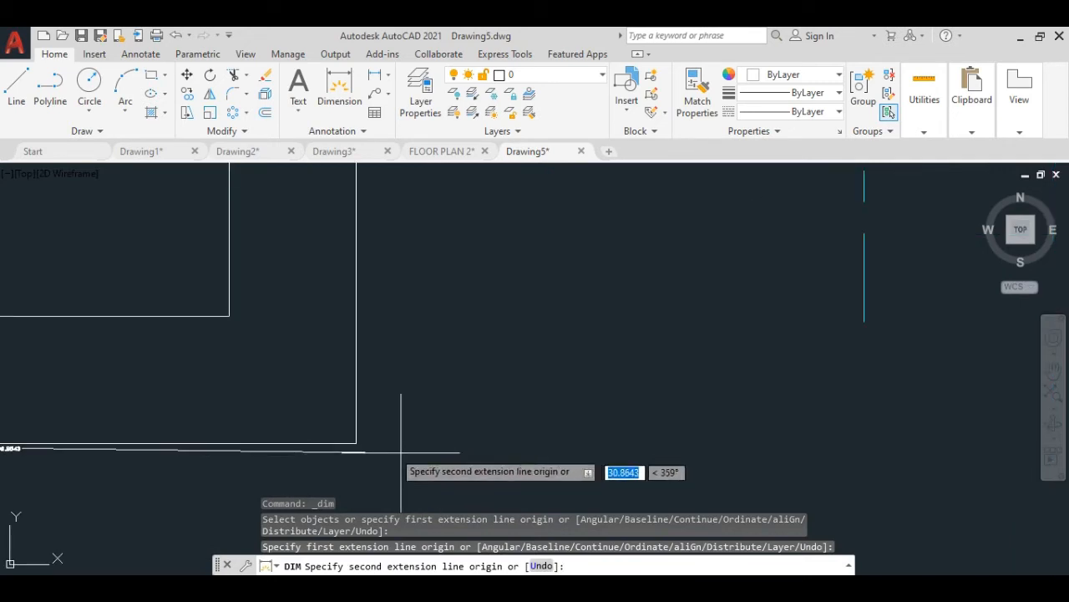
click(358, 443)
scroll(356, 443, down, 4)
mouse_move(358, 443)
middle_down()
mouse_move(418, 443)
mouse_move(597, 359)
mouse_move(603, 415)
middle_up()
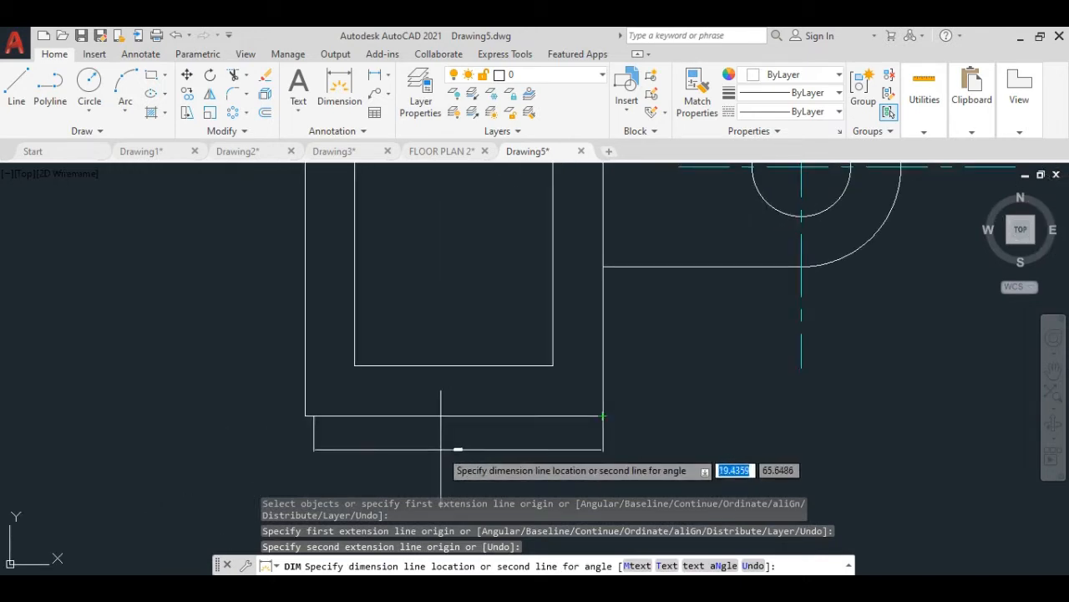
scroll(448, 449, up, 4)
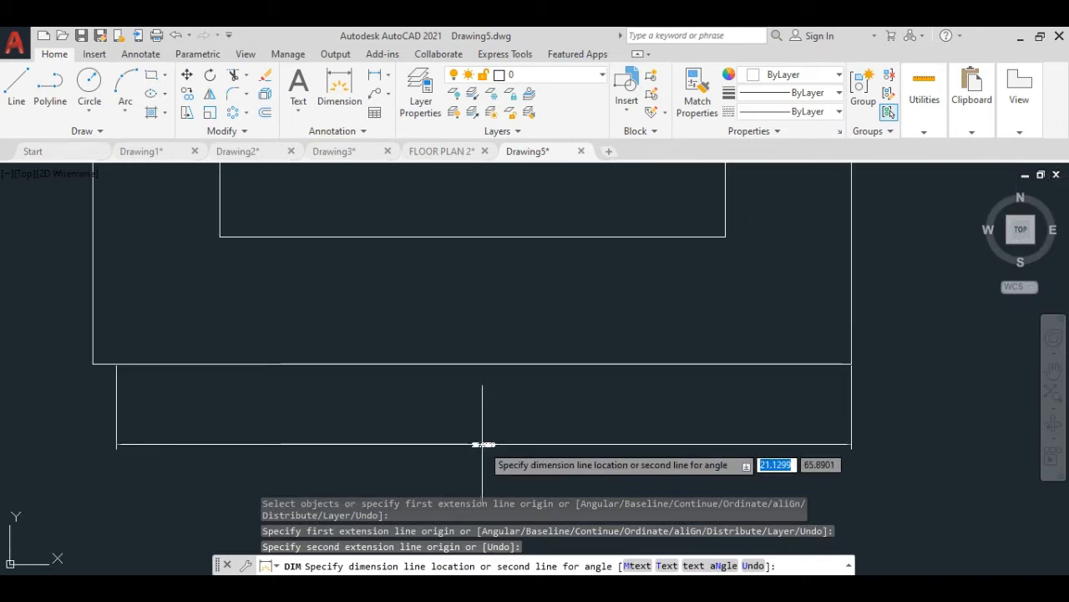
key(Escape)
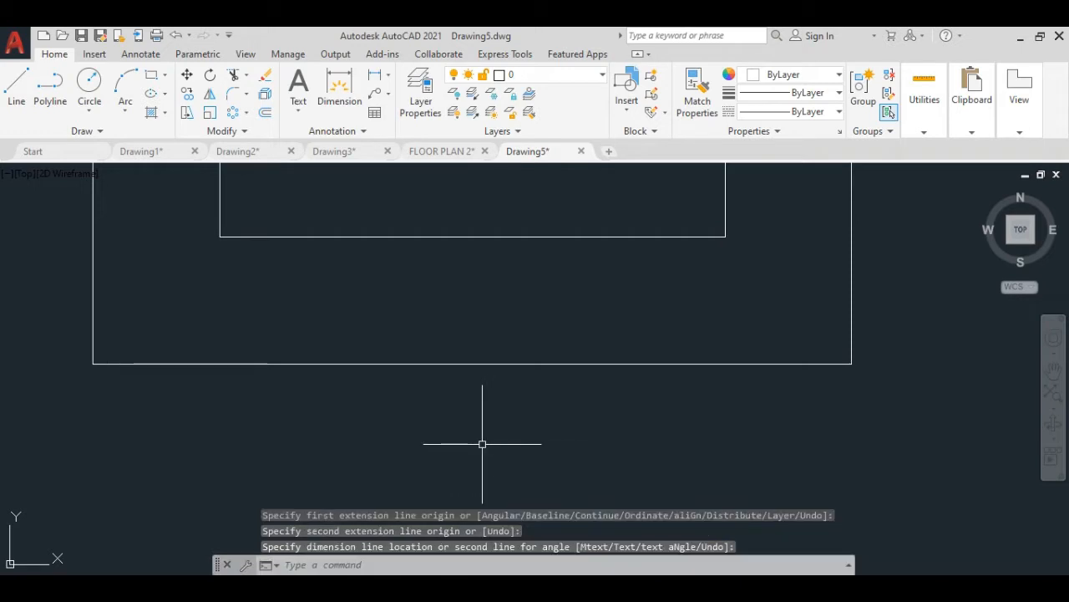
Dimension the bottom edge of the leftmost part's outer rectangle from corner to corner, placing the dimension line just below the edge.
click(350, 80)
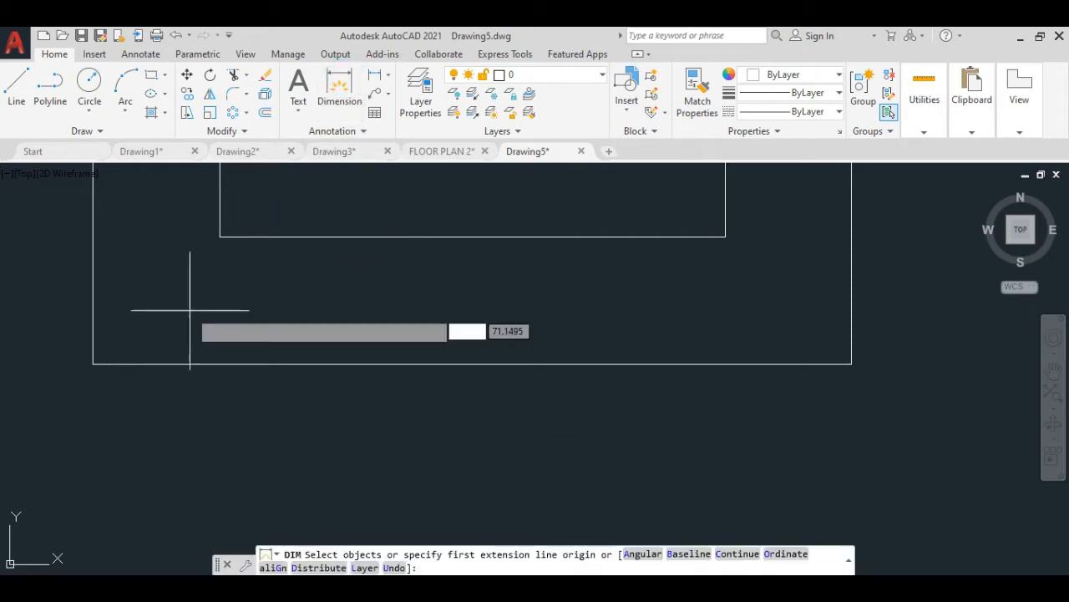
click(93, 363)
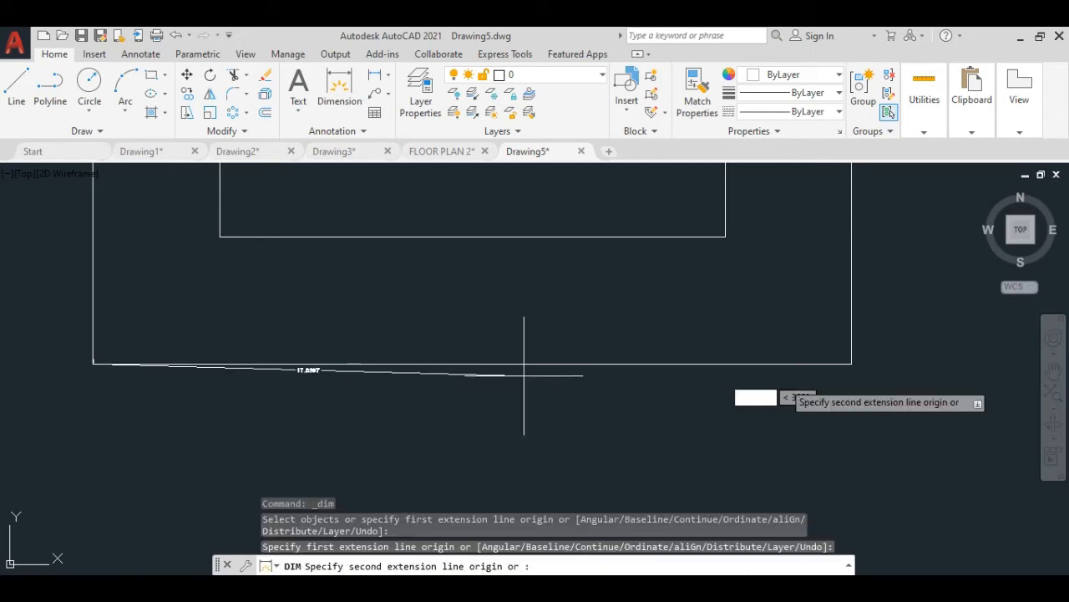
click(851, 364)
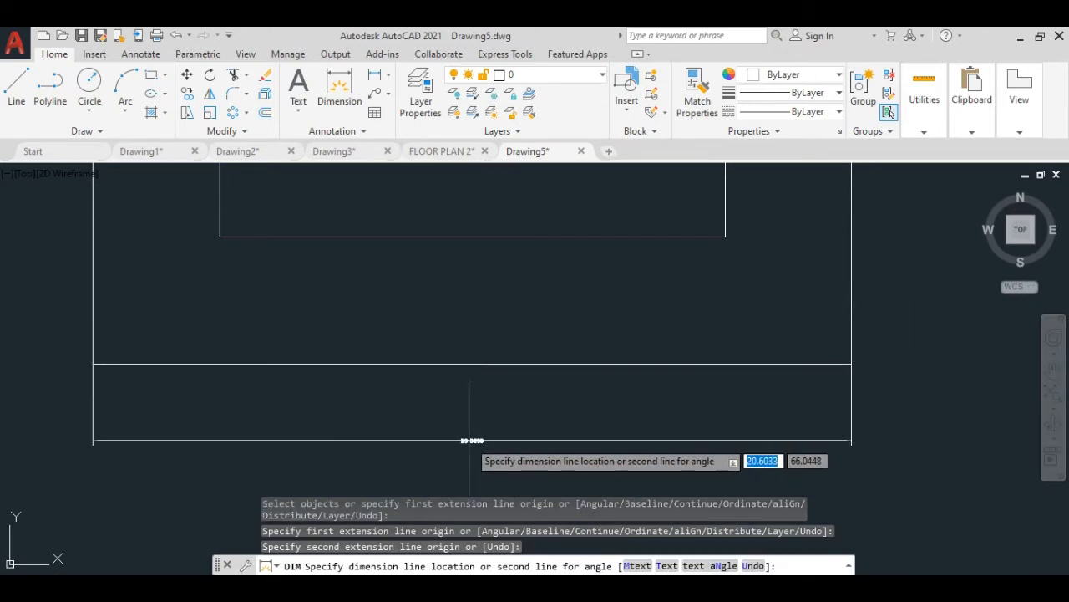
scroll(468, 394, up, 3)
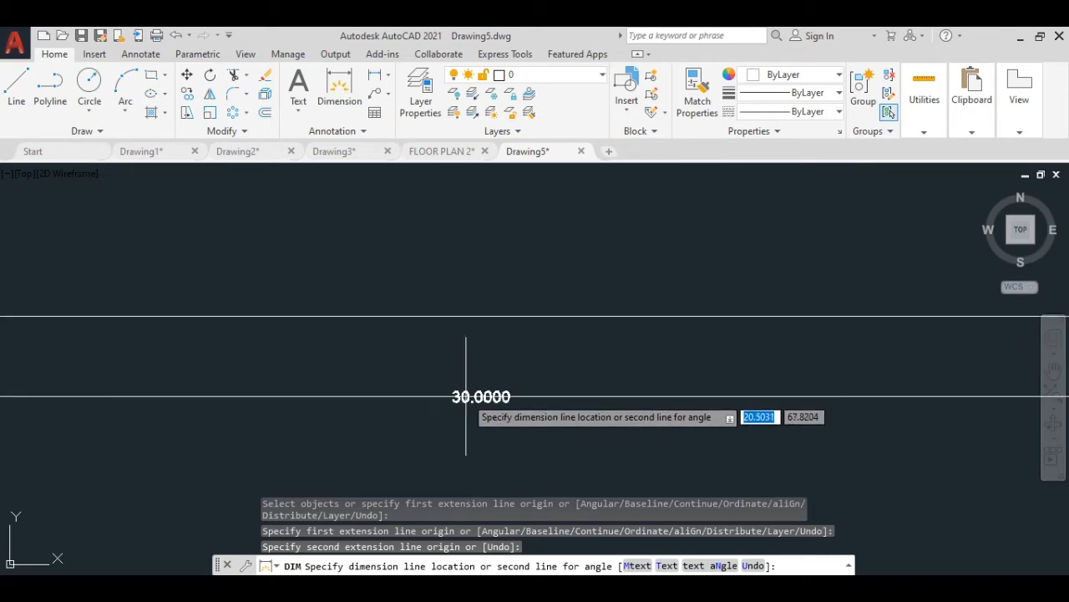
scroll(466, 396, up, 2)
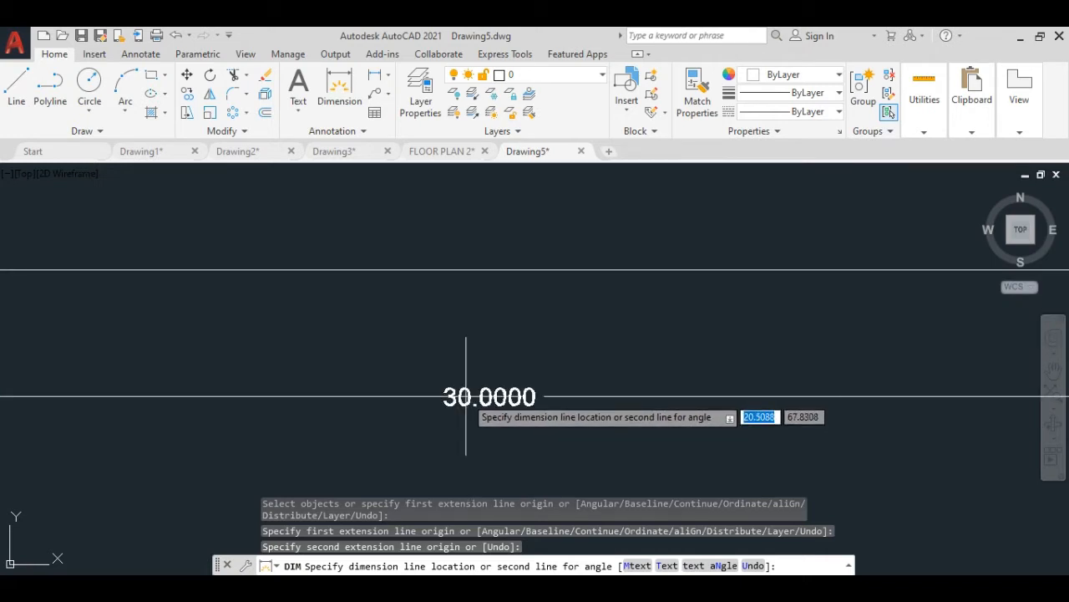
scroll(466, 396, up, 2)
scroll(476, 396, up, 2)
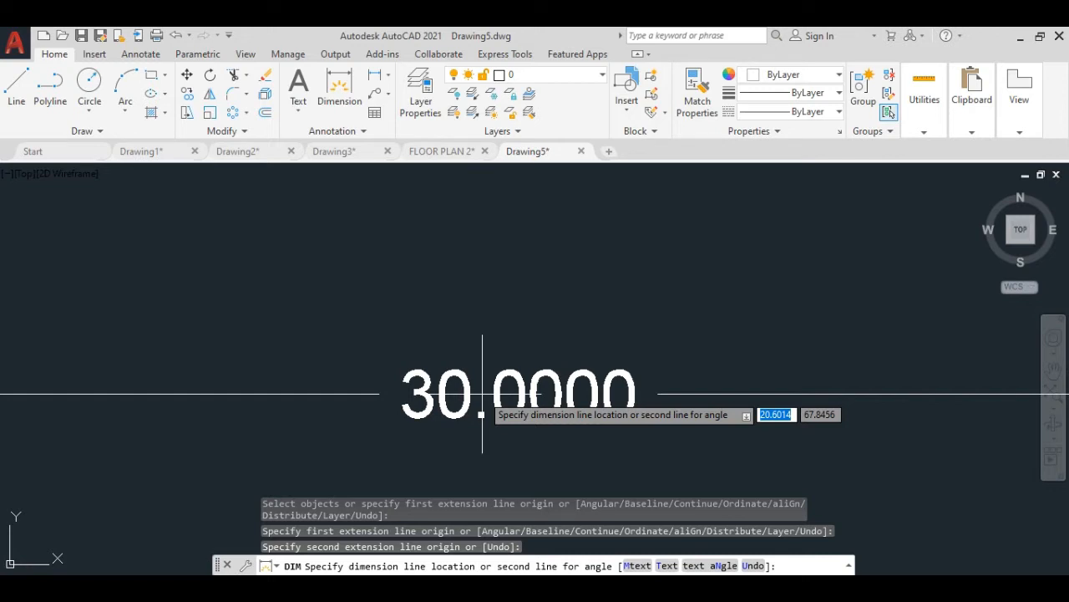
scroll(482, 414, down, 1)
scroll(482, 414, up, 2)
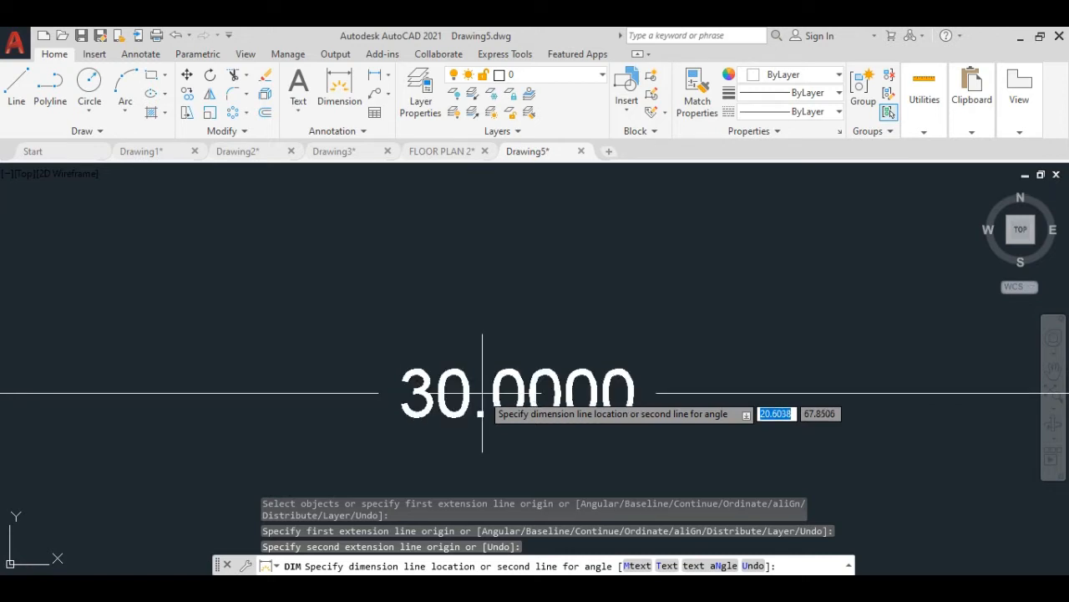
scroll(482, 393, down, 3)
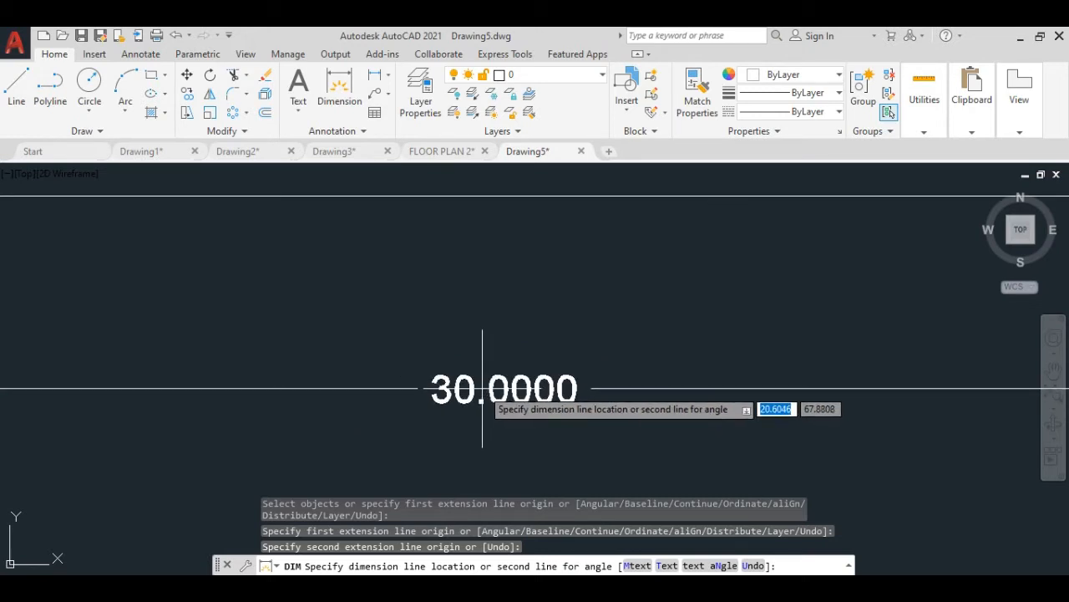
click(482, 389)
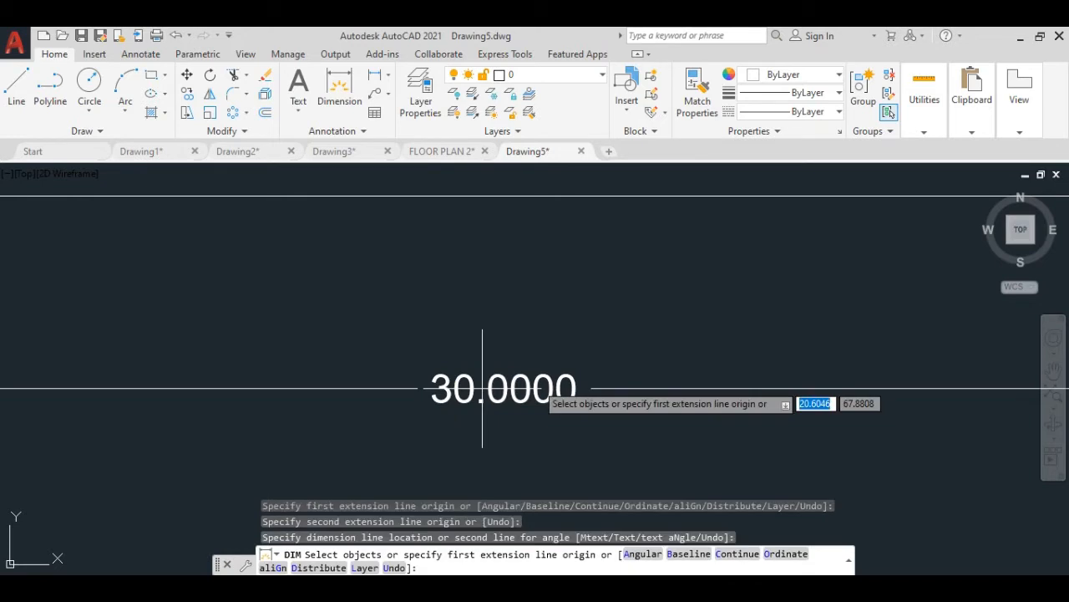
scroll(482, 388, down, 4)
text(c)
key(Return)
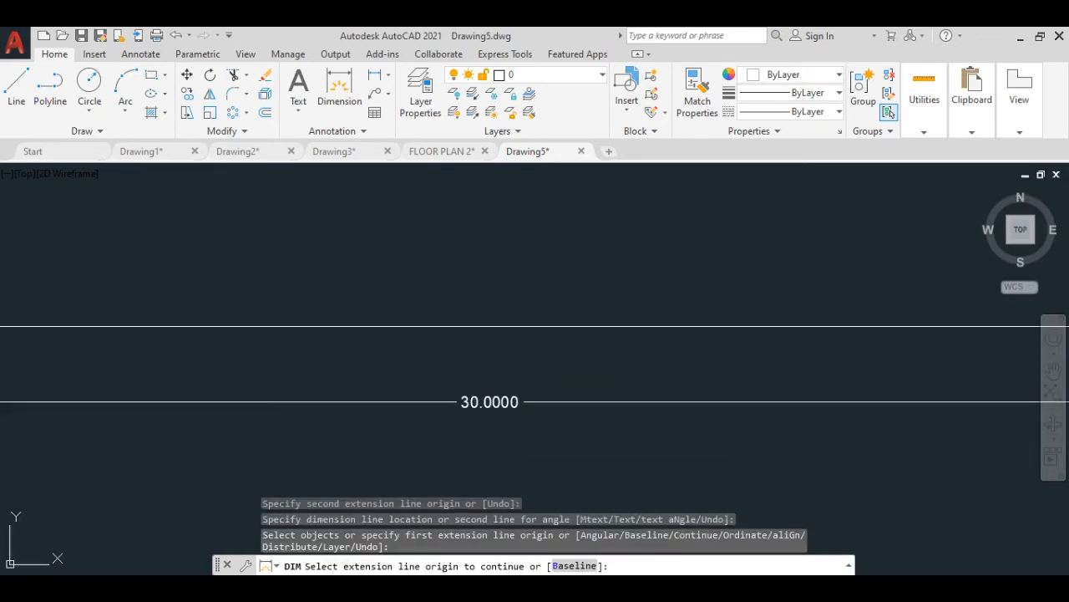
scroll(481, 410, down, 2)
scroll(547, 440, down, 1)
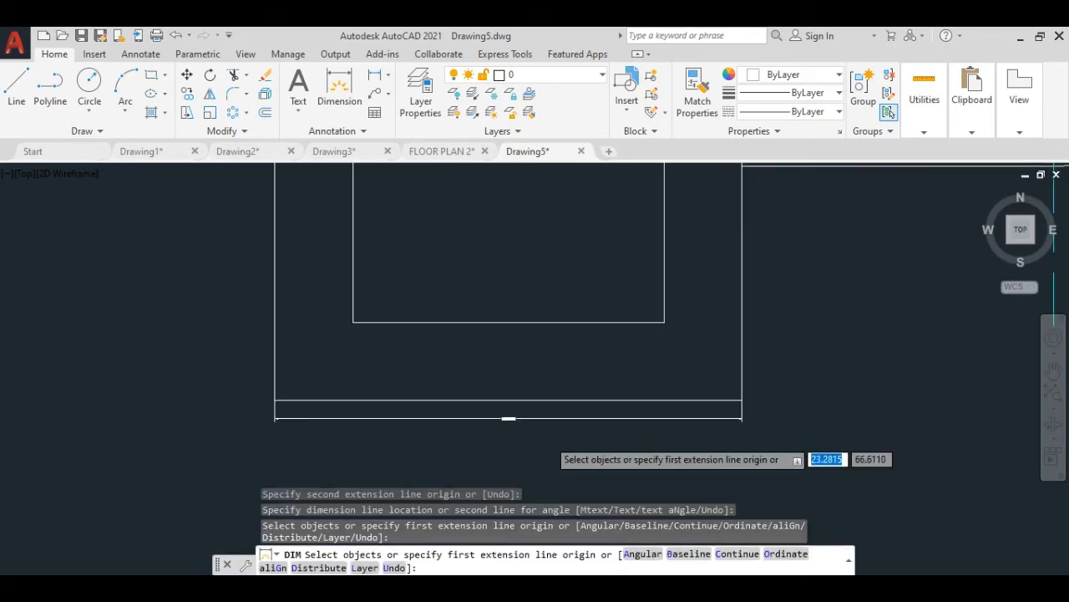
scroll(548, 438, down, 2)
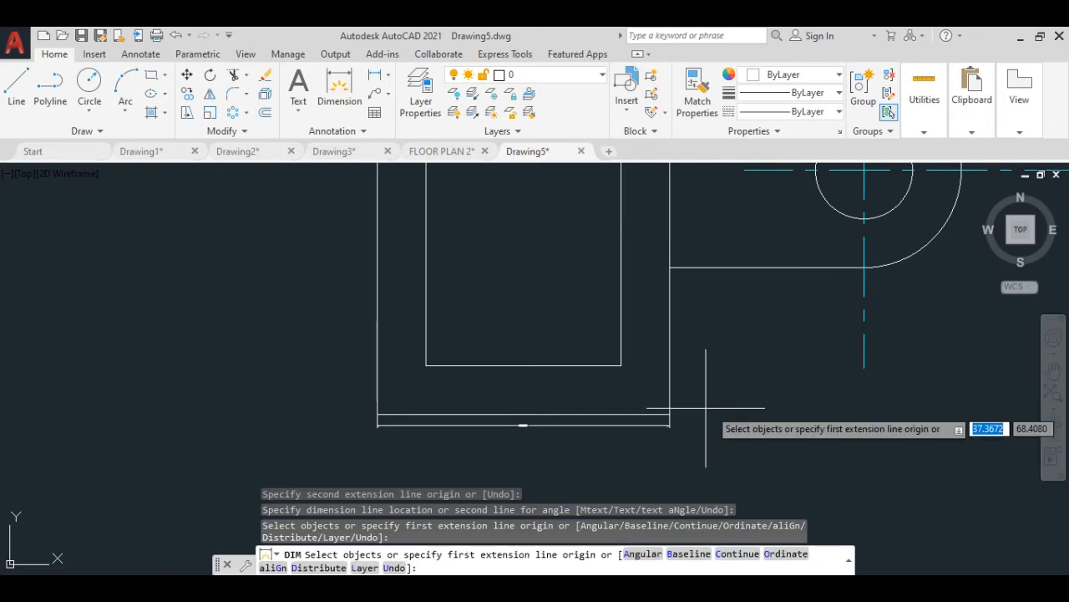
middle_drag(690, 424, 593, 495)
scroll(620, 436, down, 2)
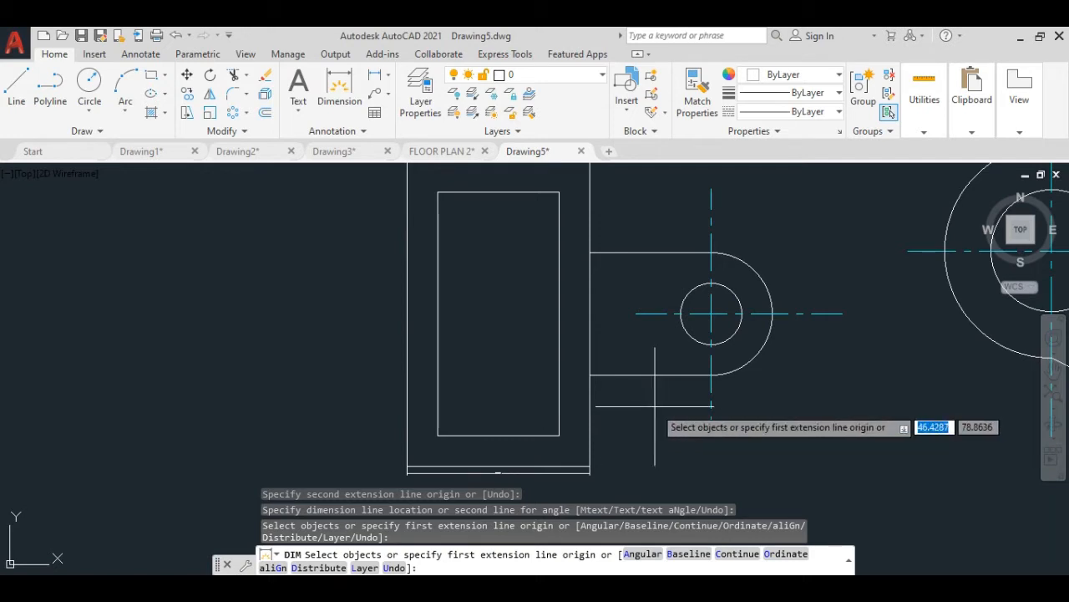
key(Return)
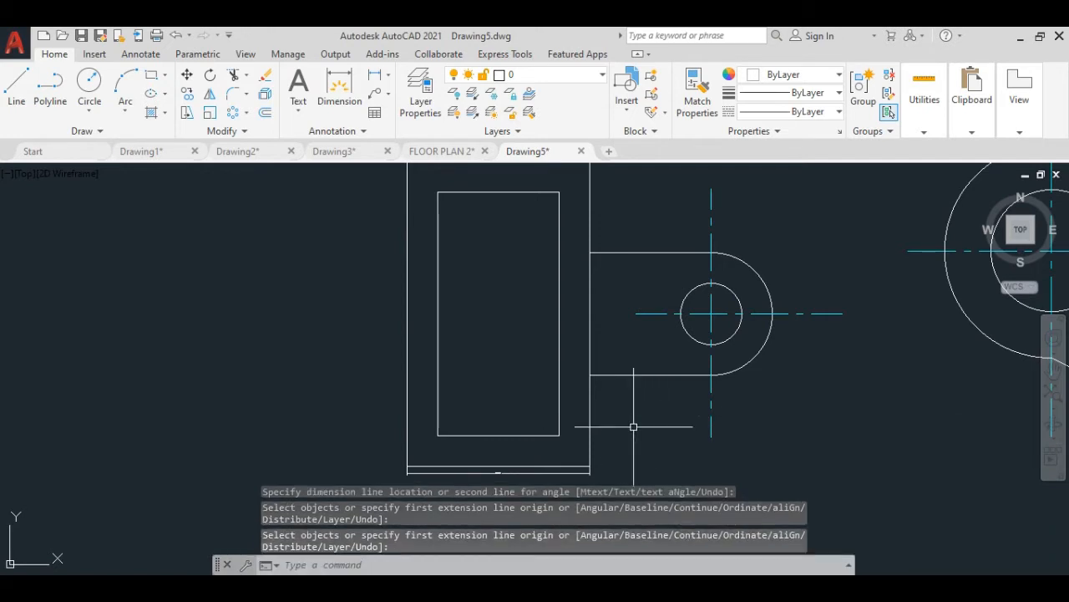
Delete the width dimension below the leftmost part's outer rectangle.
scroll(515, 468, up, 6)
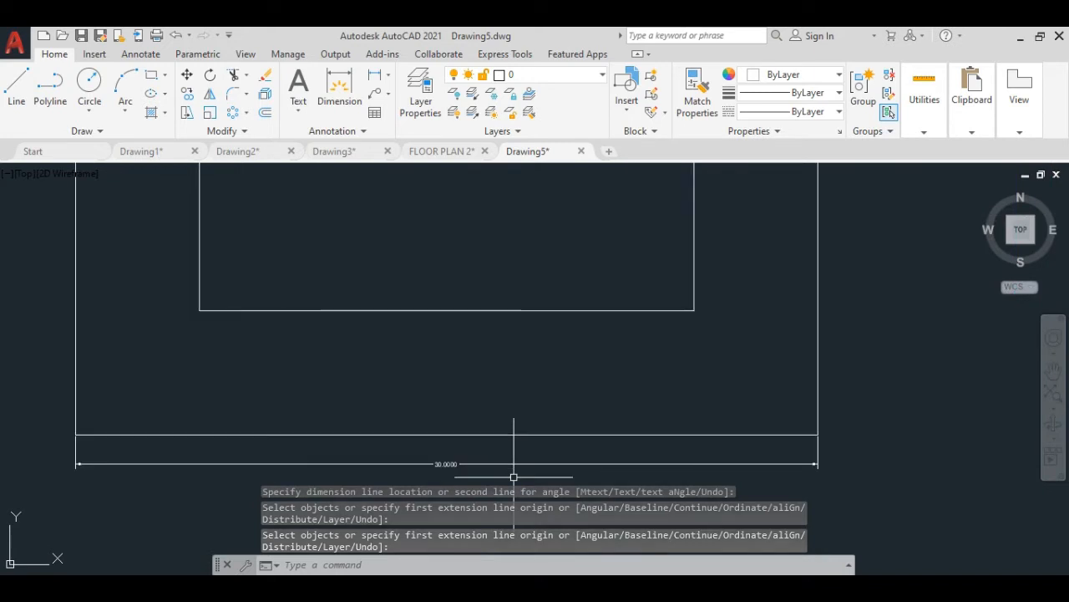
scroll(442, 474, up, 10)
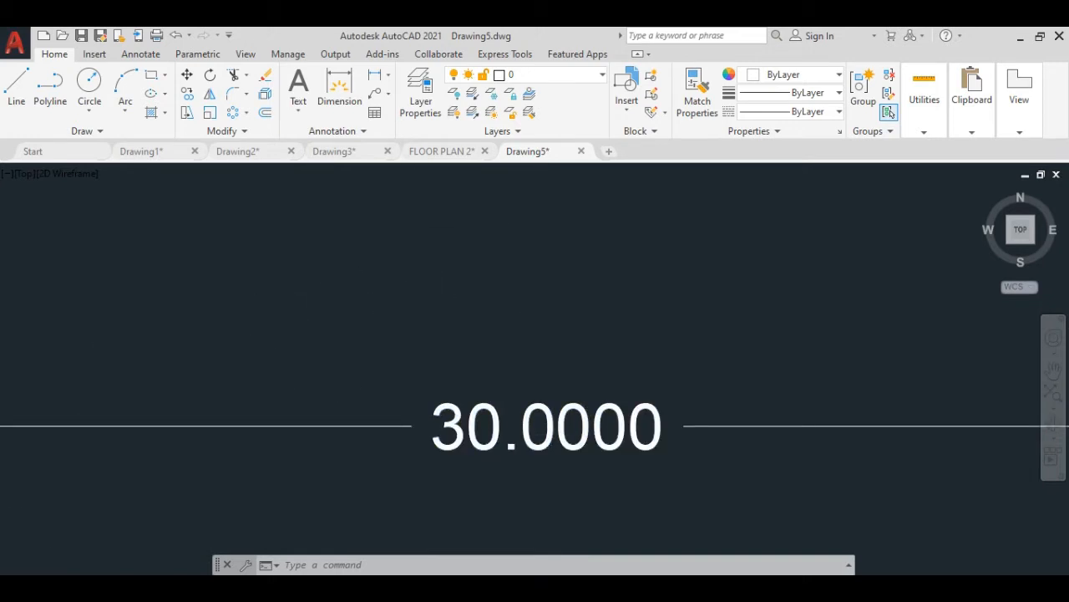
scroll(359, 326, down, 1)
scroll(360, 326, down, 2)
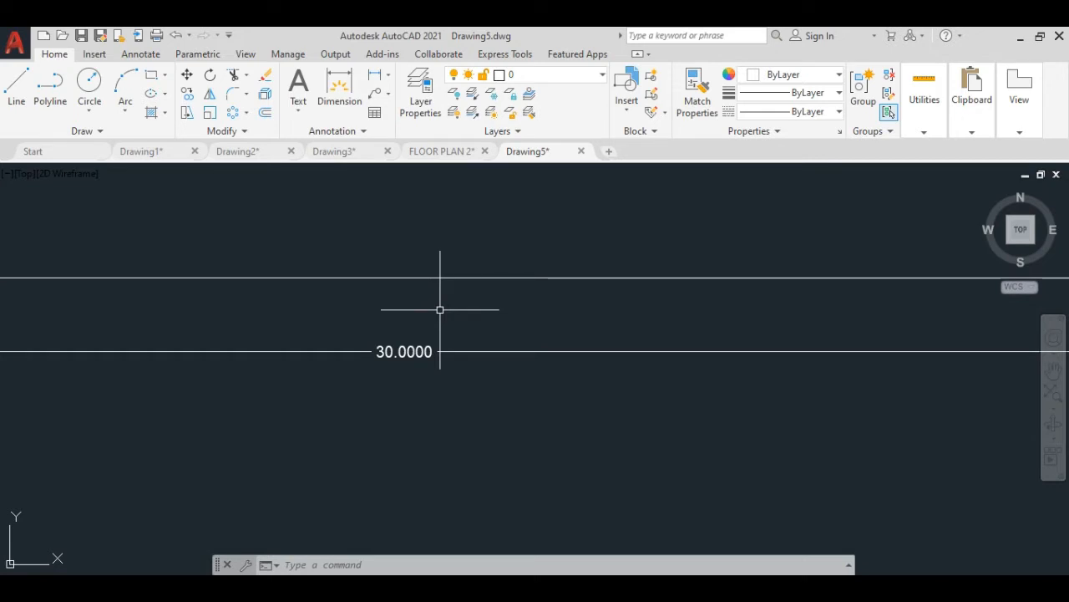
scroll(440, 309, down, 3)
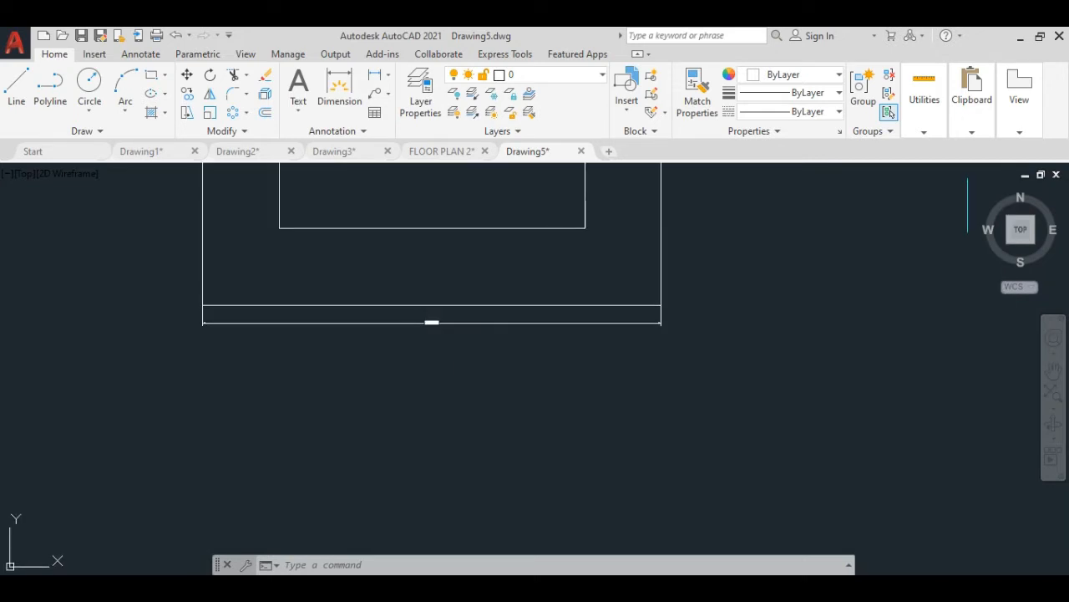
scroll(440, 365, up, 2)
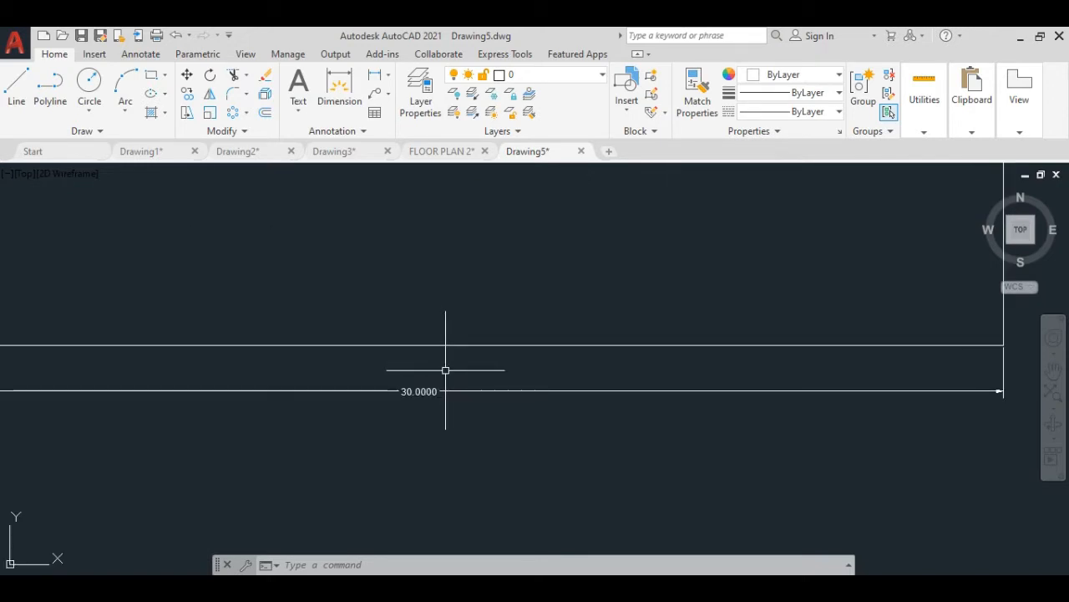
click(445, 369)
click(412, 410)
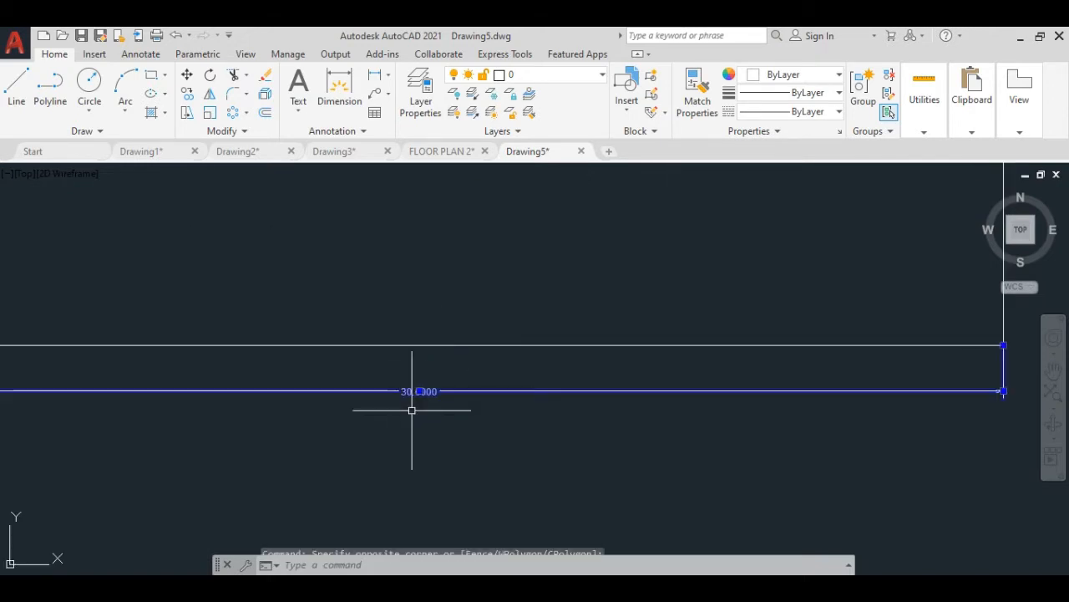
key(Delete)
Modify the Standard dimension style to use an overall scale of 15 for dimension features.
scroll(420, 407, down, 2)
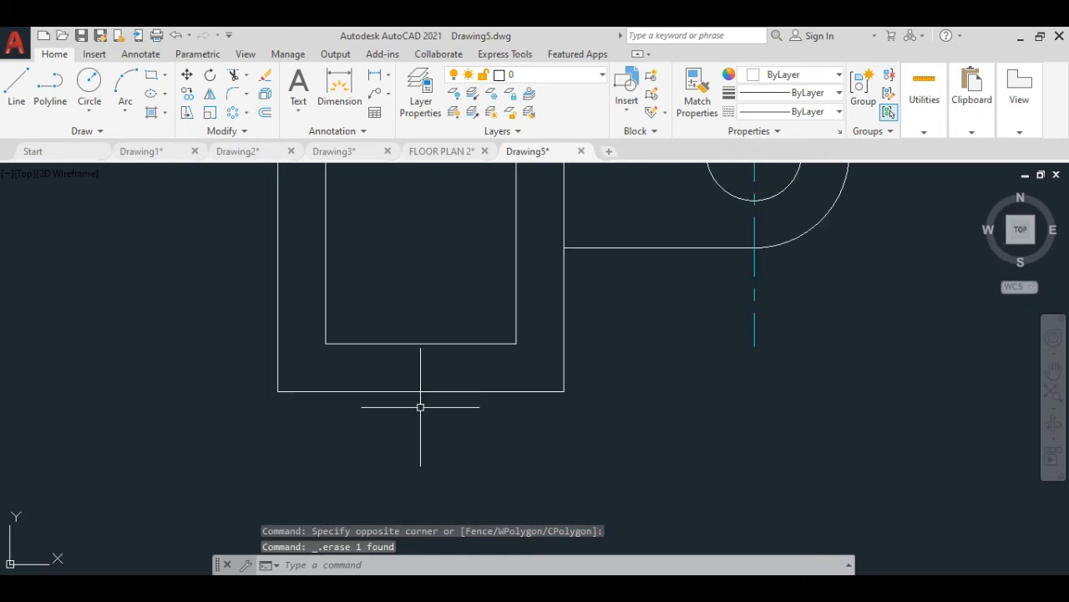
middle_drag(420, 407, 427, 432)
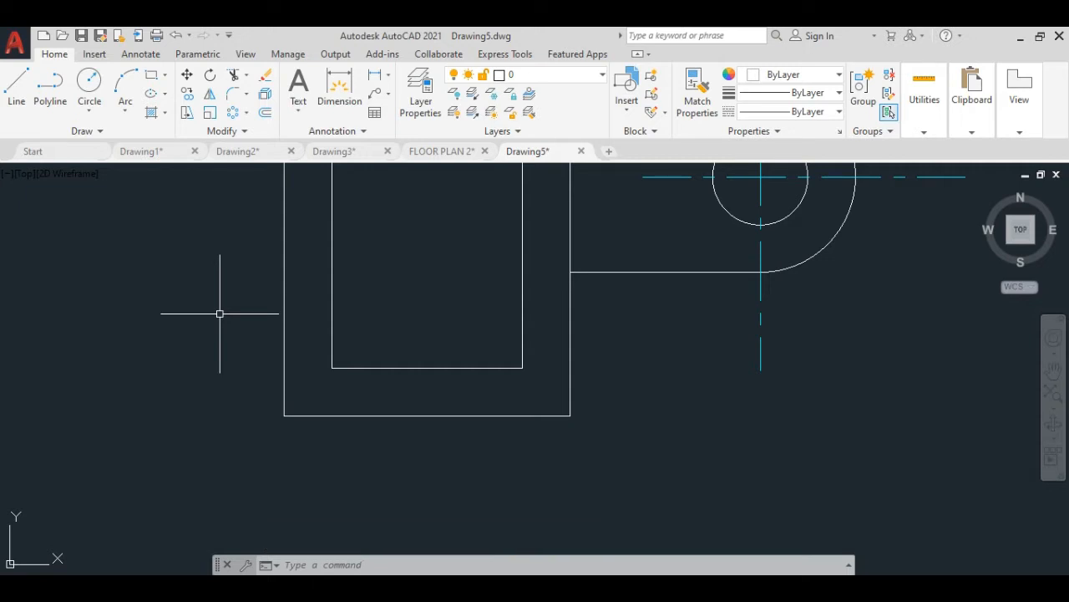
key(d)
key(Return)
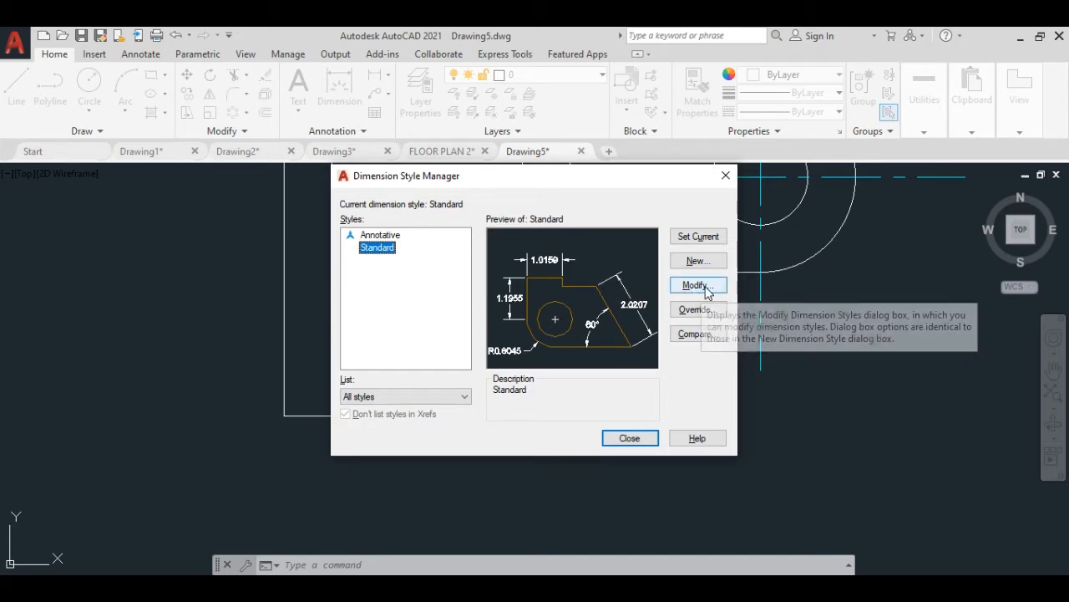
click(692, 289)
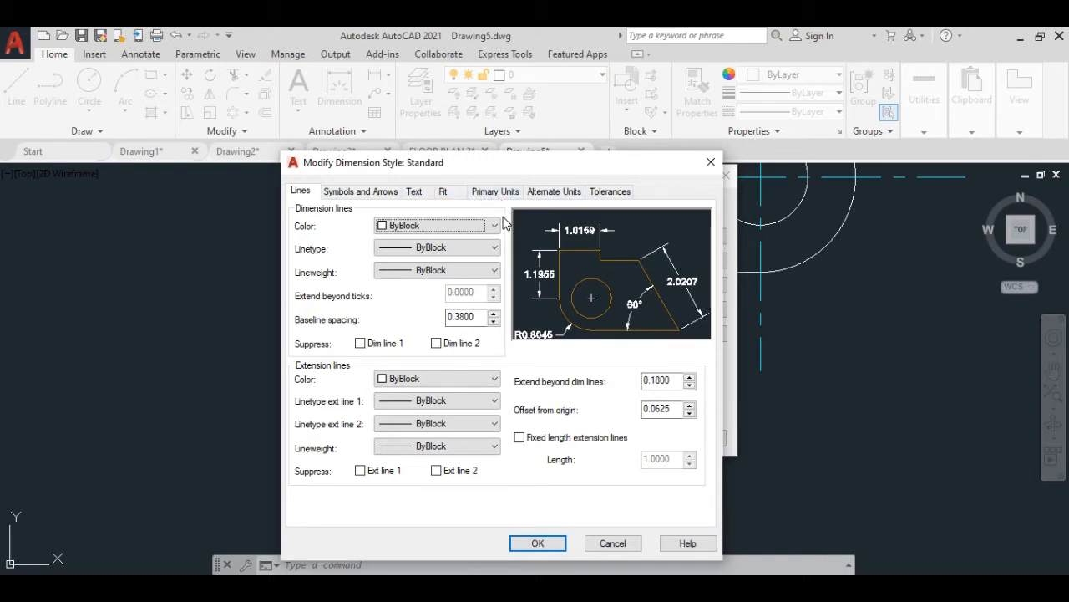
click(445, 193)
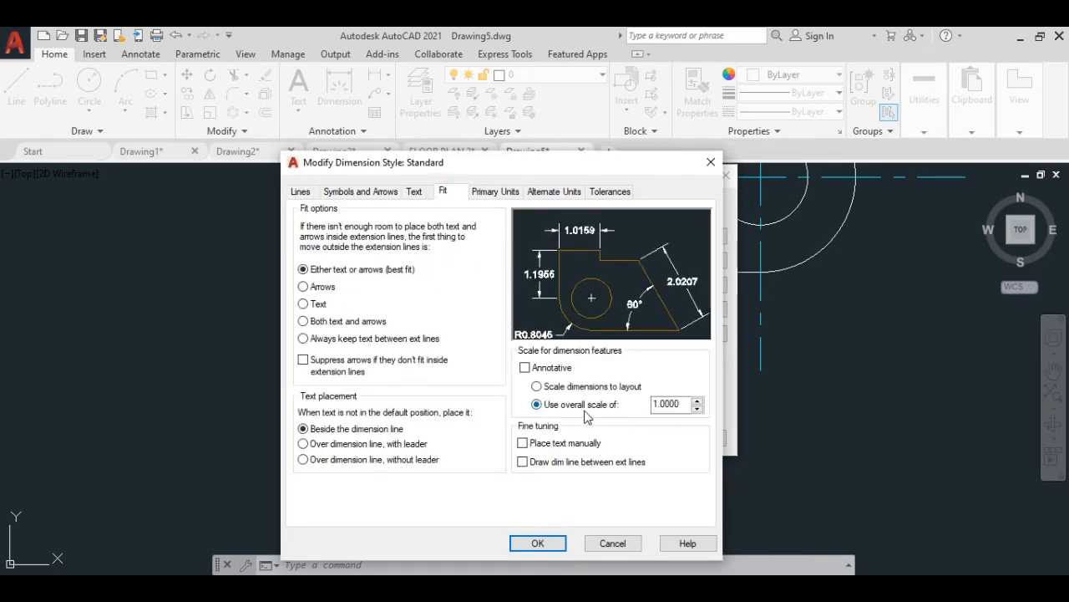
click(667, 405)
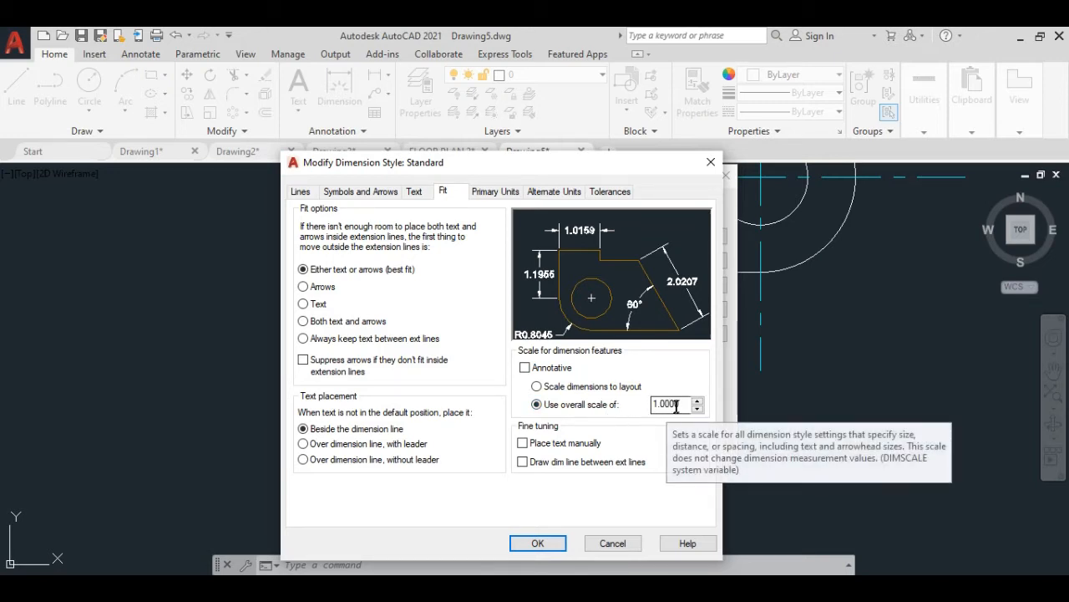
drag(681, 404, 654, 405)
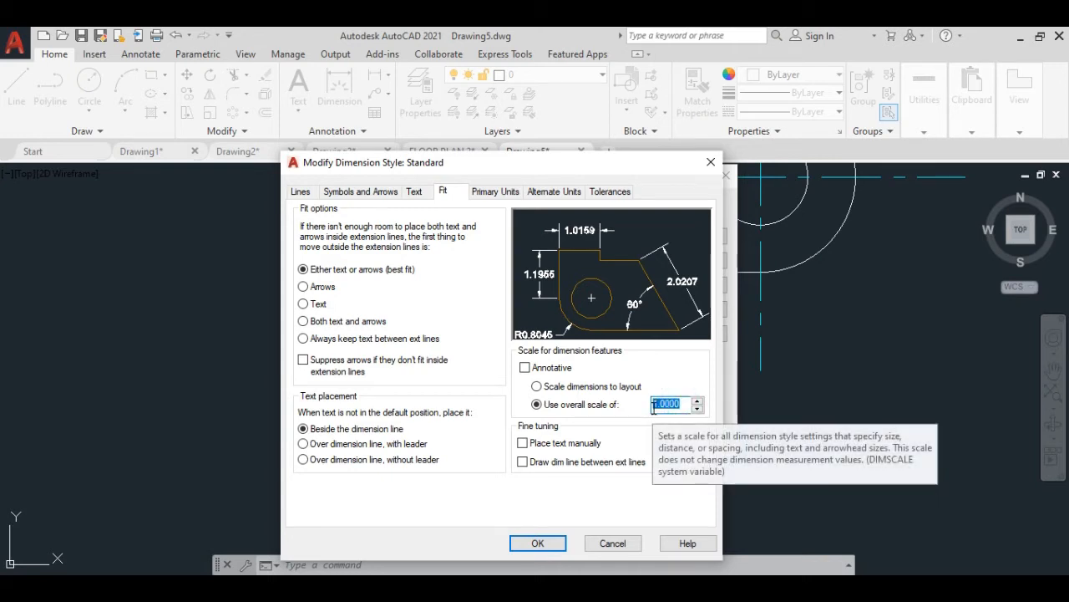
key(BackSpace)
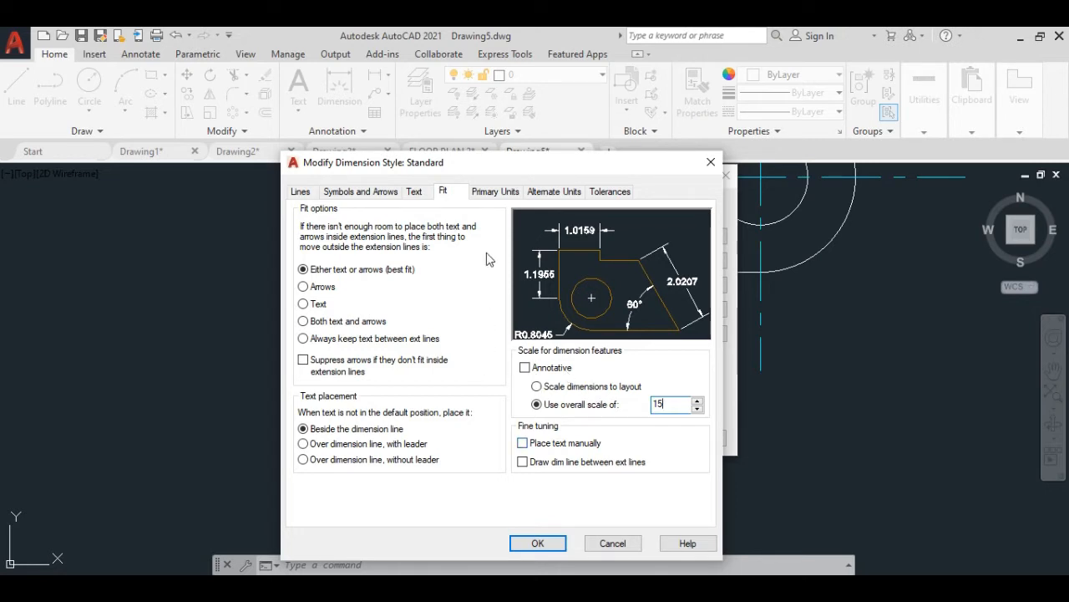
Set the linear dimensions' primary units to Decimal format with a precision of 0.
click(495, 192)
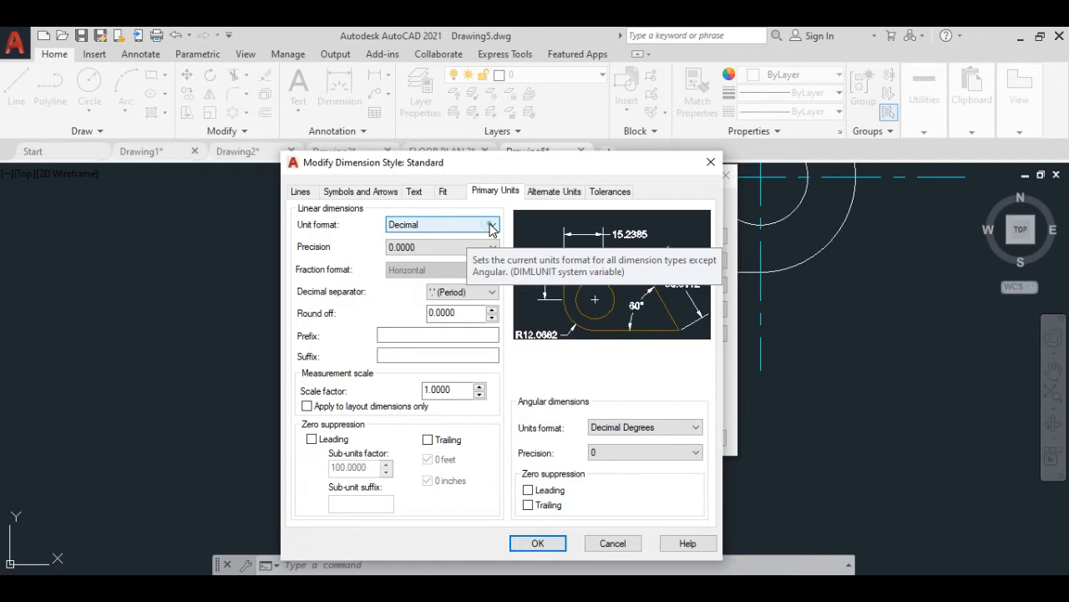
click(492, 227)
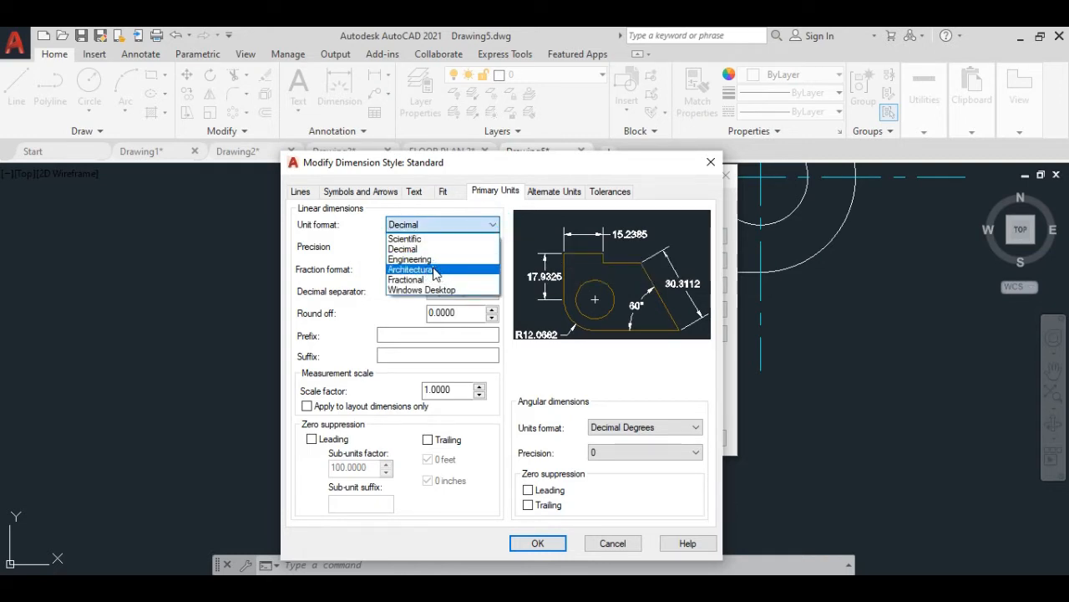
click(404, 249)
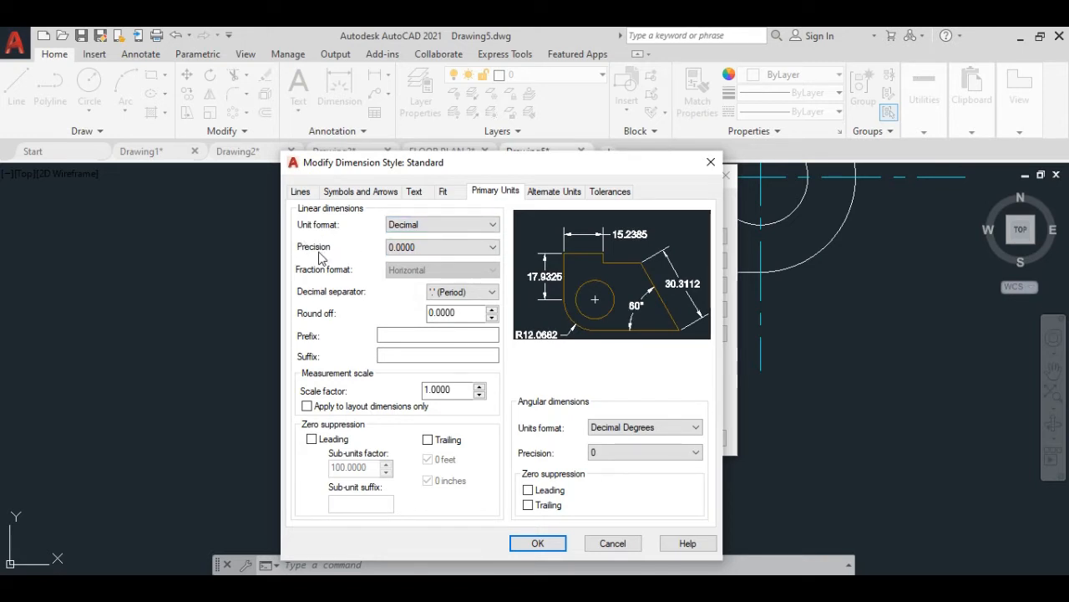
click(492, 249)
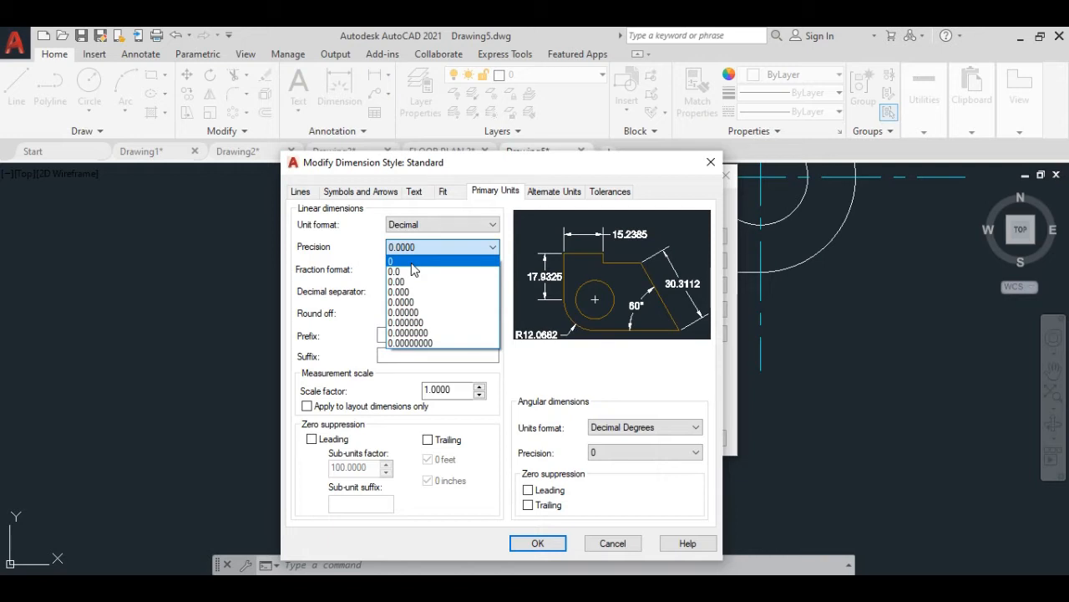
click(408, 262)
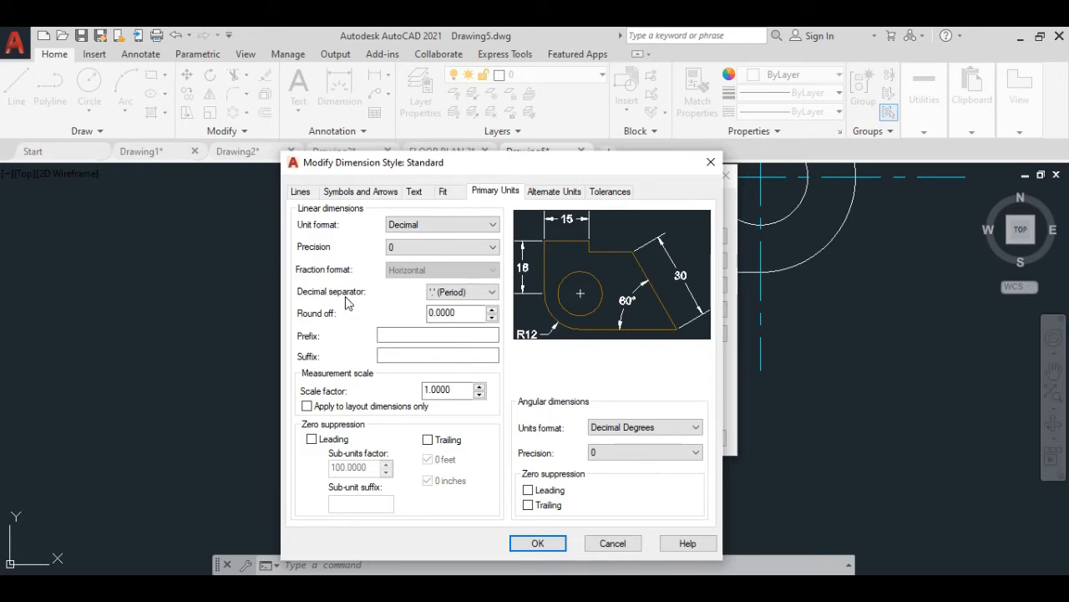
Set the dimension text color to Green, keeping the Standard text style.
click(415, 192)
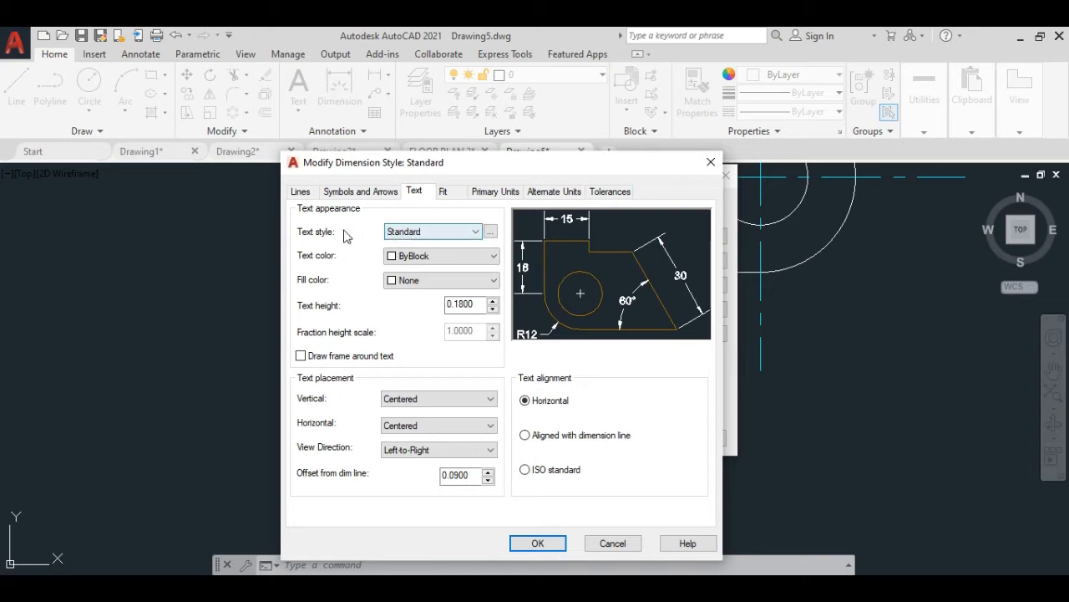
click(477, 232)
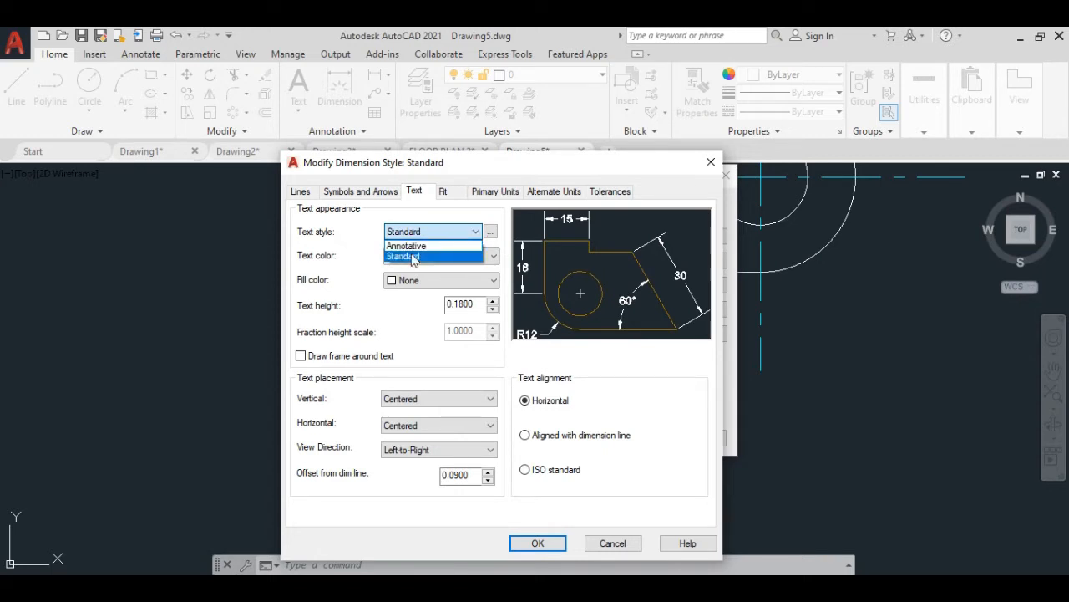
click(378, 217)
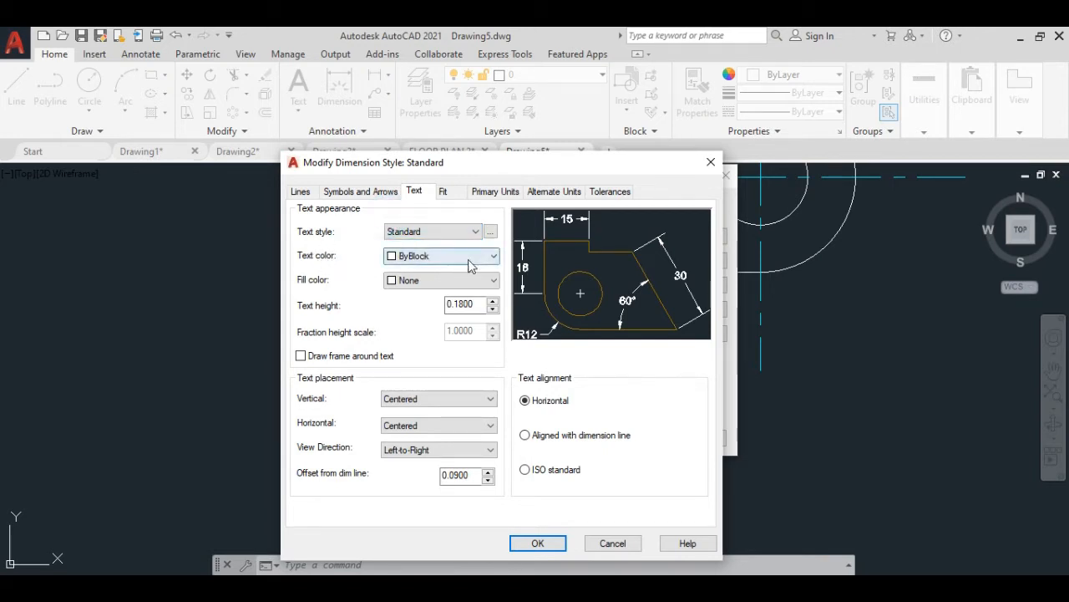
click(493, 259)
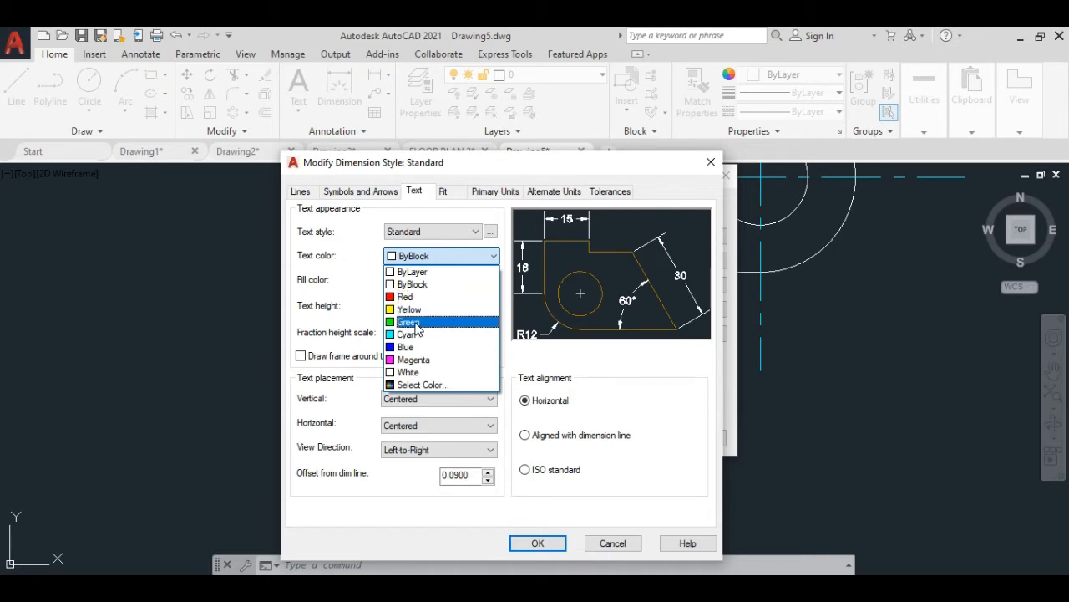
click(416, 322)
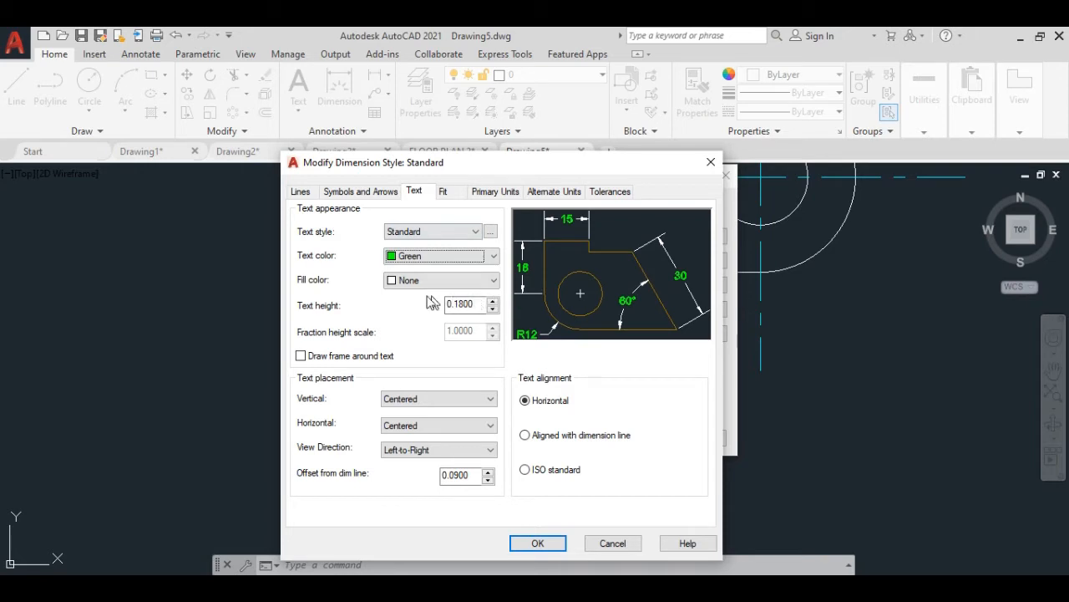
Try a Blue fill color behind the dimension text and set it back to None.
click(492, 282)
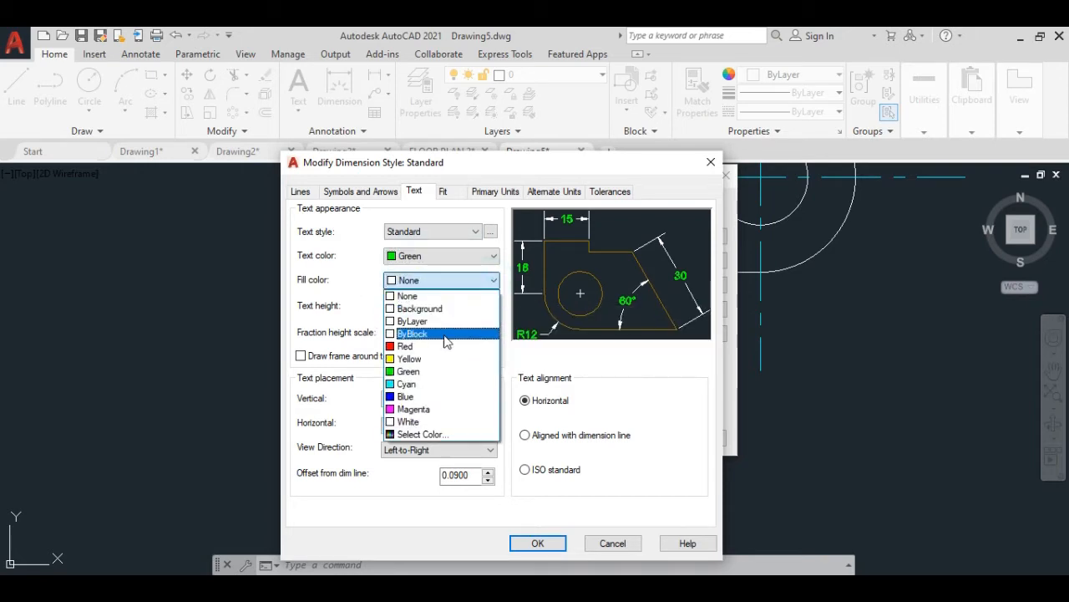
click(418, 396)
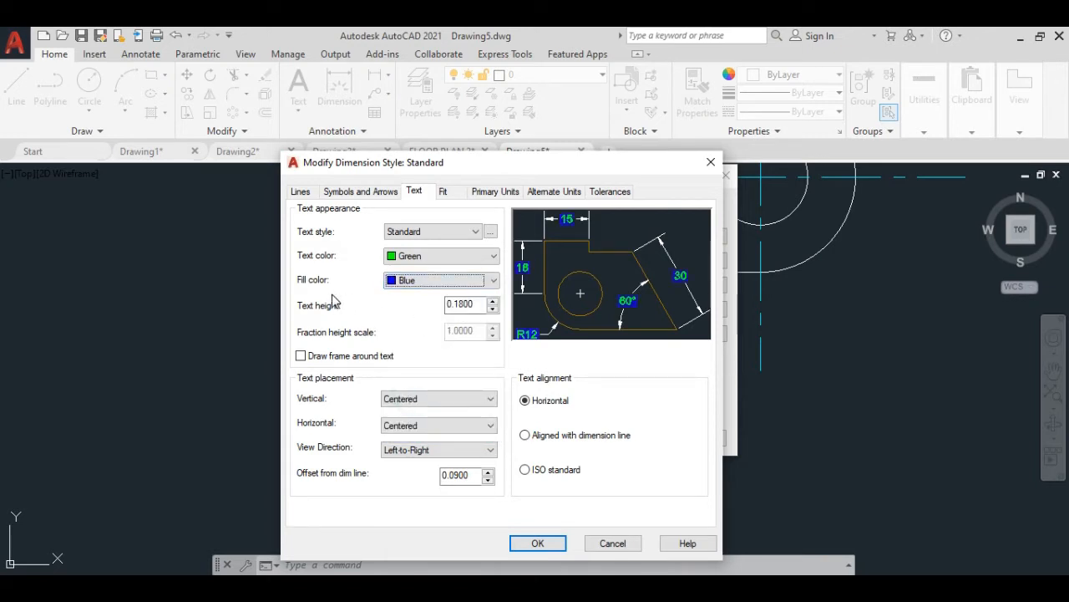
click(484, 288)
click(444, 296)
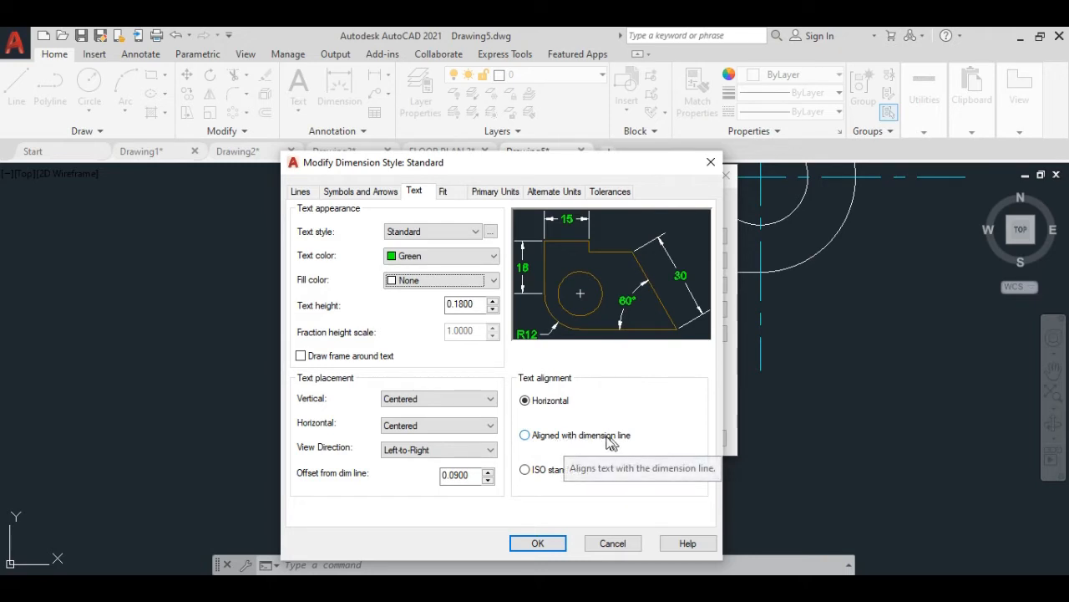
Align the dimension text with the dimension line and set its vertical placement to Above.
click(526, 436)
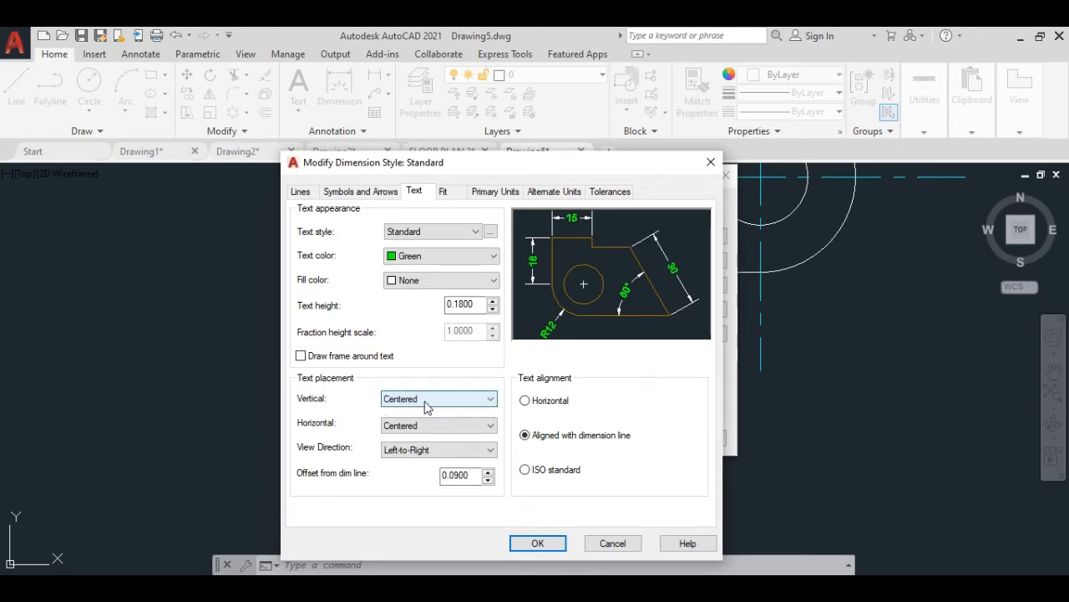
click(490, 401)
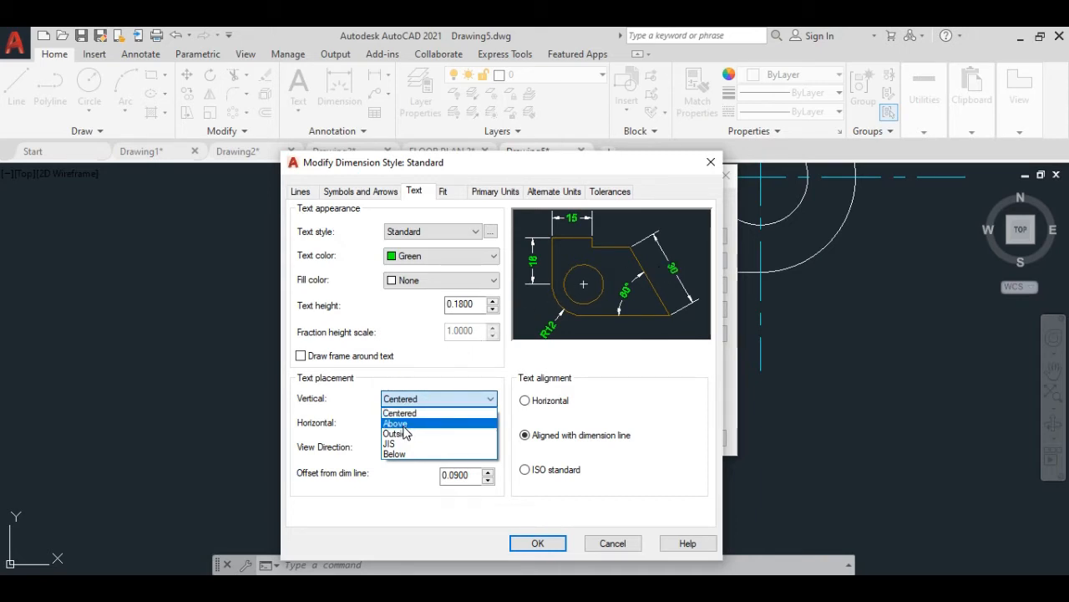
click(399, 424)
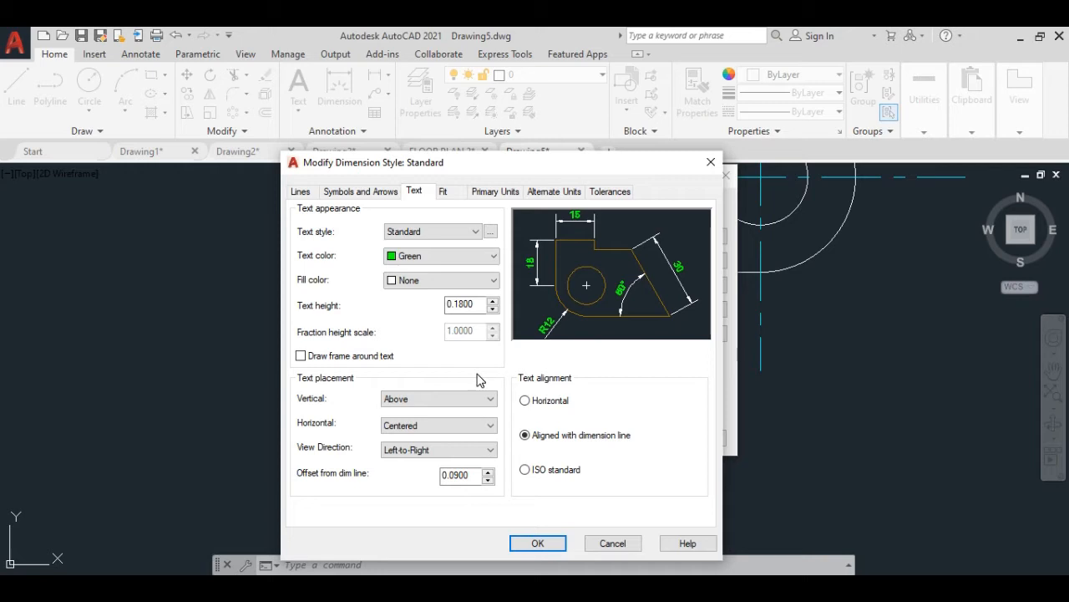
Keep the Closed filled arrowheads and replace the arrow size with a larger value.
click(359, 195)
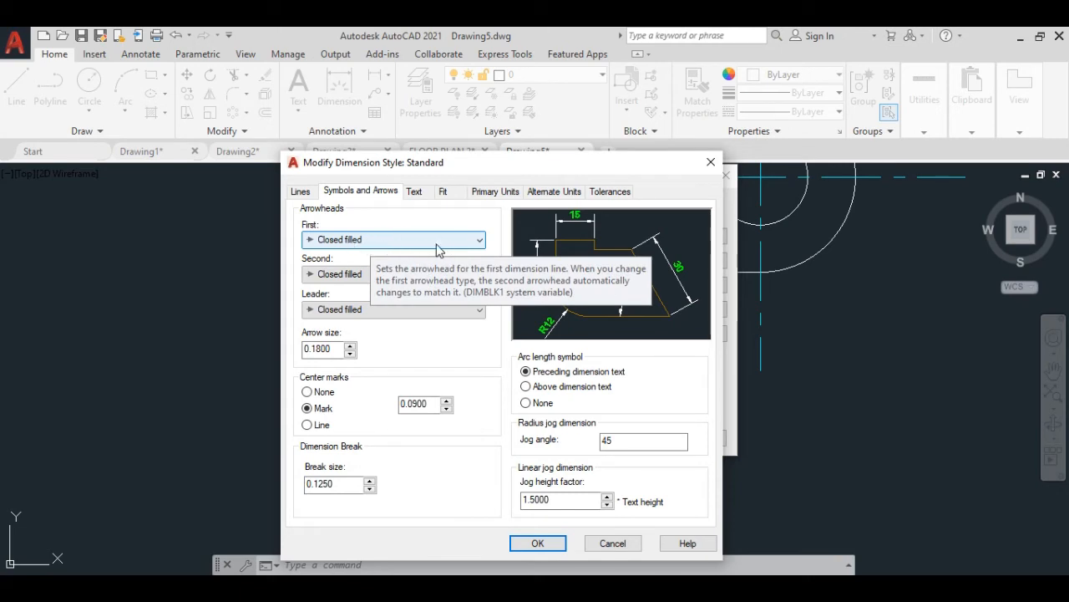
click(482, 241)
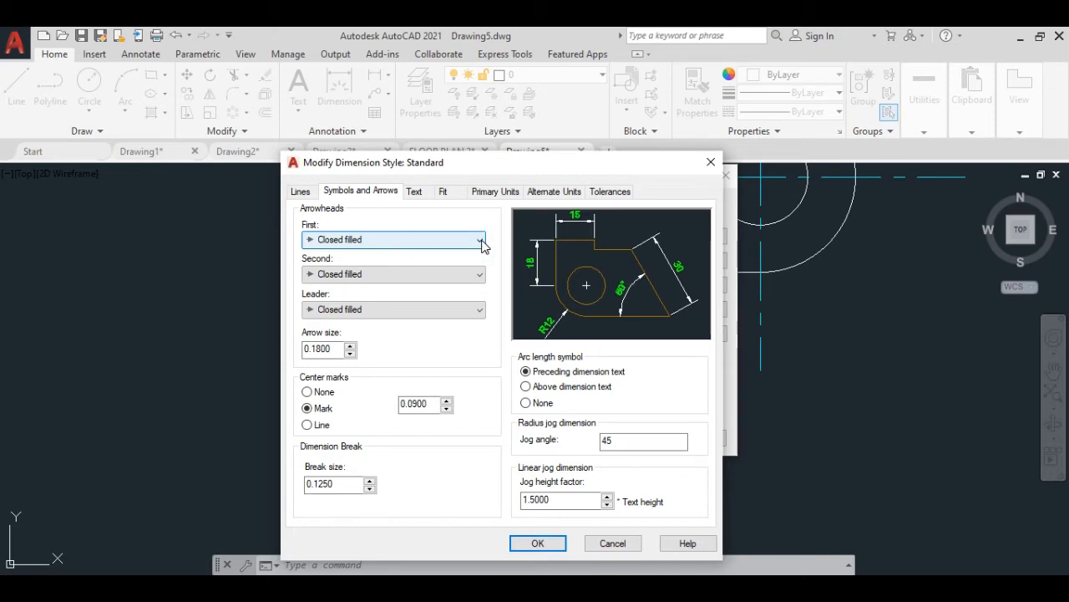
click(482, 241)
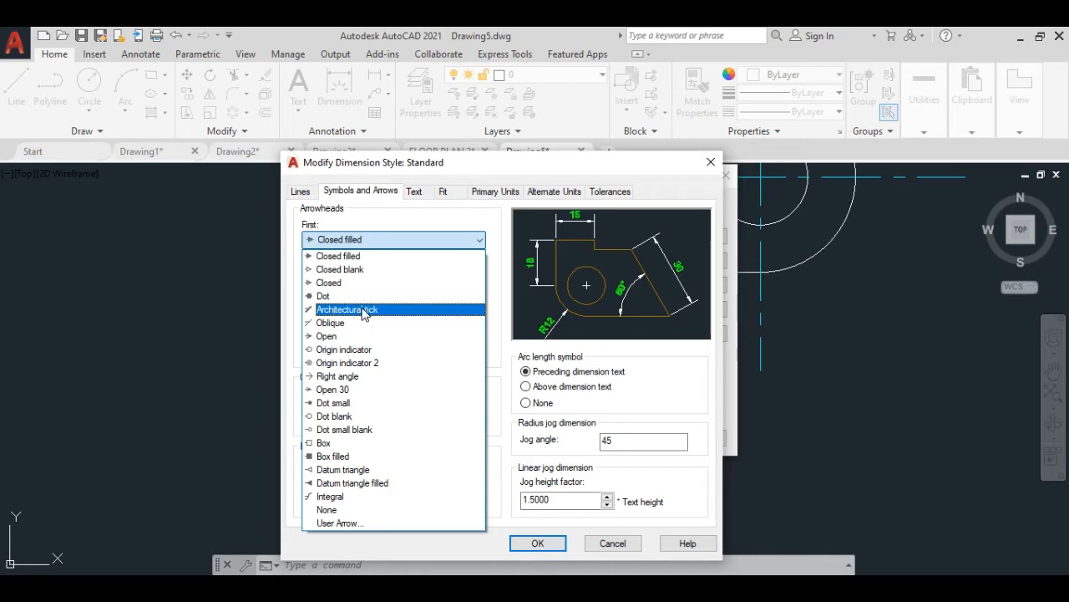
click(398, 239)
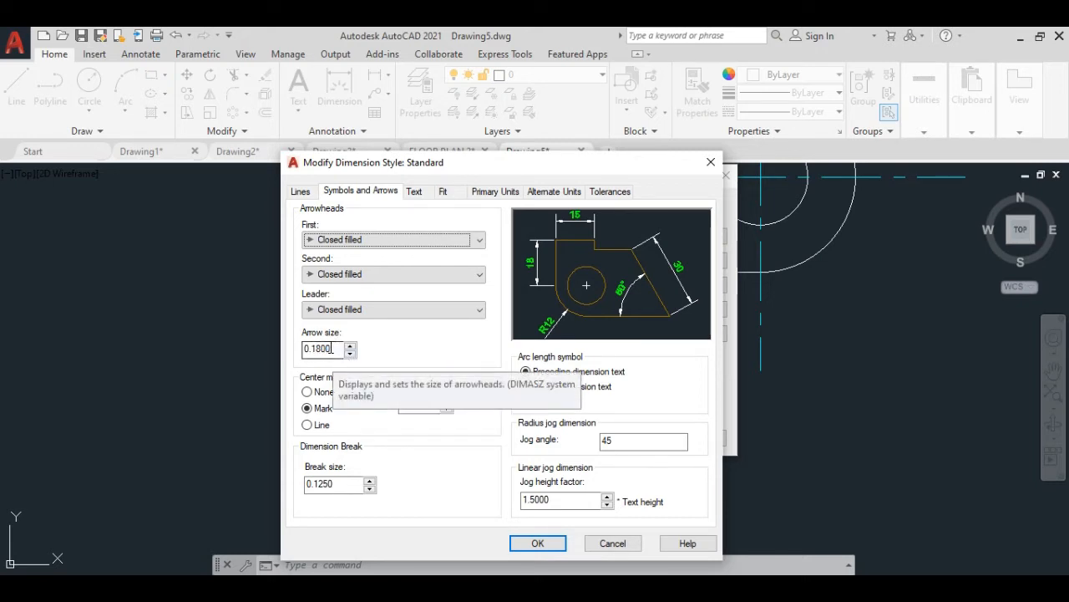
drag(332, 348, 307, 350)
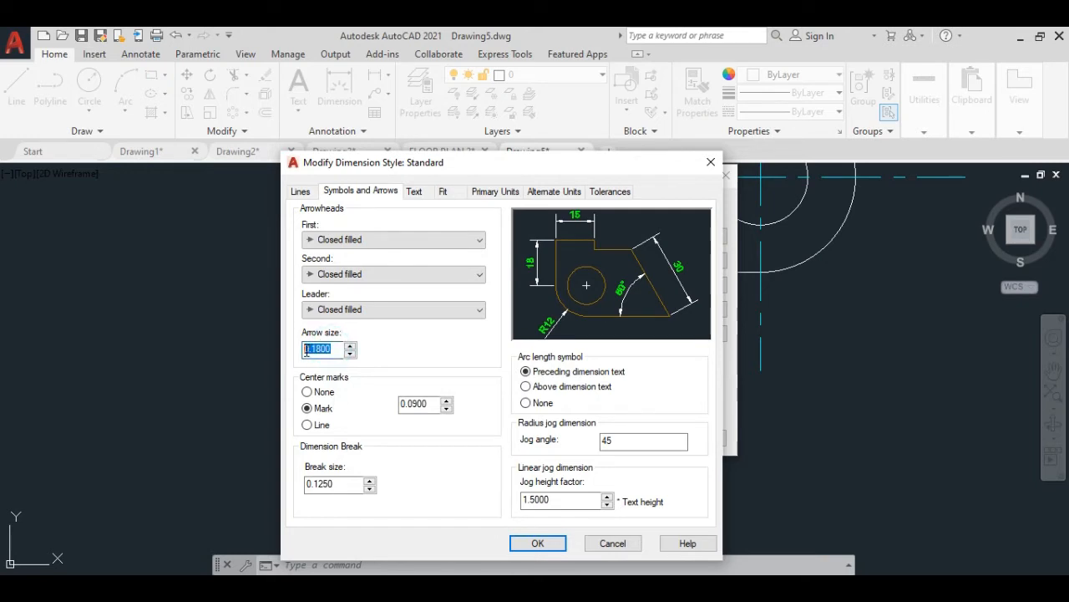
key(BackSpace)
Set the dimension line color to Red, keep its ByBlock linetype, and apply the changes to the Standard style.
click(300, 193)
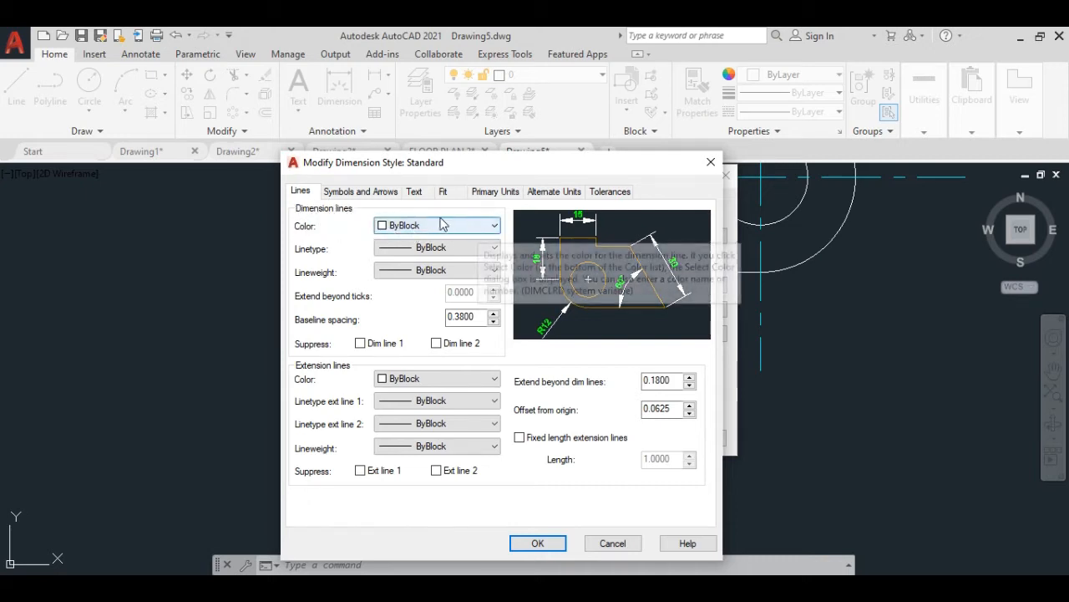
click(492, 227)
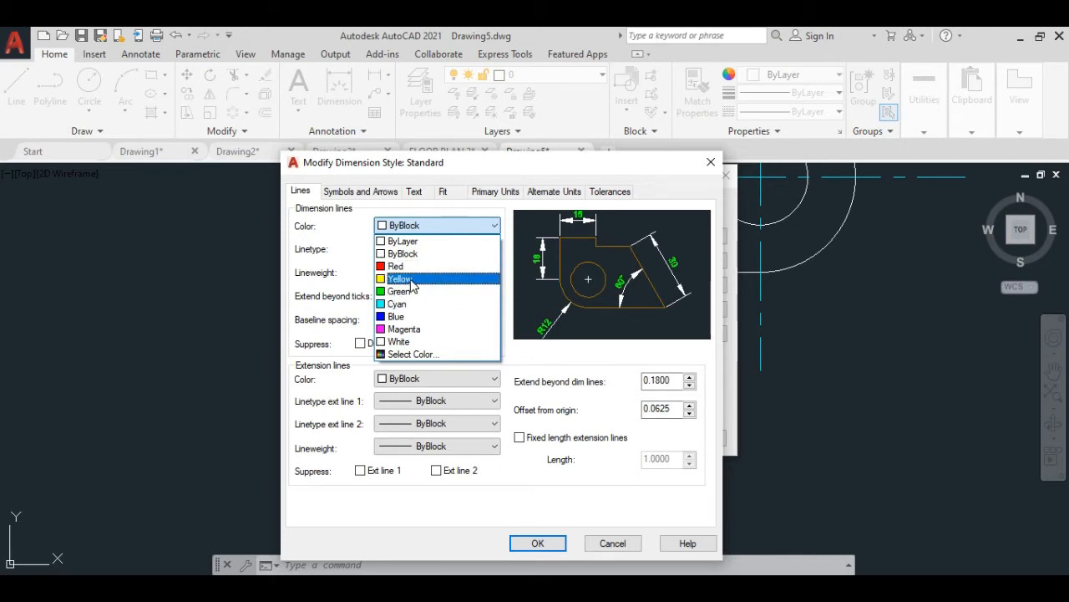
click(413, 266)
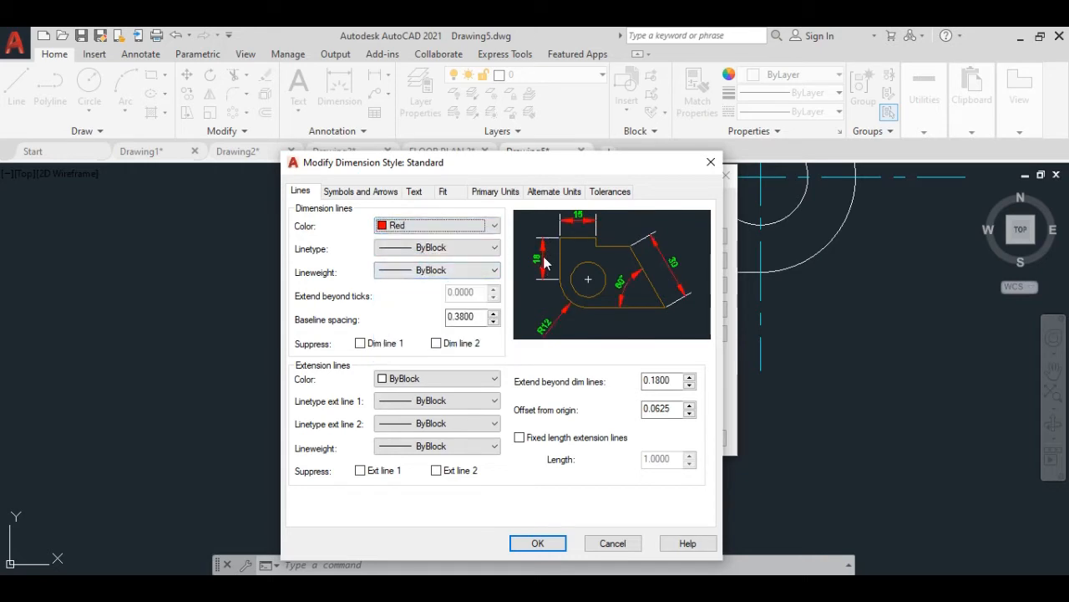
click(483, 248)
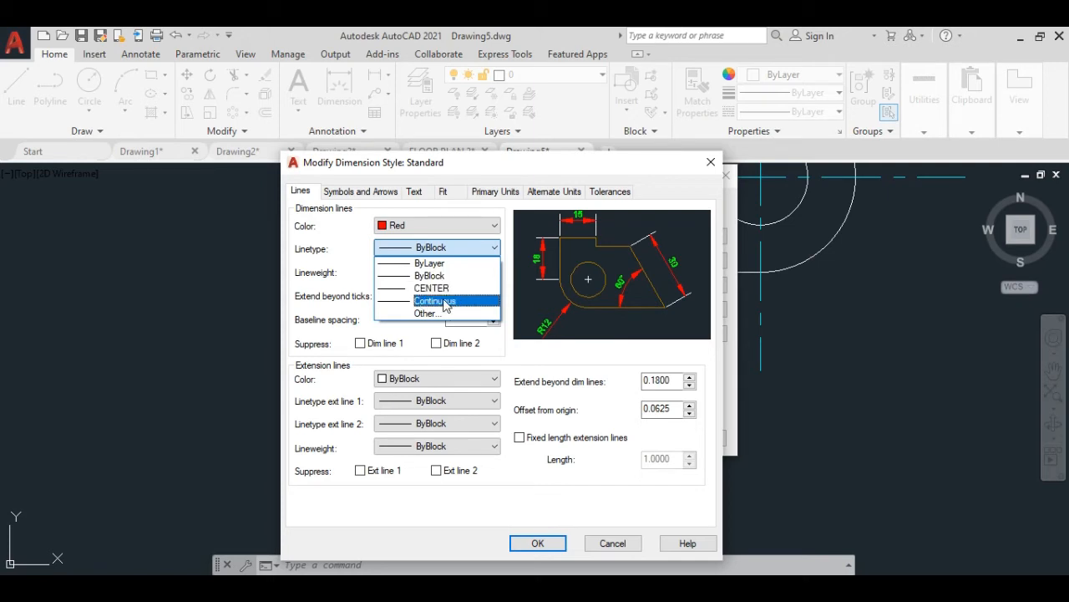
click(355, 265)
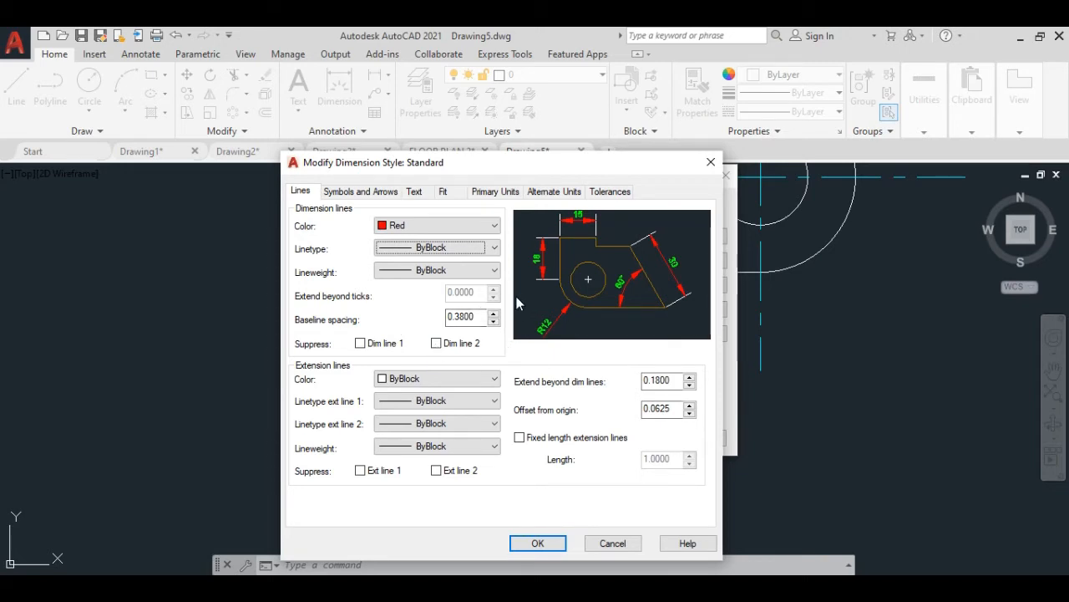
click(548, 544)
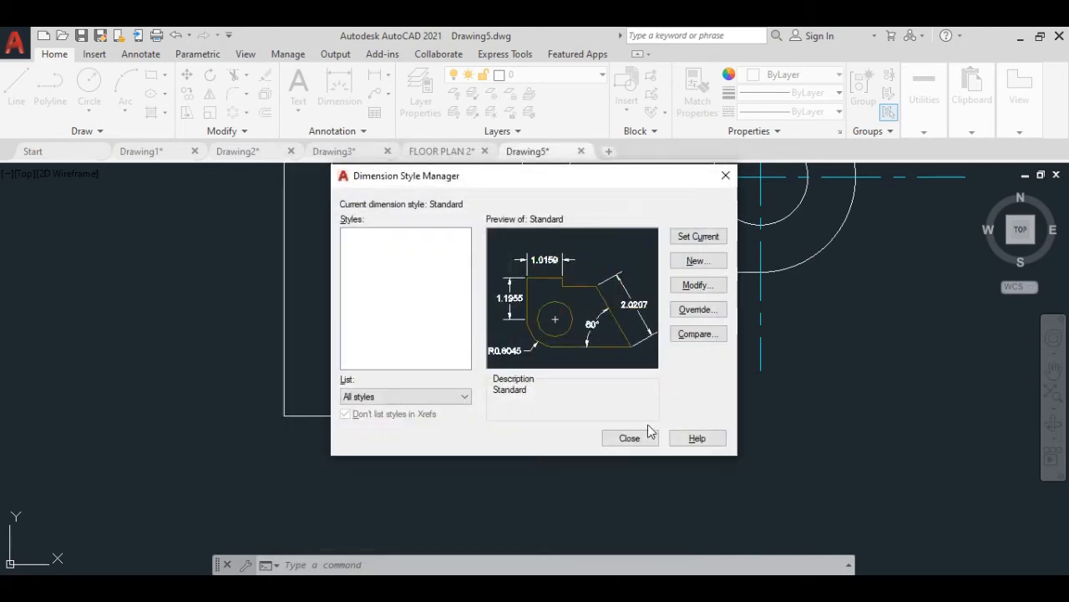
Close the Dimension Style Manager and add a linear dimension for the outer rectangle's width, placed just below its bottom edge.
click(641, 440)
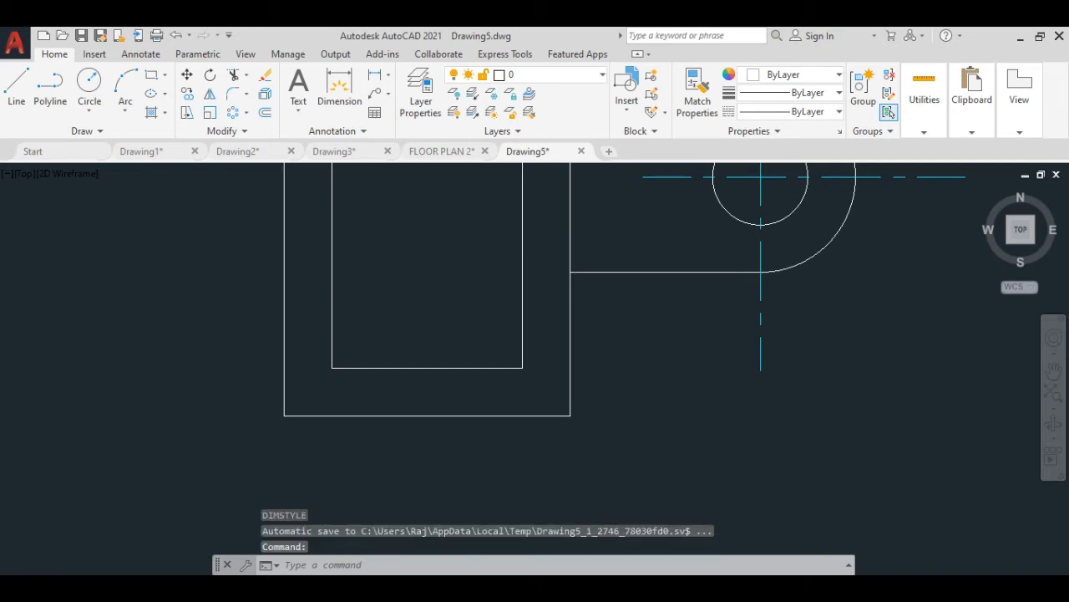
scroll(625, 406, down, 2)
middle_drag(626, 406, 556, 498)
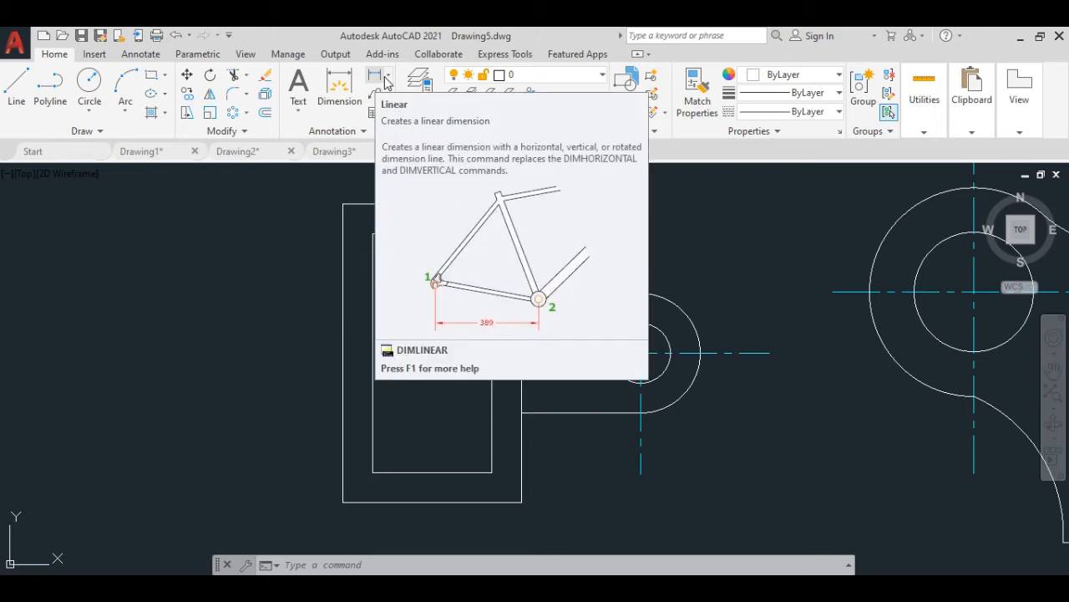
click(389, 78)
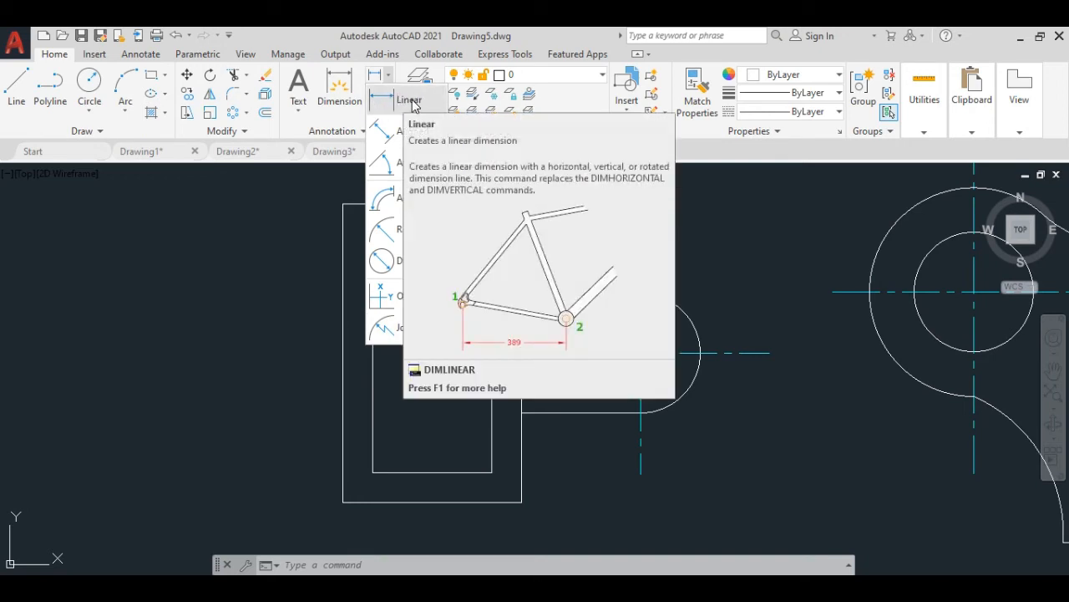
click(412, 99)
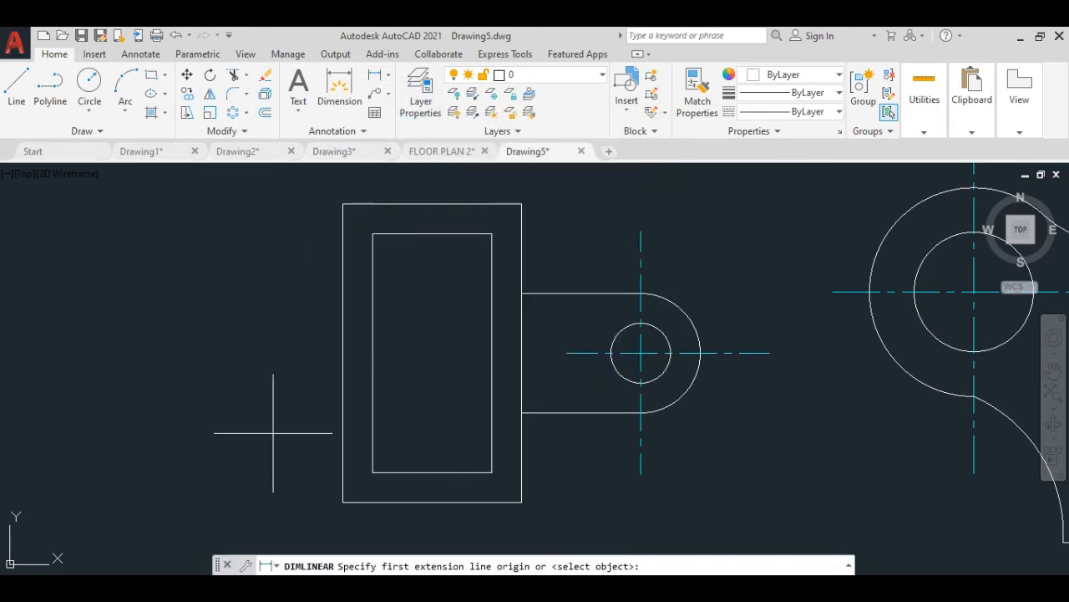
click(342, 503)
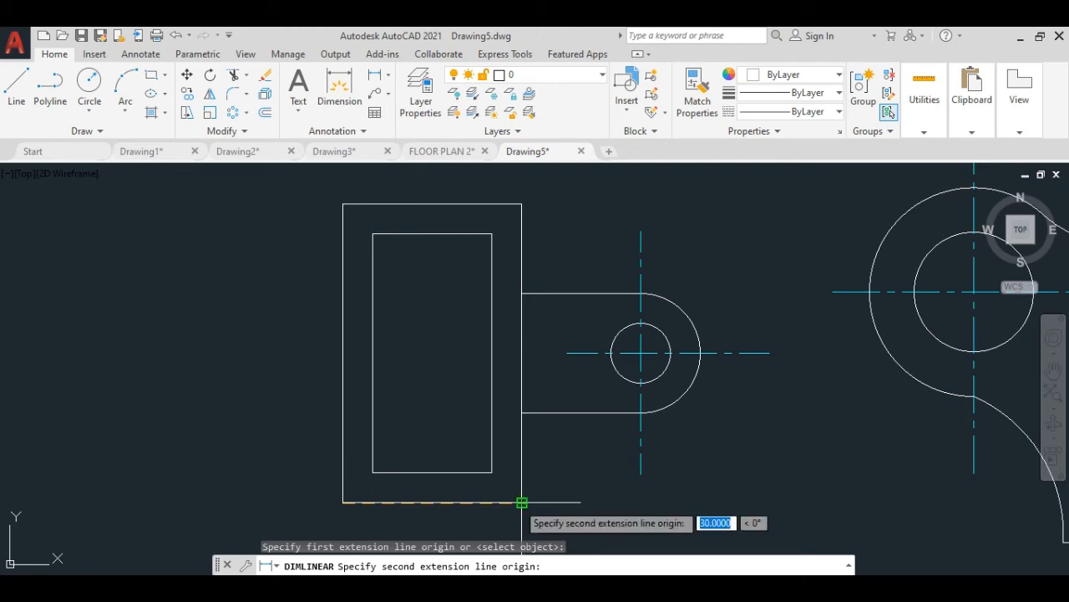
click(521, 502)
middle_drag(508, 524, 490, 446)
scroll(501, 492, down, 3)
scroll(491, 445, up, 2)
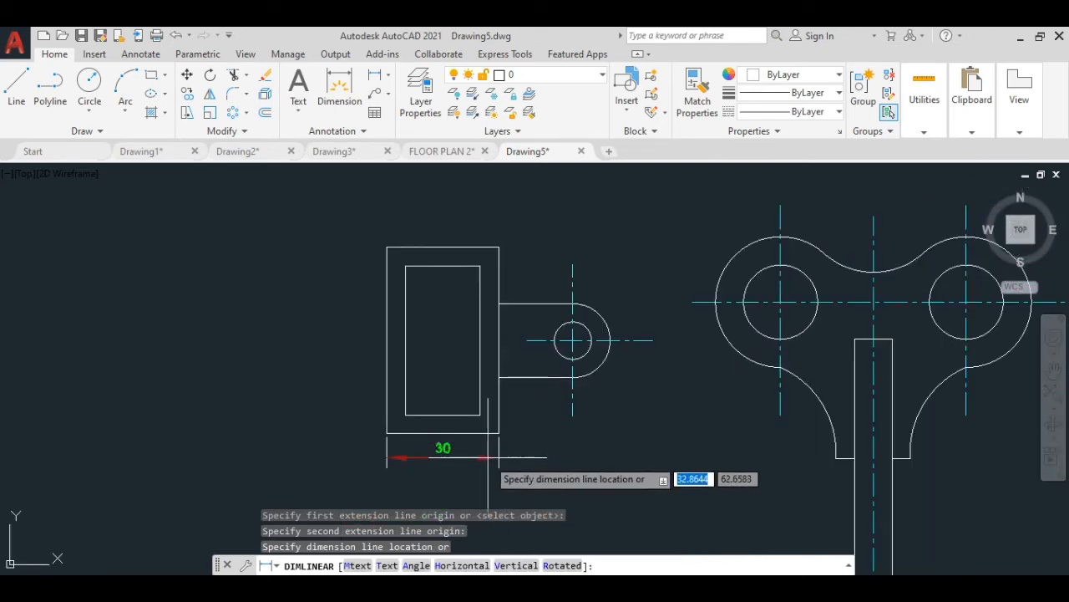
scroll(487, 468, up, 2)
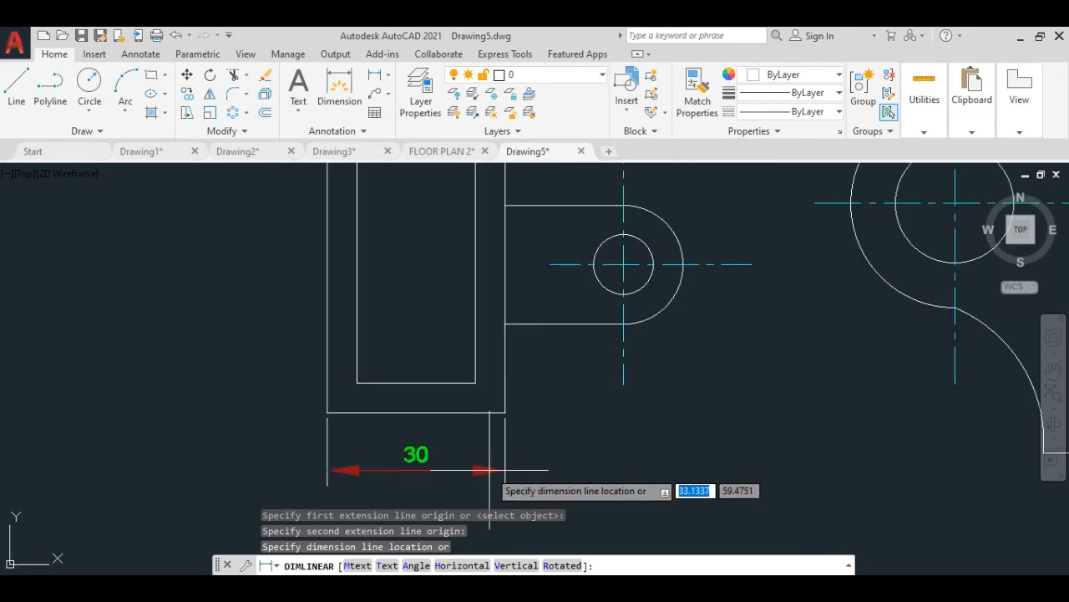
click(490, 470)
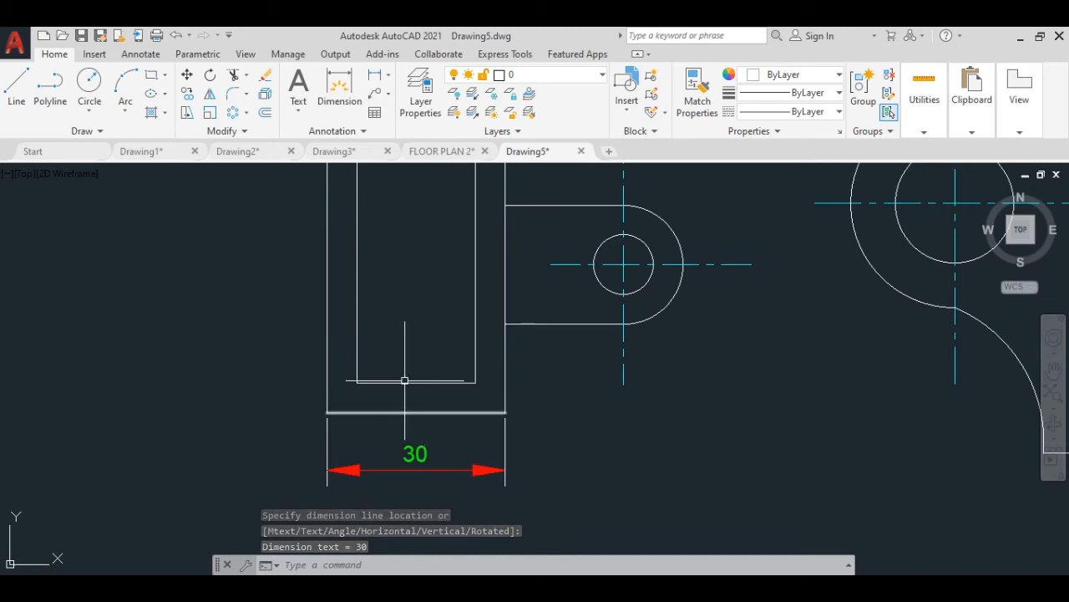
Add a vertical linear dimension for the outer rectangle's height, placed just outside its left edge.
scroll(522, 411, down, 2)
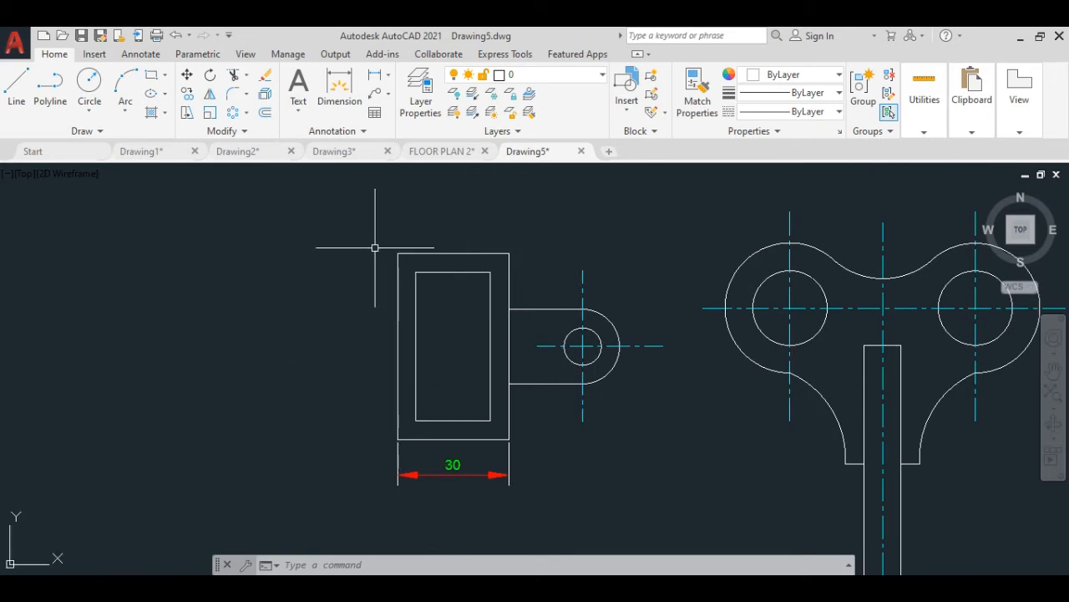
click(382, 77)
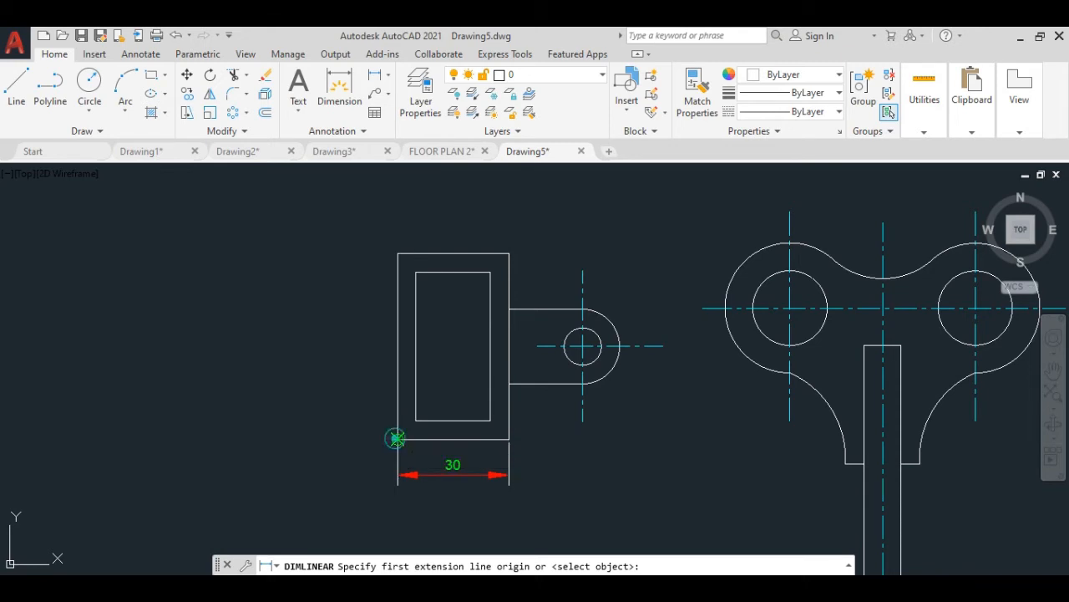
click(398, 438)
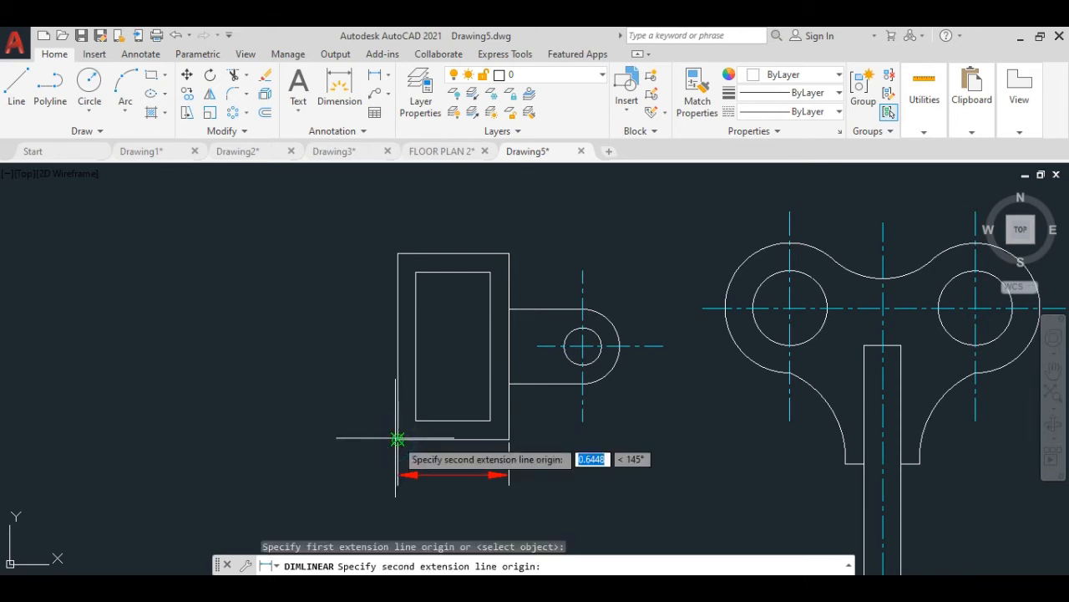
click(401, 252)
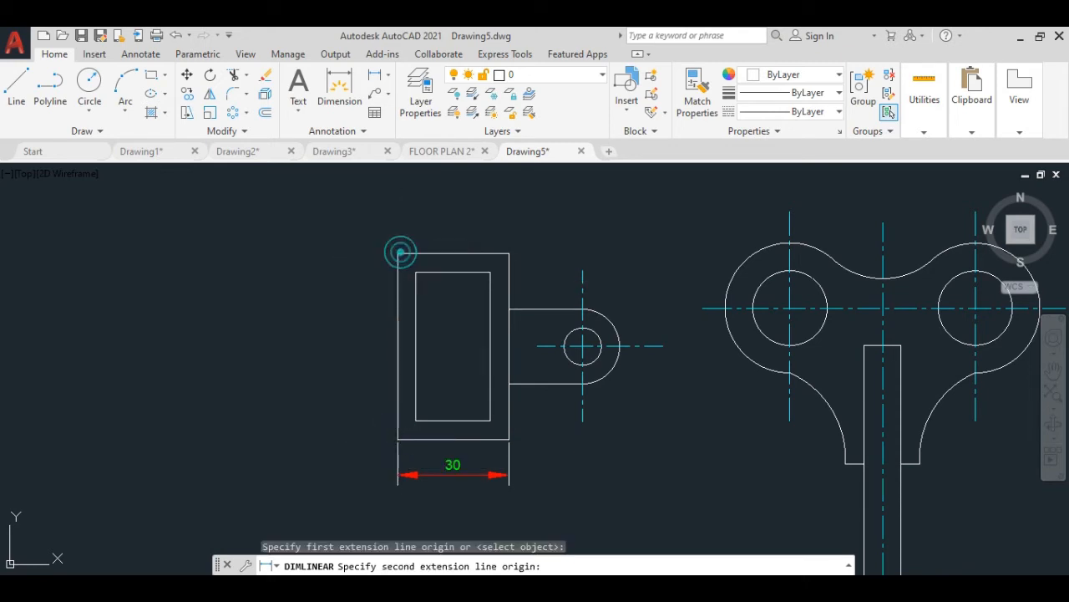
click(368, 317)
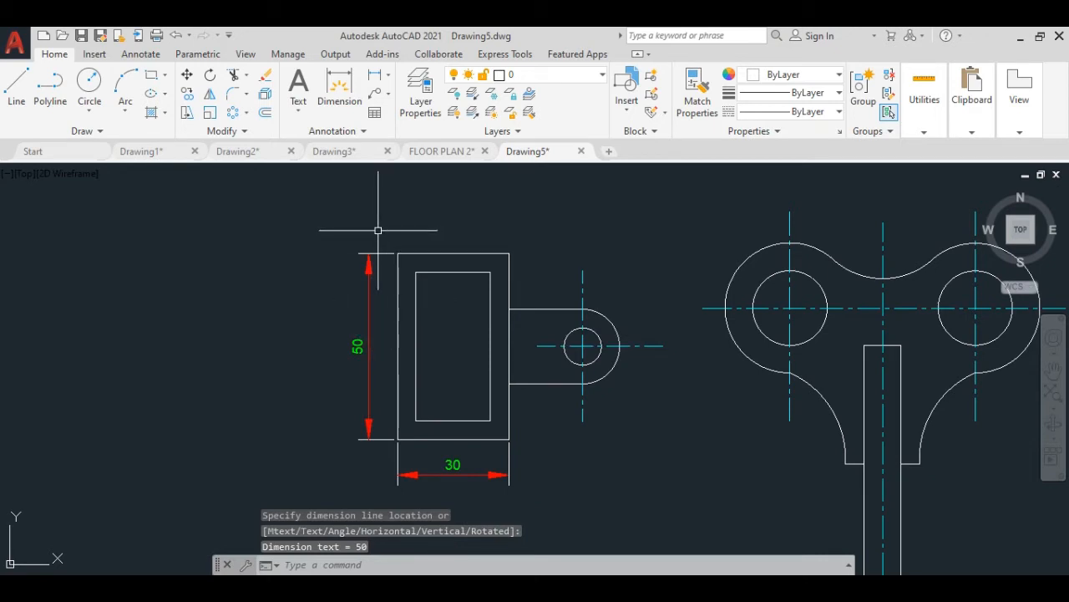
Add a linear dimension for the gap between the top edges of the outer and inner rectangles, starting at the outer edge's midpoint.
click(375, 74)
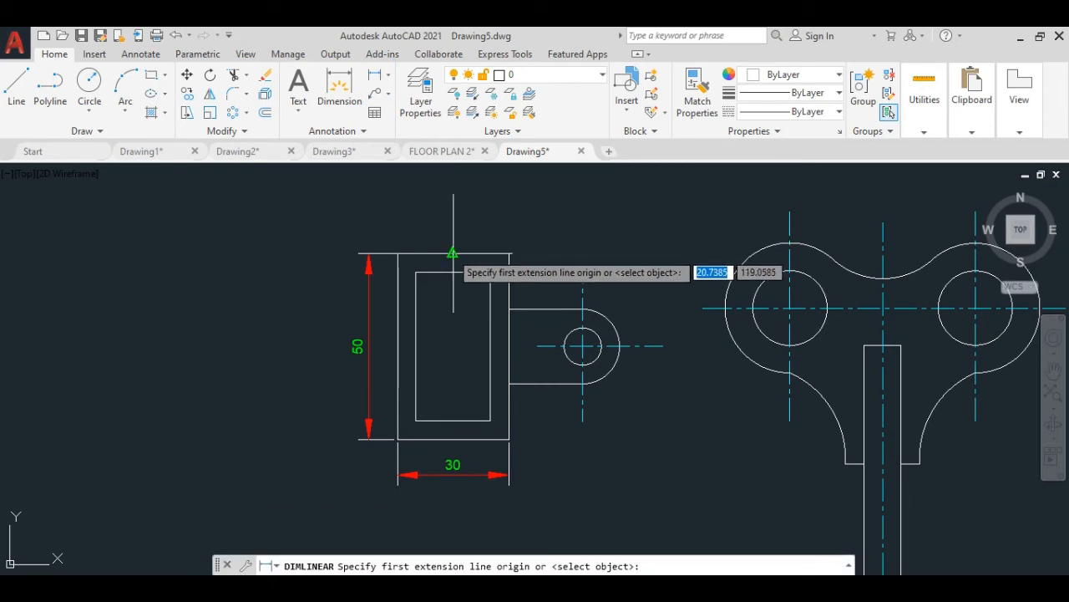
click(453, 253)
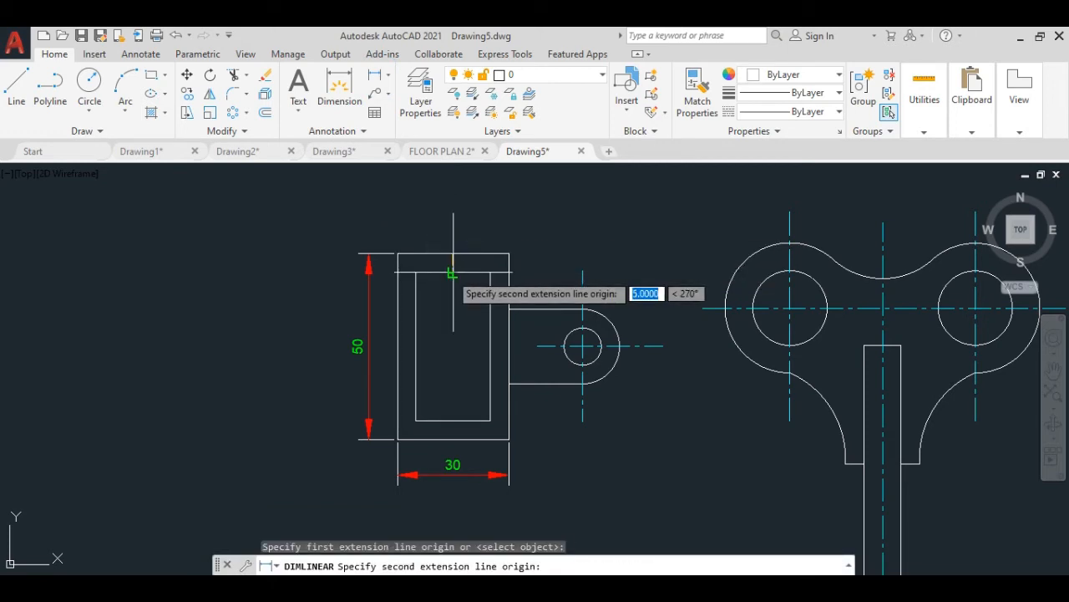
click(453, 272)
scroll(453, 272, up, 2)
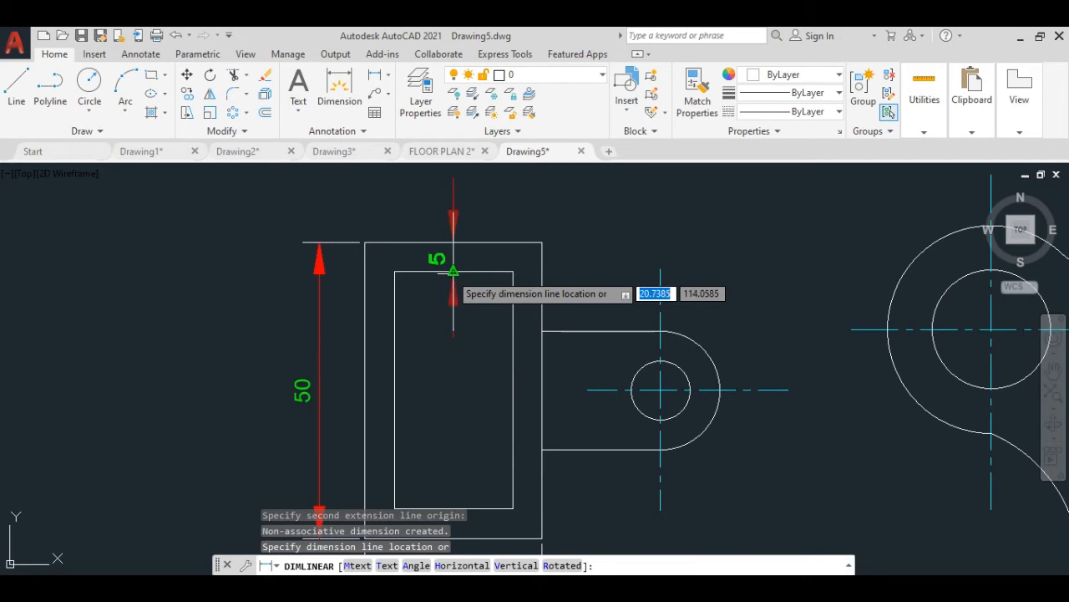
scroll(453, 272, up, 2)
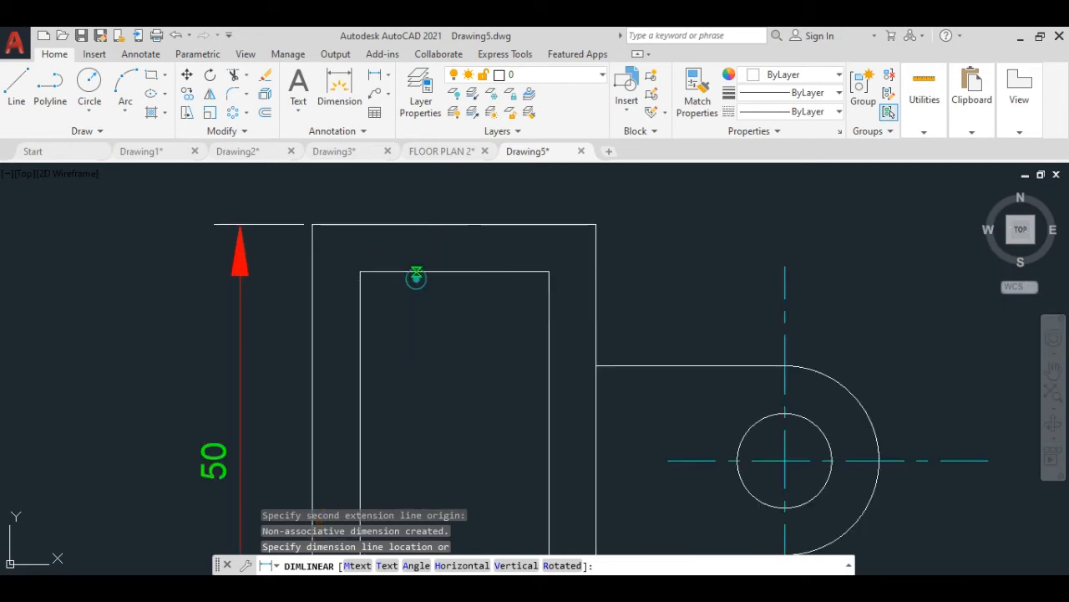
click(416, 277)
scroll(446, 261, down, 4)
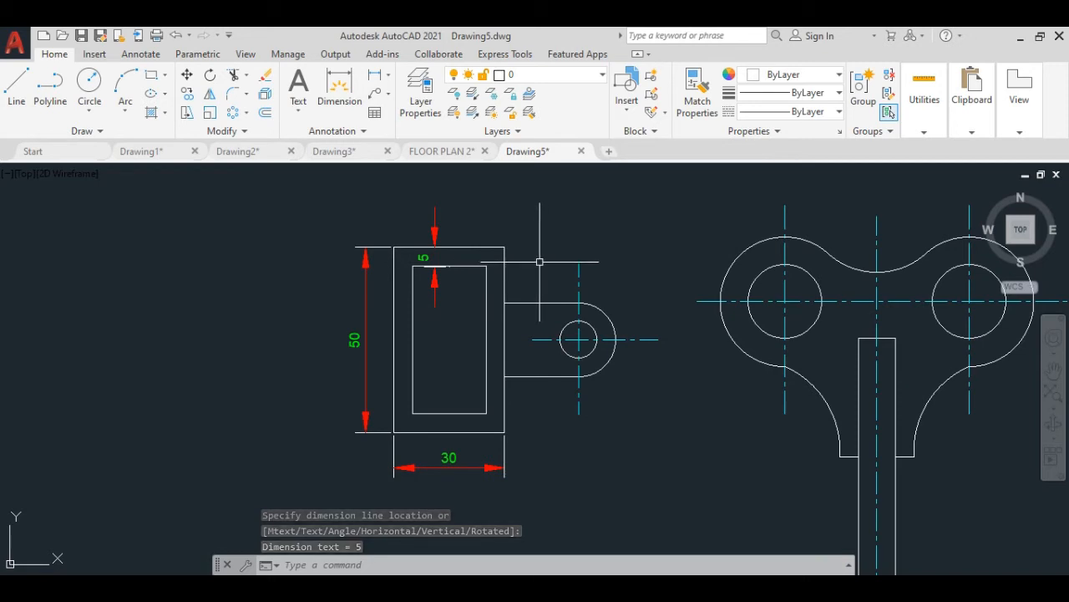
Add a vertical linear dimension from the outer rectangle's lower-right corner to its right edge's midpoint, placed between the rectangle and the hole.
click(377, 76)
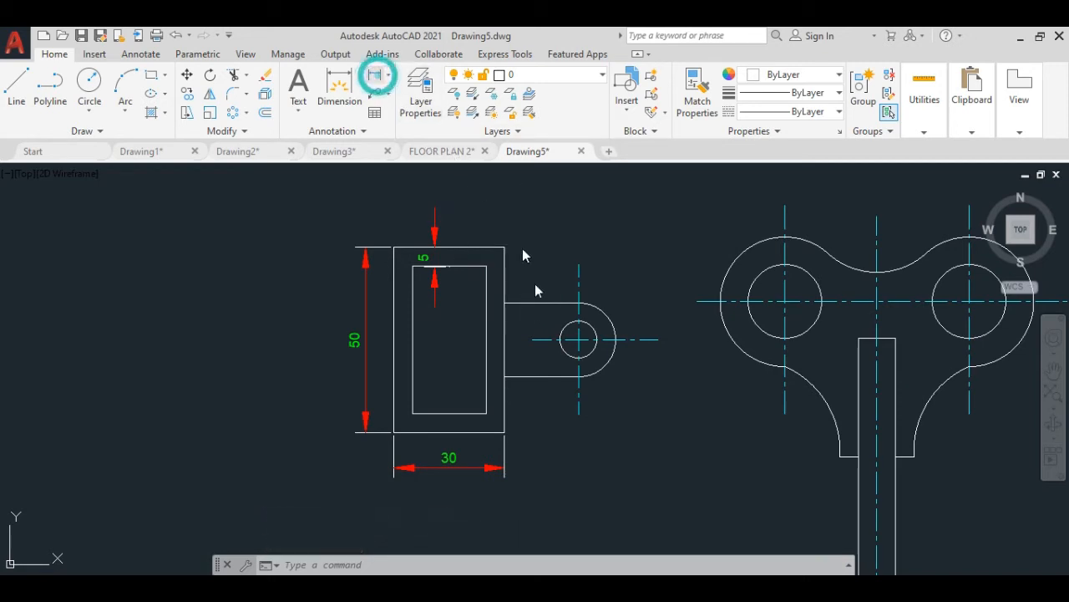
click(504, 432)
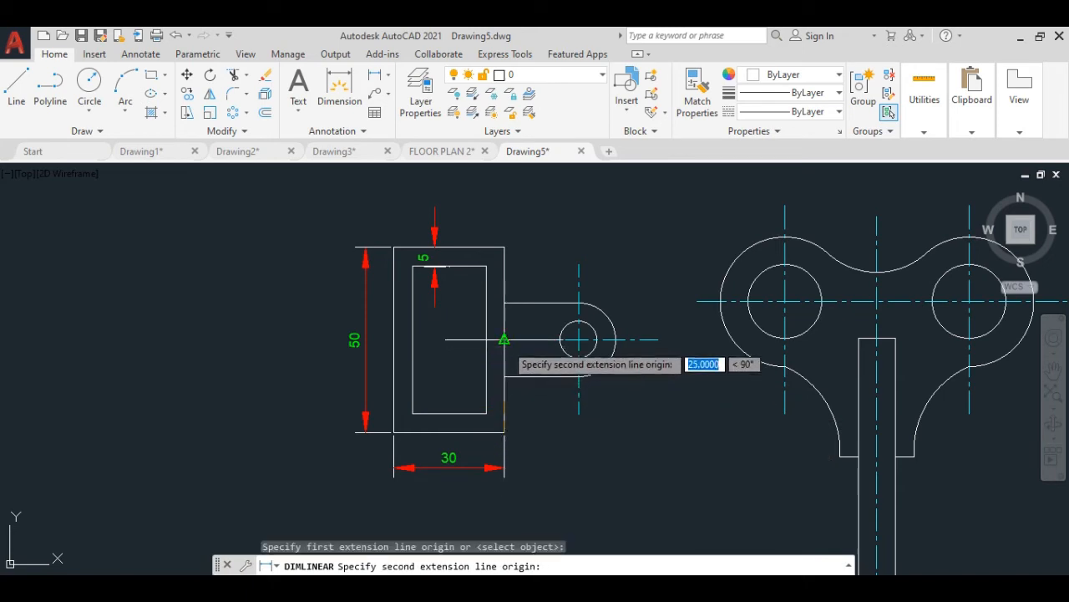
click(505, 340)
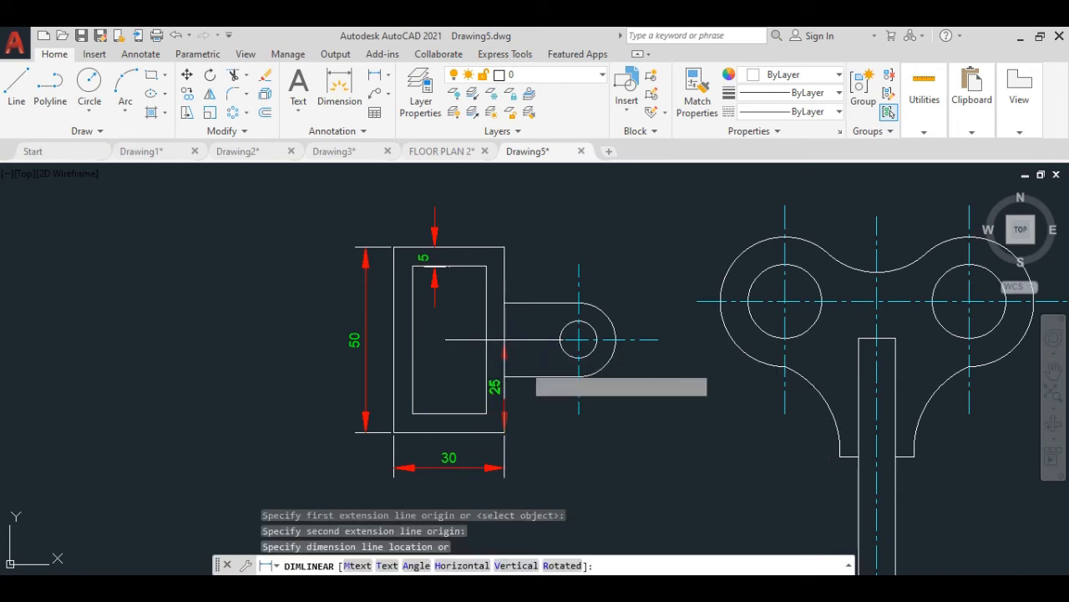
scroll(534, 393, up, 4)
click(536, 393)
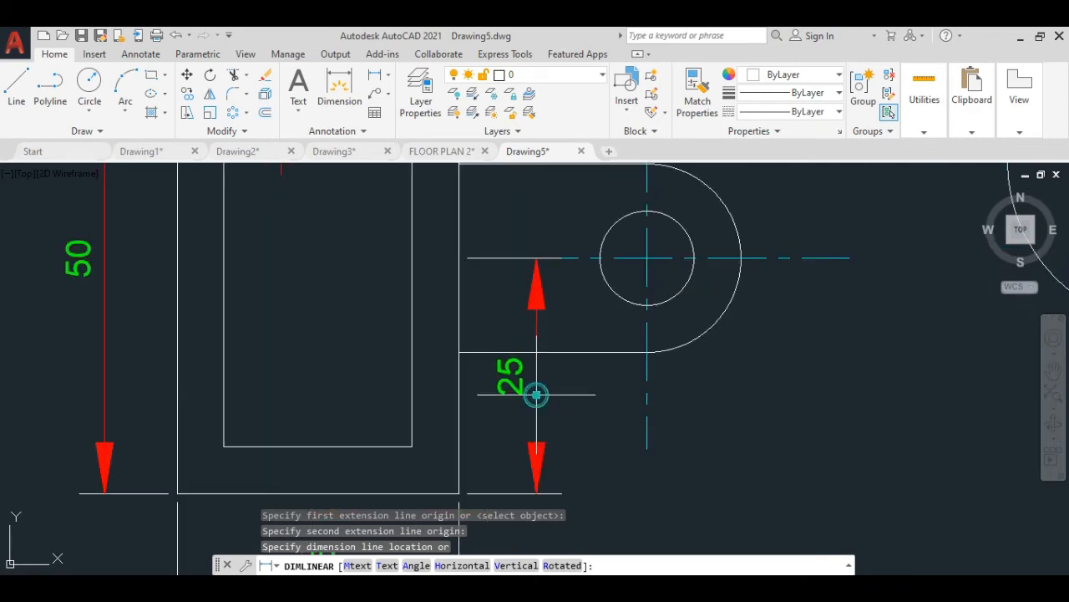
scroll(536, 394, down, 4)
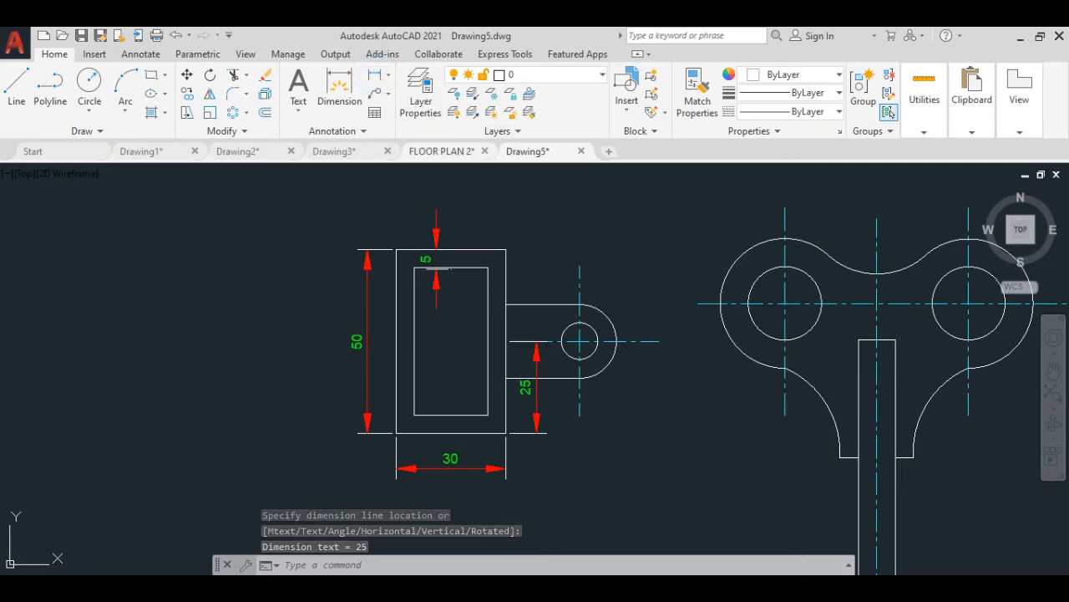
Add a horizontal linear dimension for the rounded lug's straight upper edge, from the rectangle to the arc's start, placed above the lug.
key(Return)
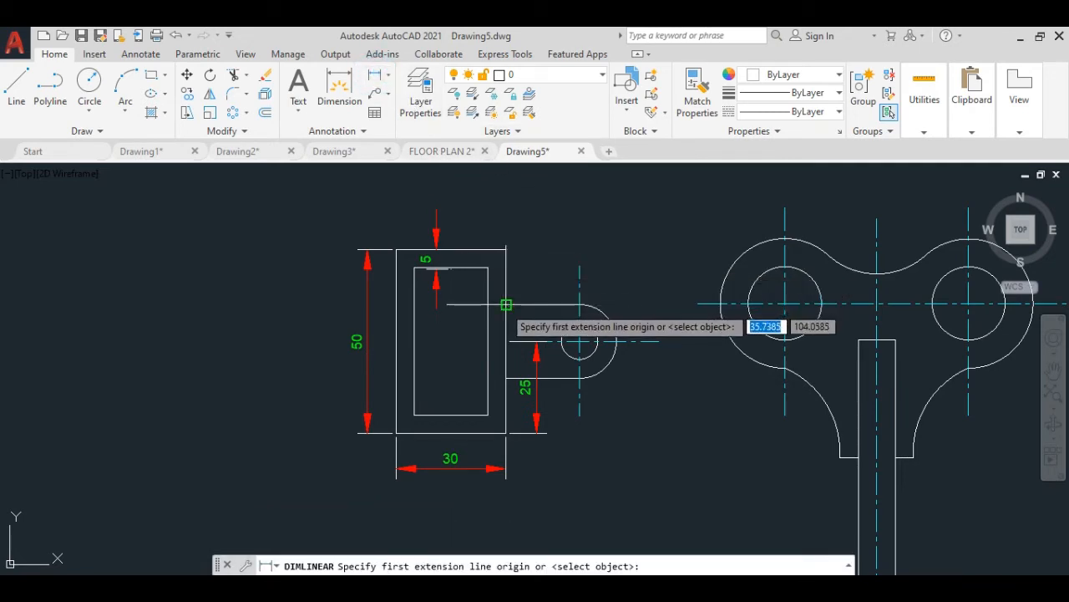
click(505, 305)
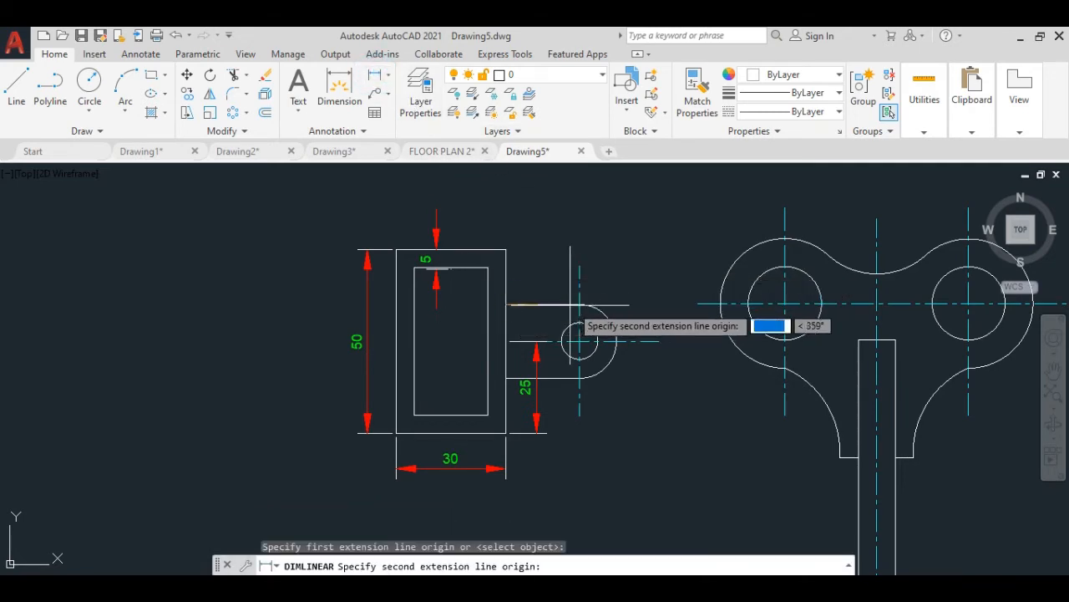
click(579, 304)
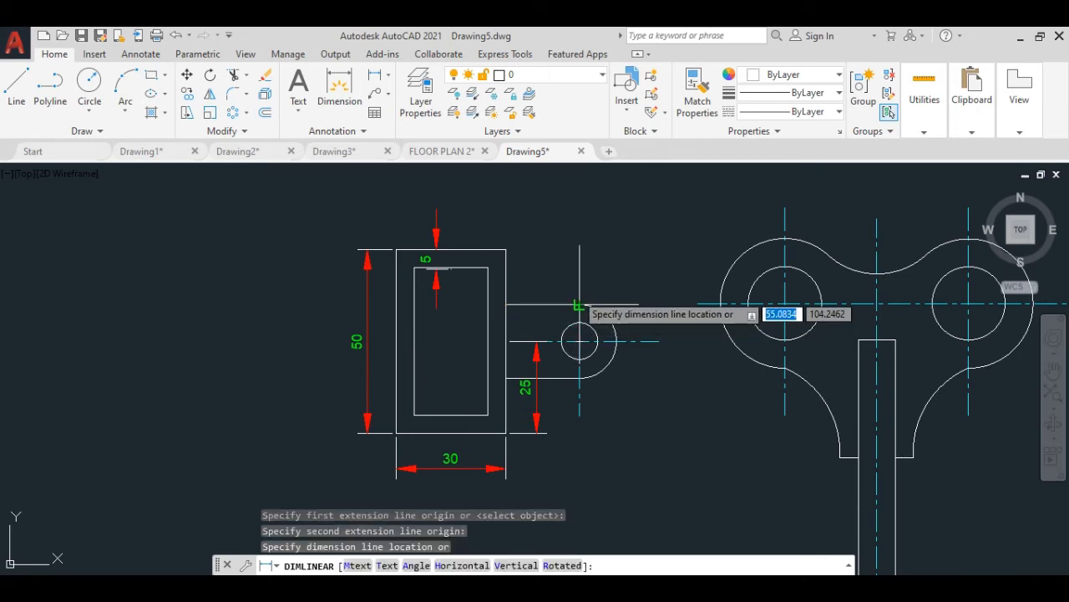
scroll(578, 305, up, 2)
click(559, 288)
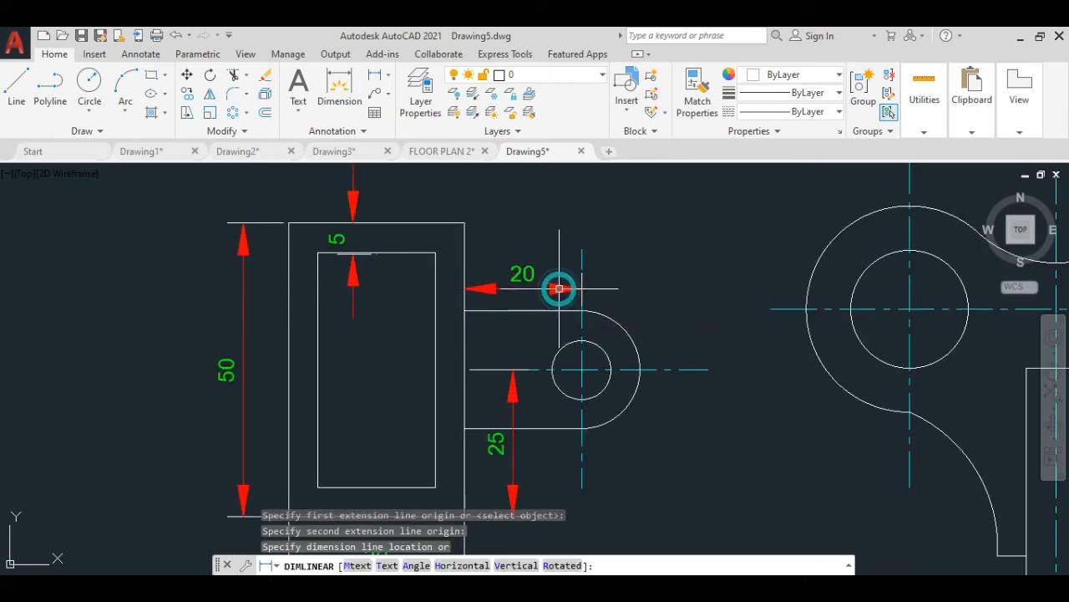
scroll(648, 273, down, 2)
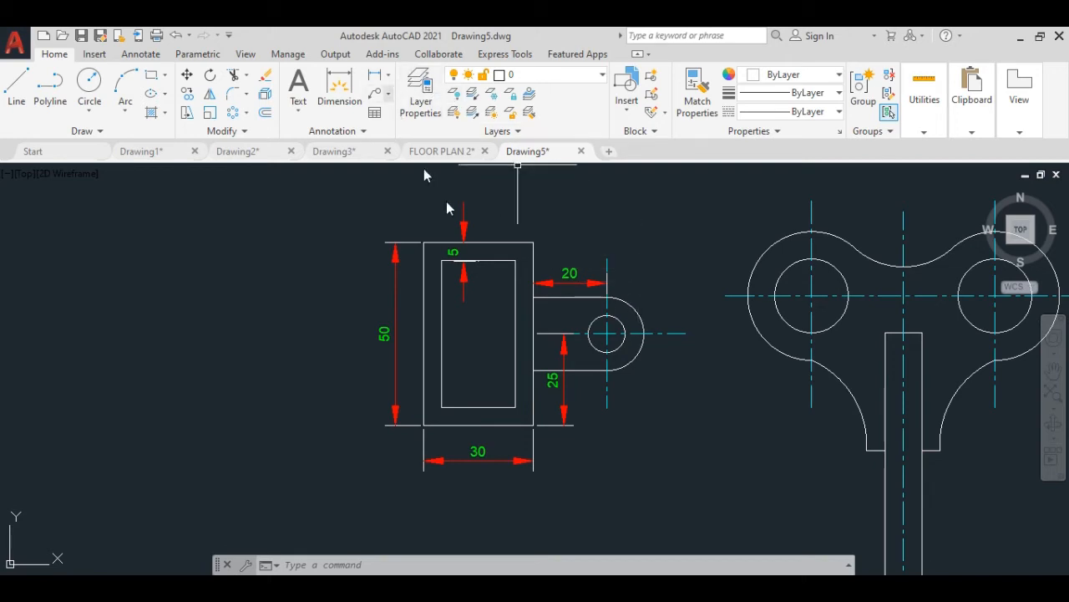
Add a diameter dimension to the small hole in the lug, placed above and to the right of it.
click(388, 82)
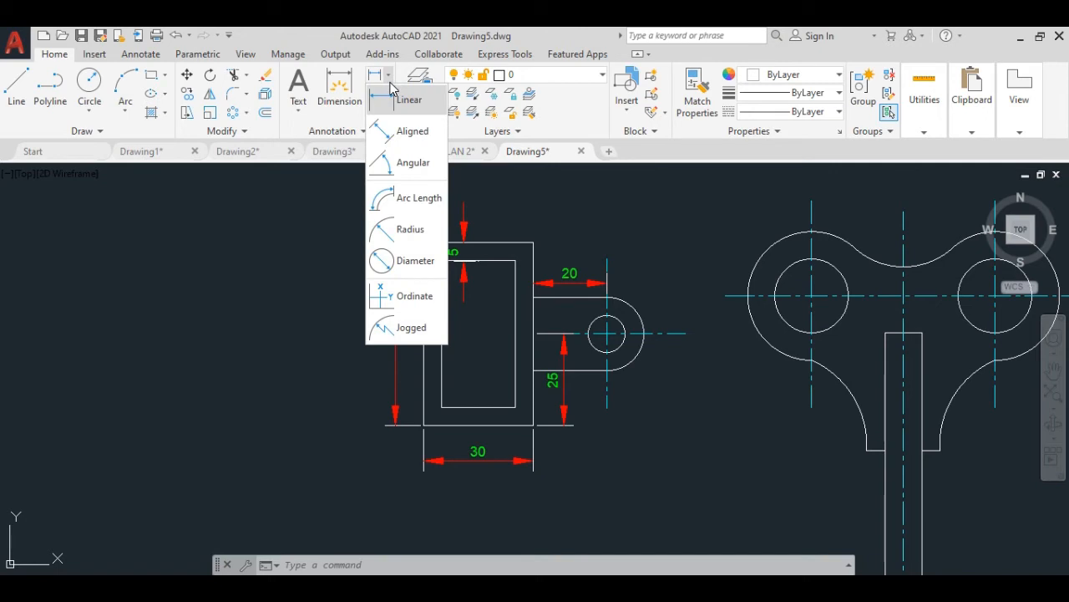
click(412, 266)
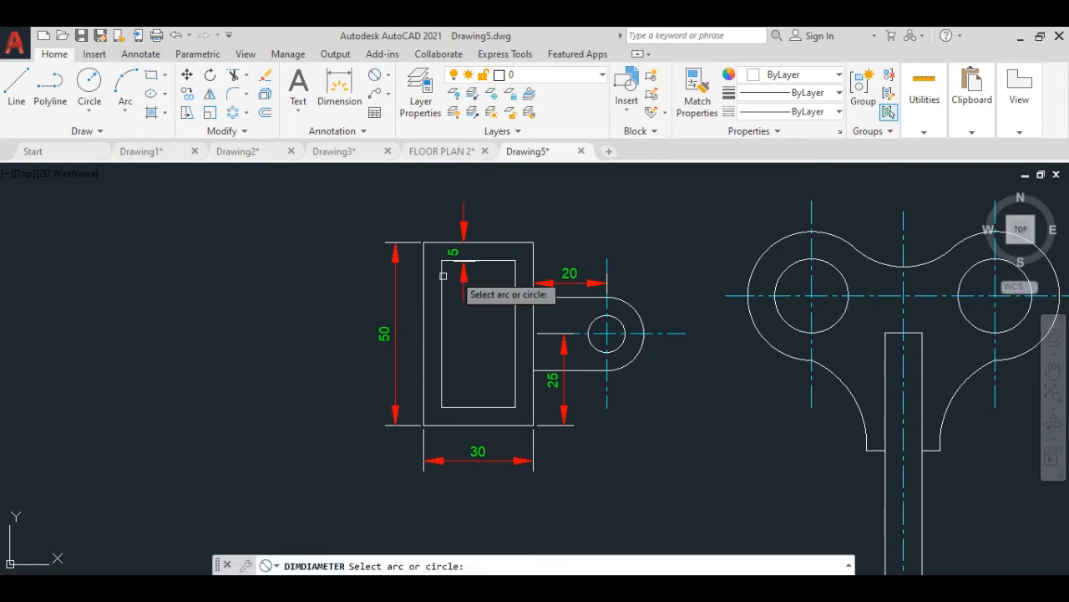
scroll(666, 303, up, 2)
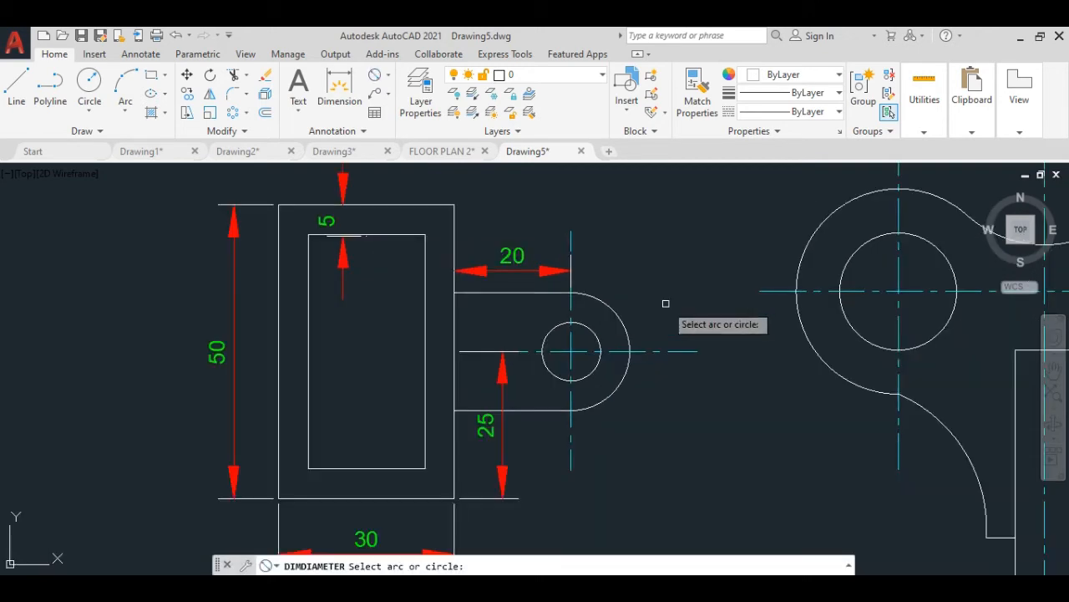
click(583, 326)
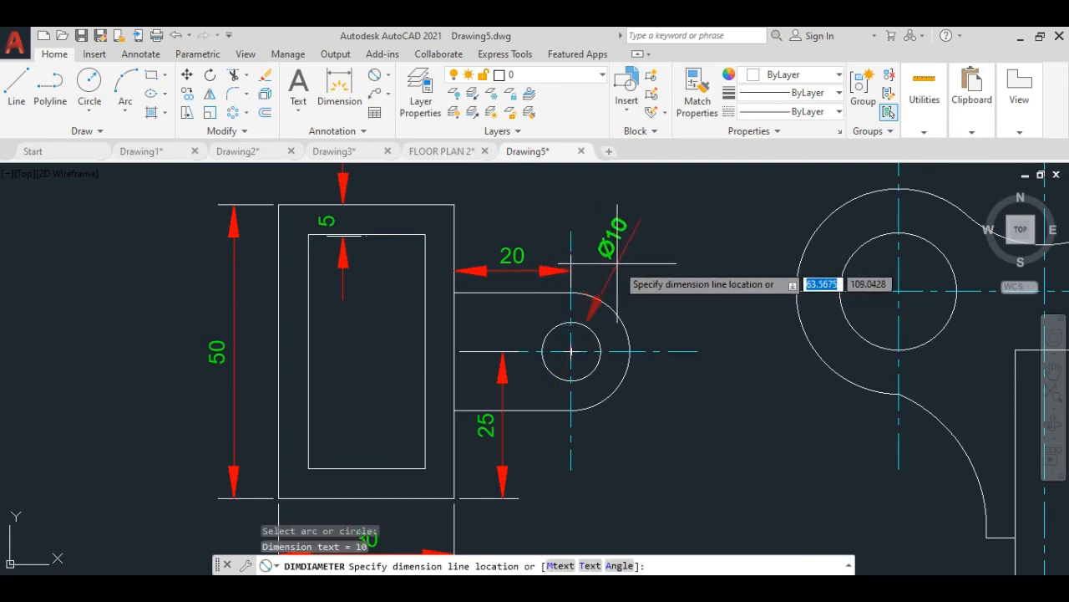
click(616, 263)
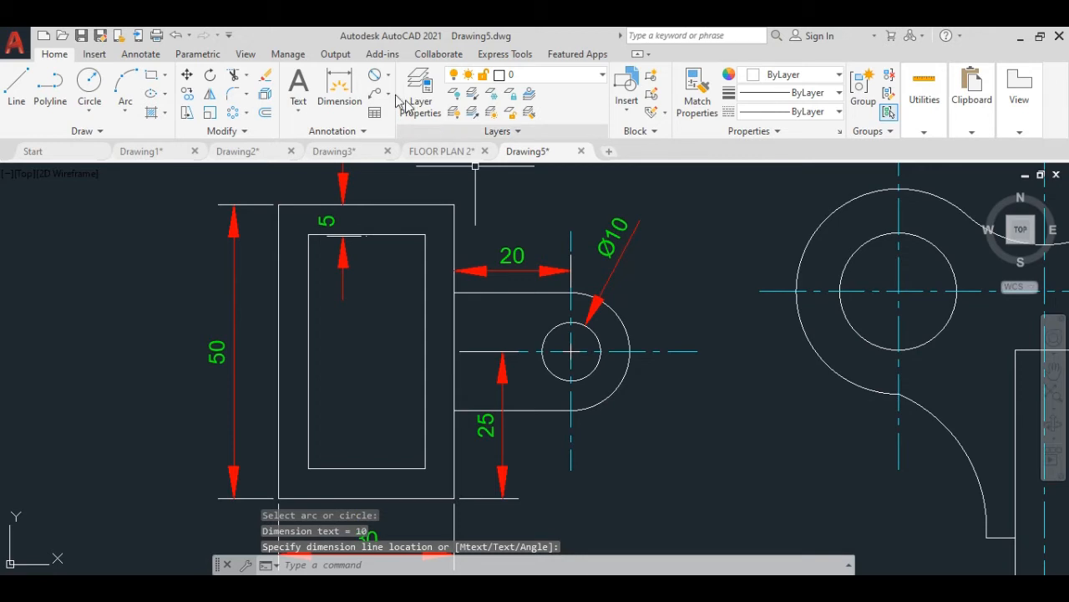
Add a diameter dimension to the lug's rounded outer arc, placed below and to the right of it.
click(376, 78)
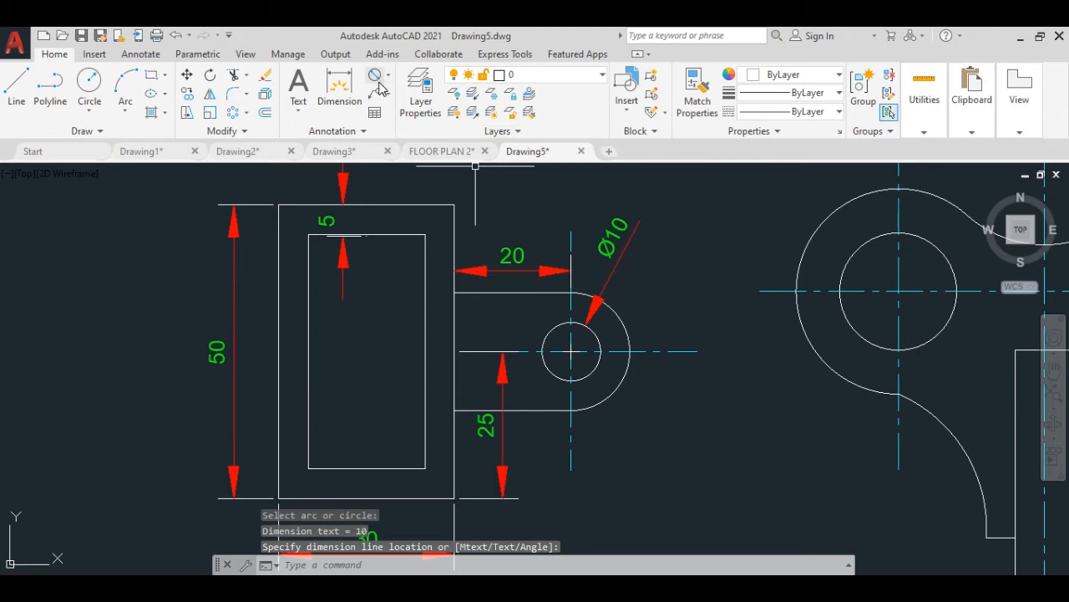
click(611, 396)
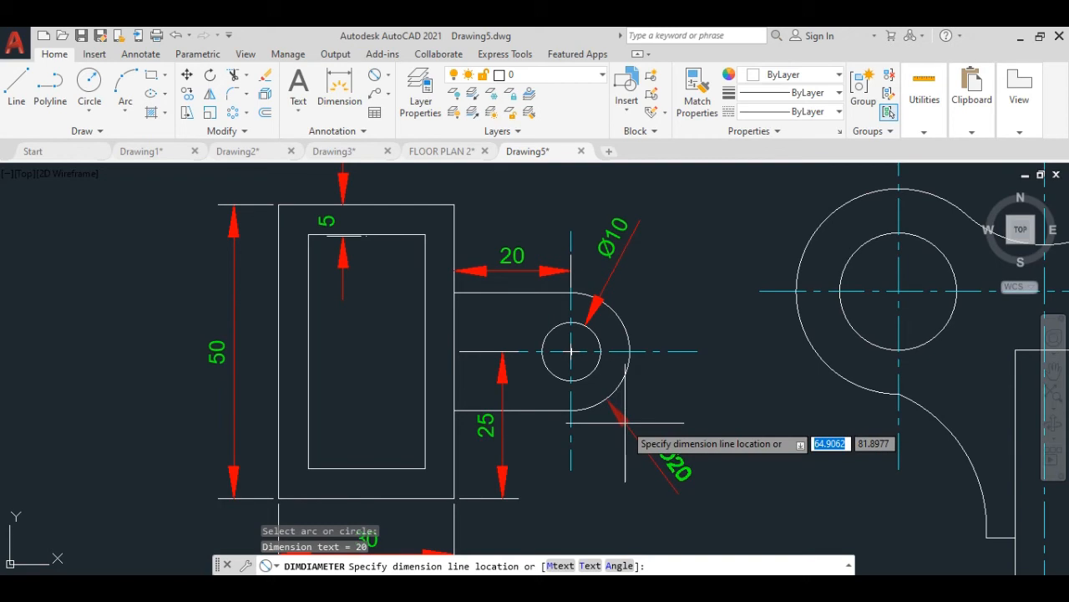
click(625, 423)
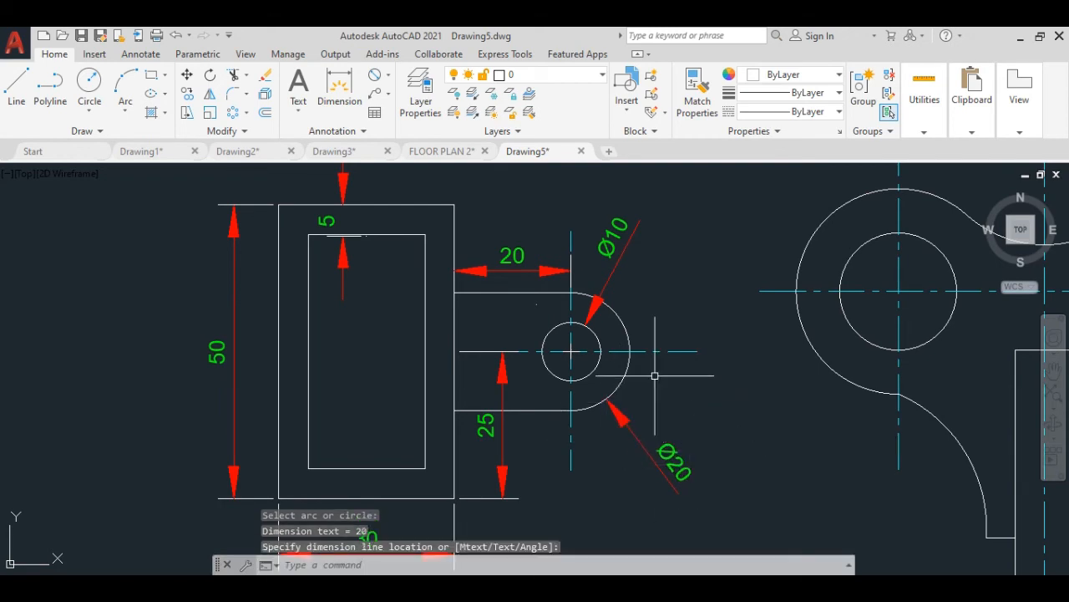
Add a radius dimension to the left lobe's outer arc on the two-hole part, placed above and to the left of it.
scroll(658, 377, down, 2)
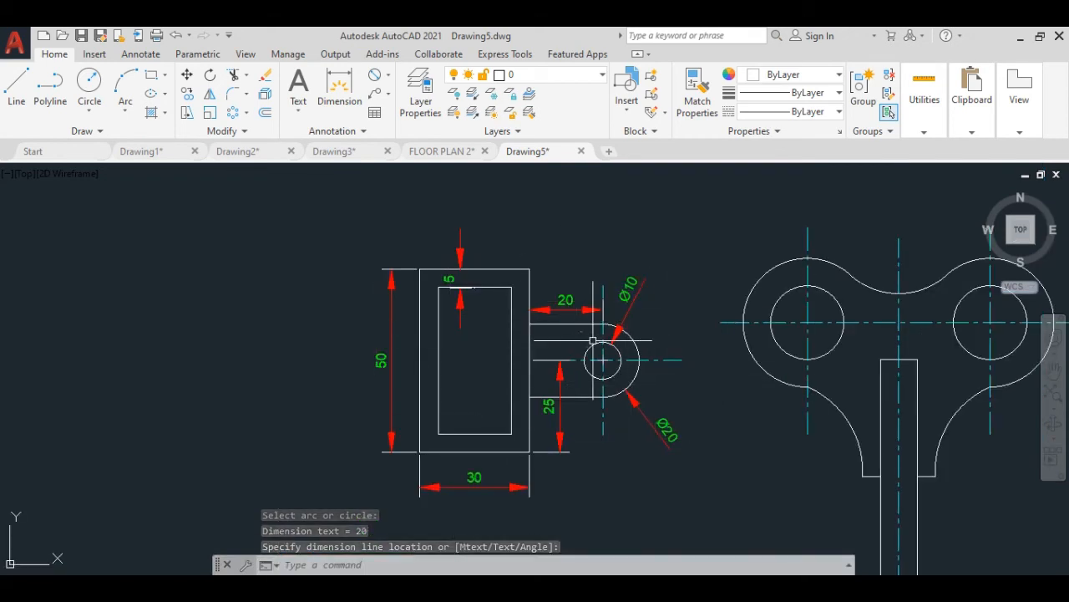
middle_drag(601, 335, 284, 318)
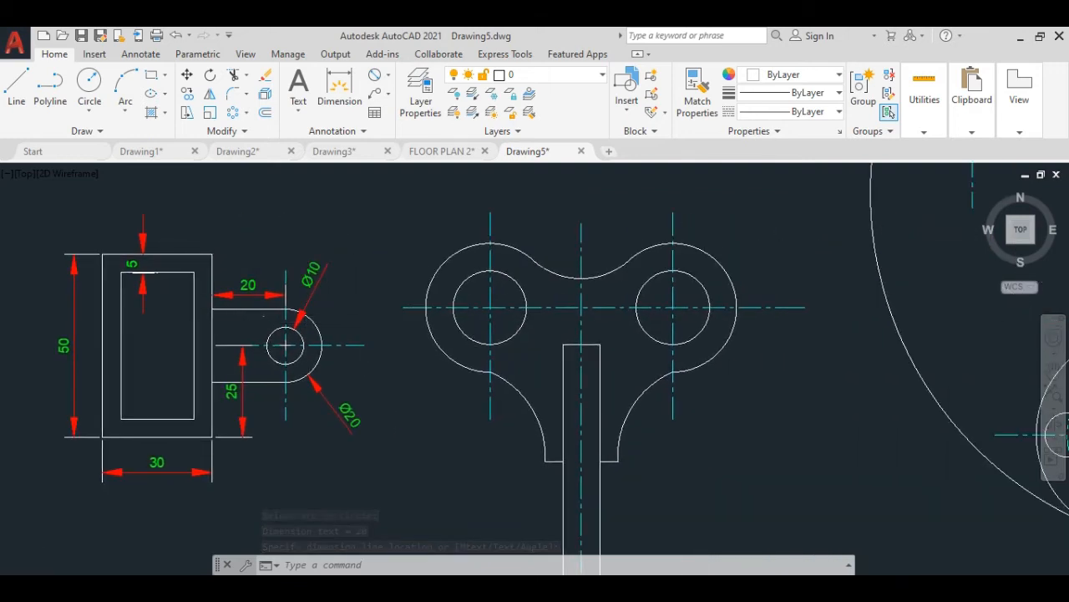
scroll(366, 313, down, 2)
scroll(452, 308, up, 2)
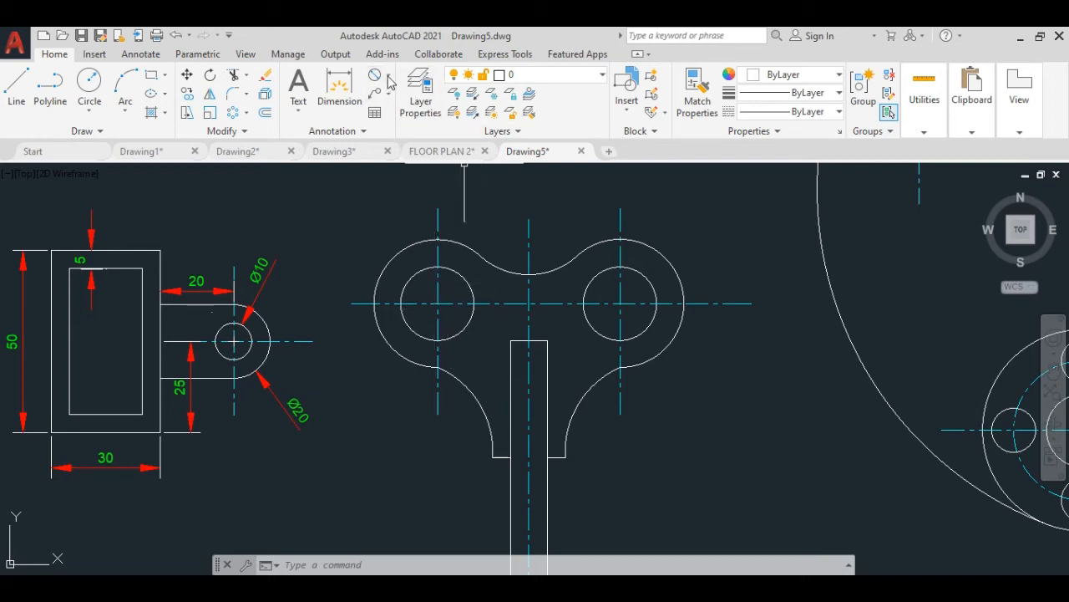
click(390, 78)
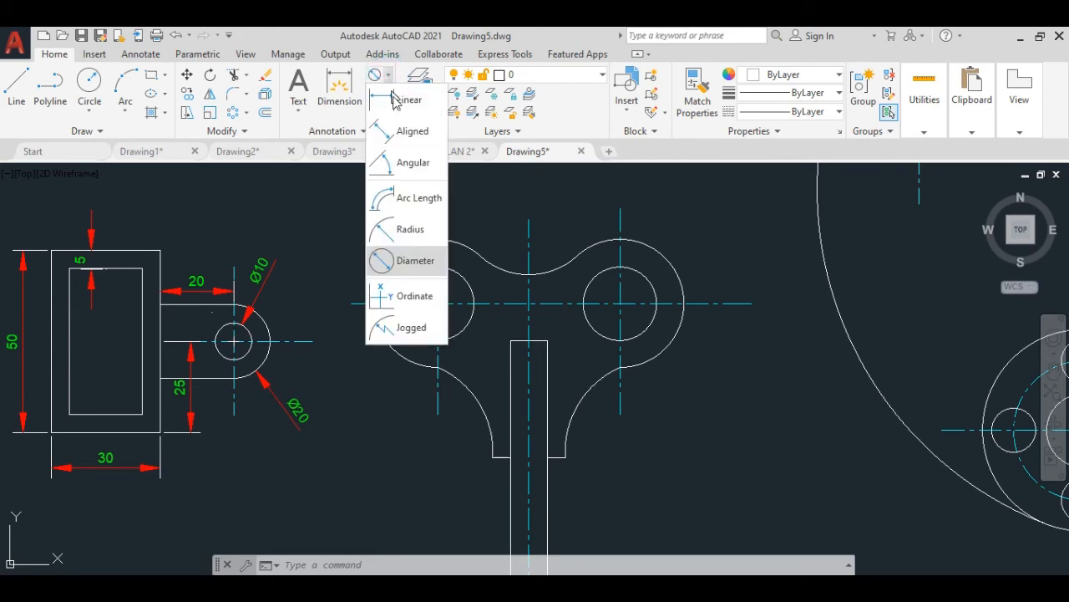
click(411, 229)
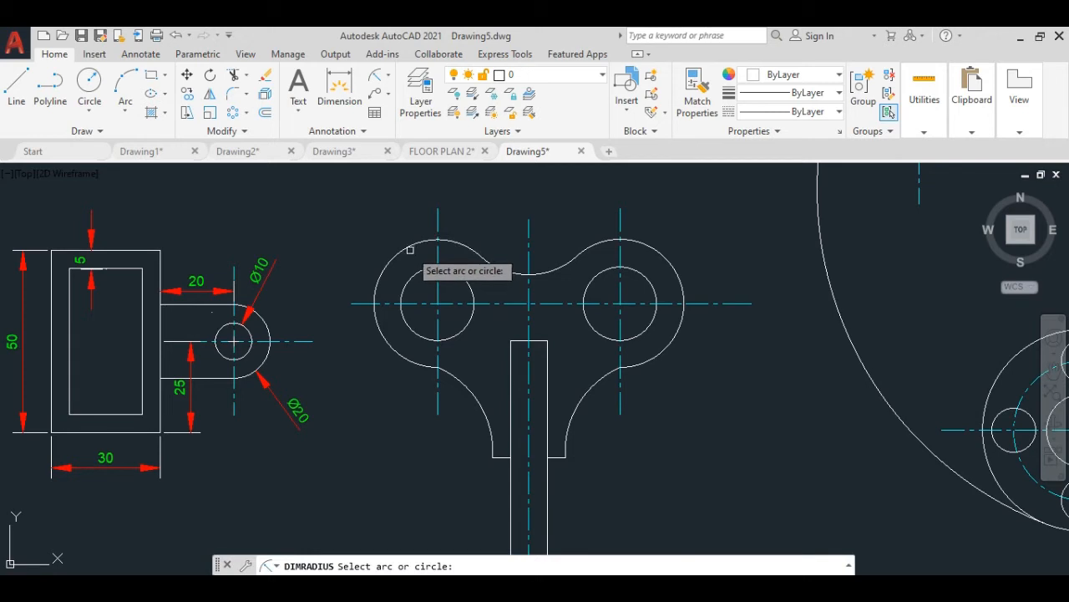
click(408, 248)
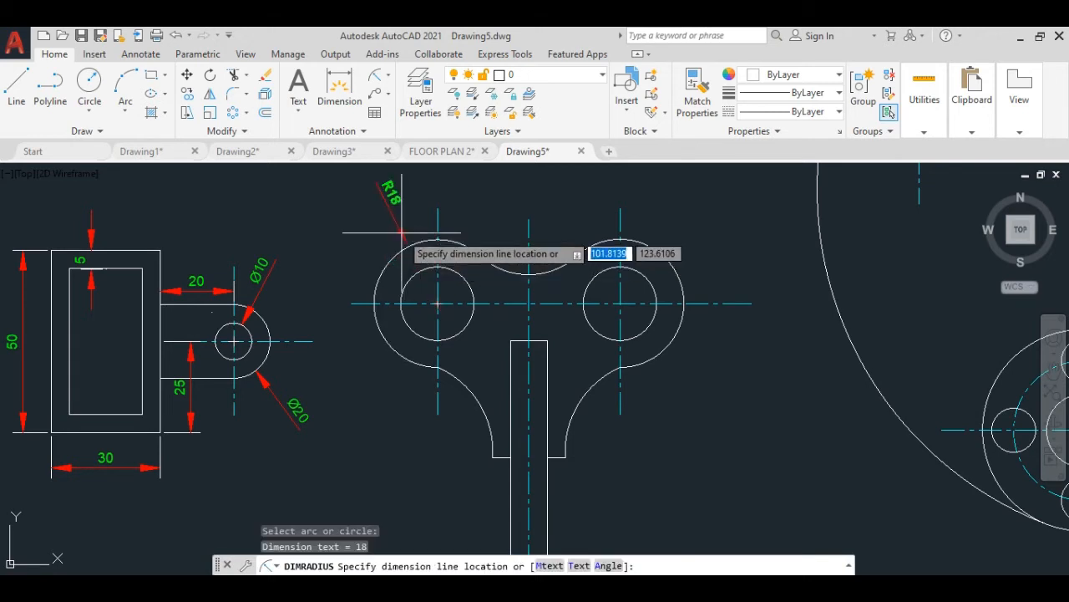
click(402, 233)
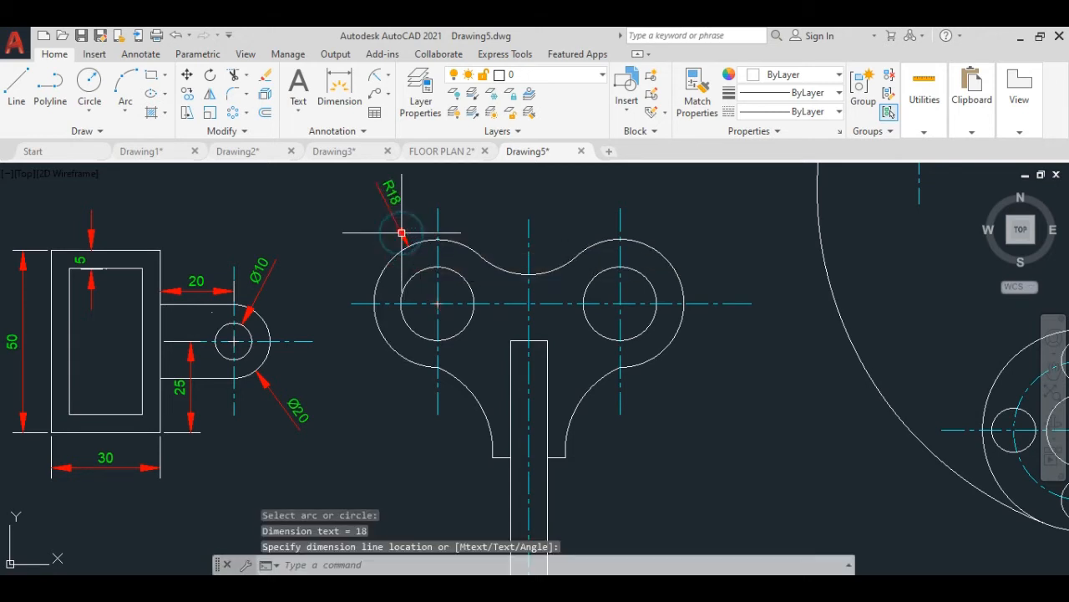
Add a radius dimension to the right hole of the two-hole part, placed above and to the right of the lobe.
click(375, 75)
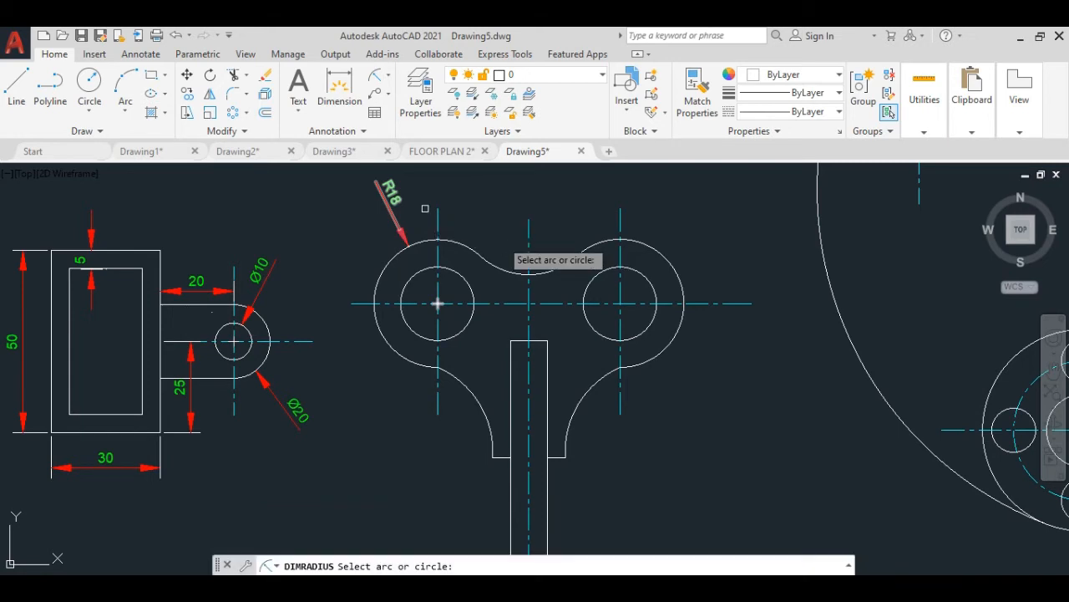
click(640, 277)
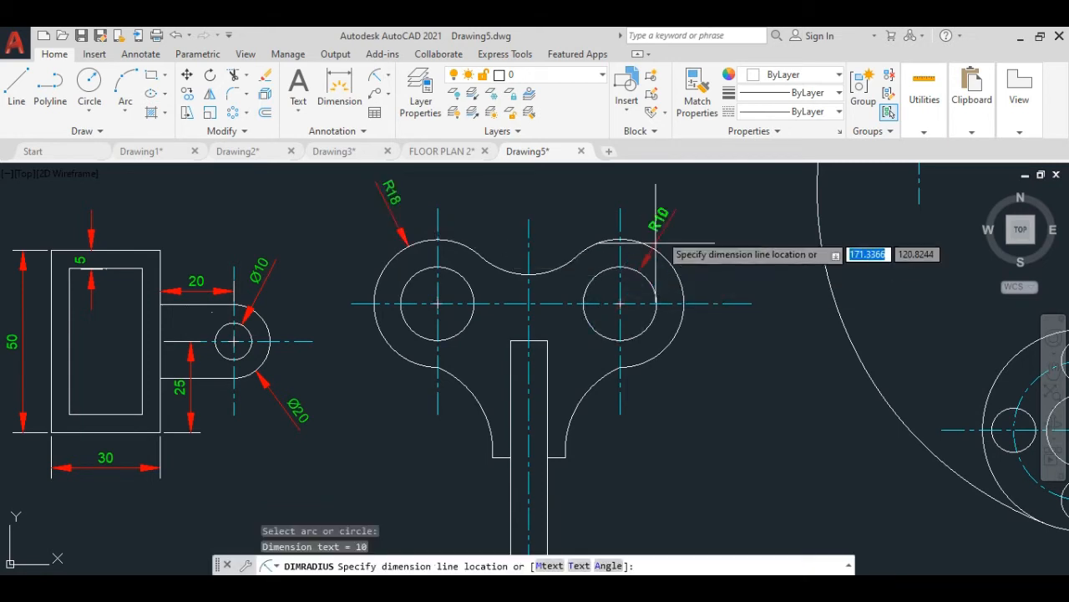
click(673, 210)
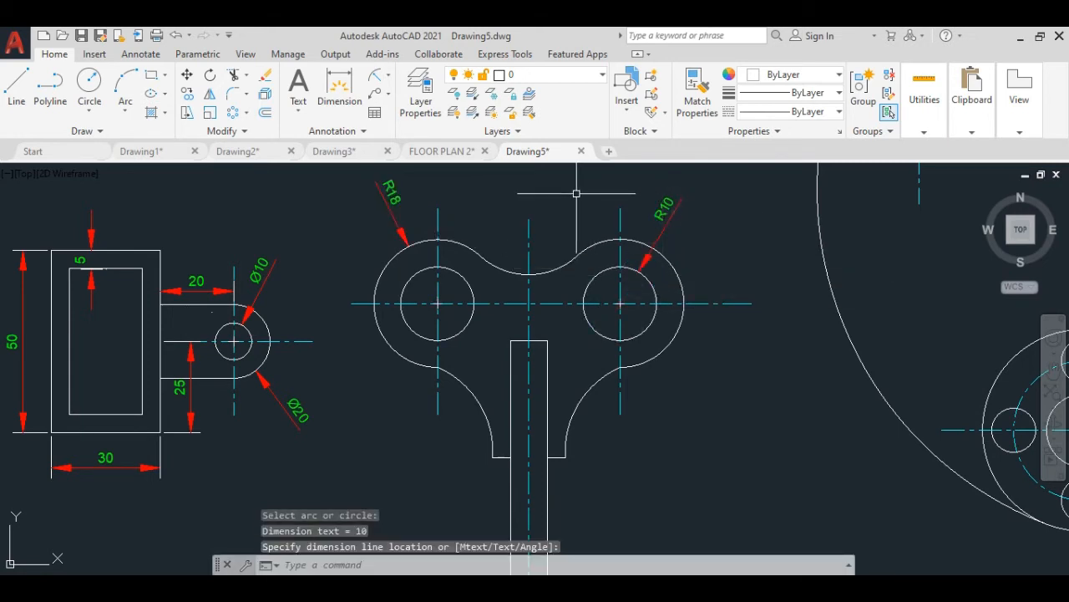
Add radius dimensions to the concave arc between the two lobes, placed above it, and to the lower-left concave arc, placed outside the part.
click(376, 77)
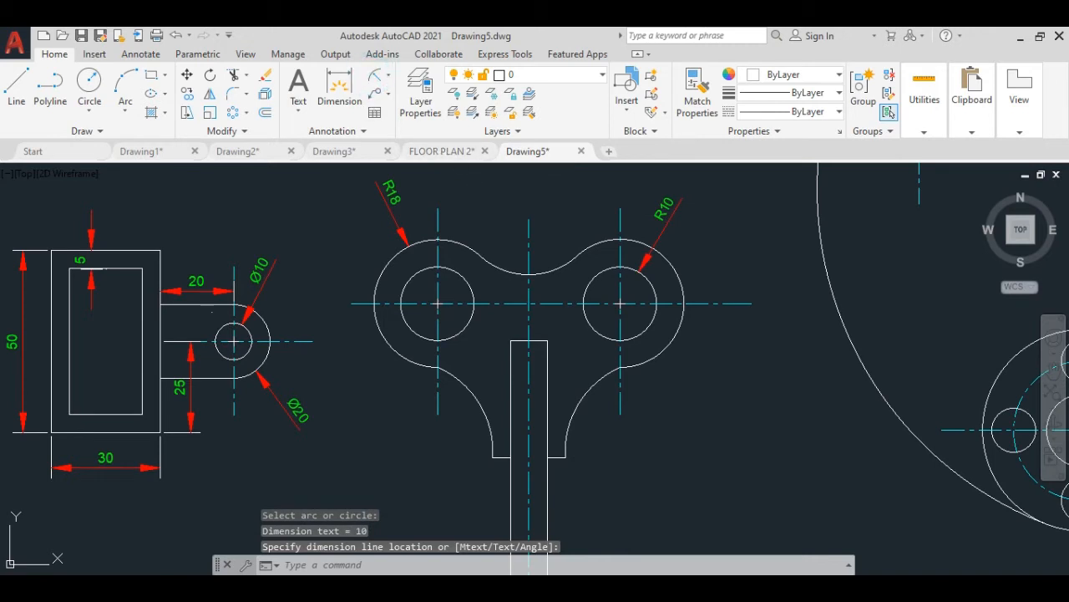
click(512, 272)
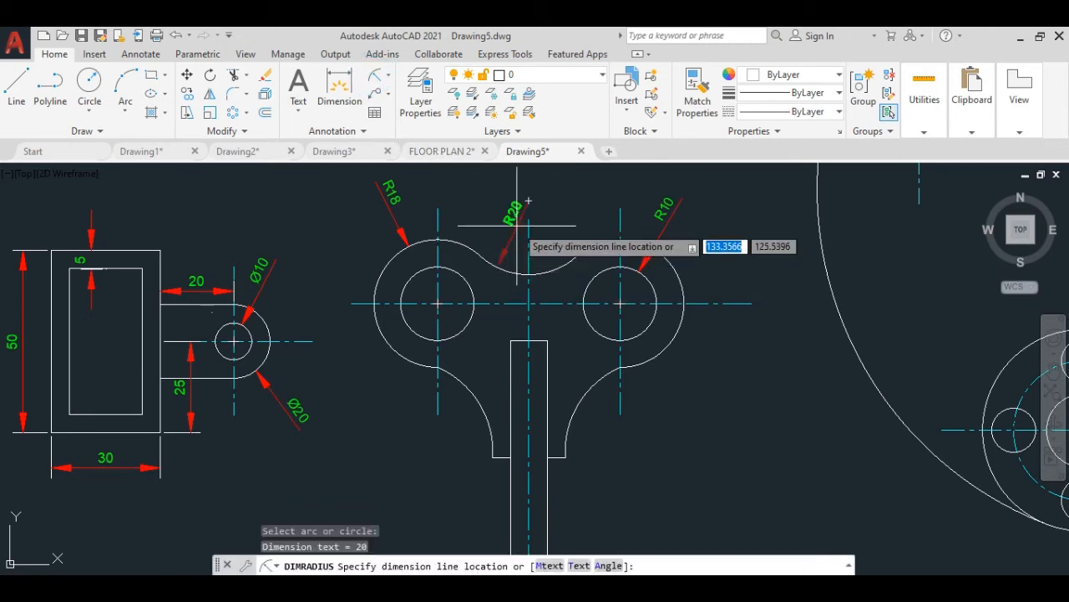
click(513, 217)
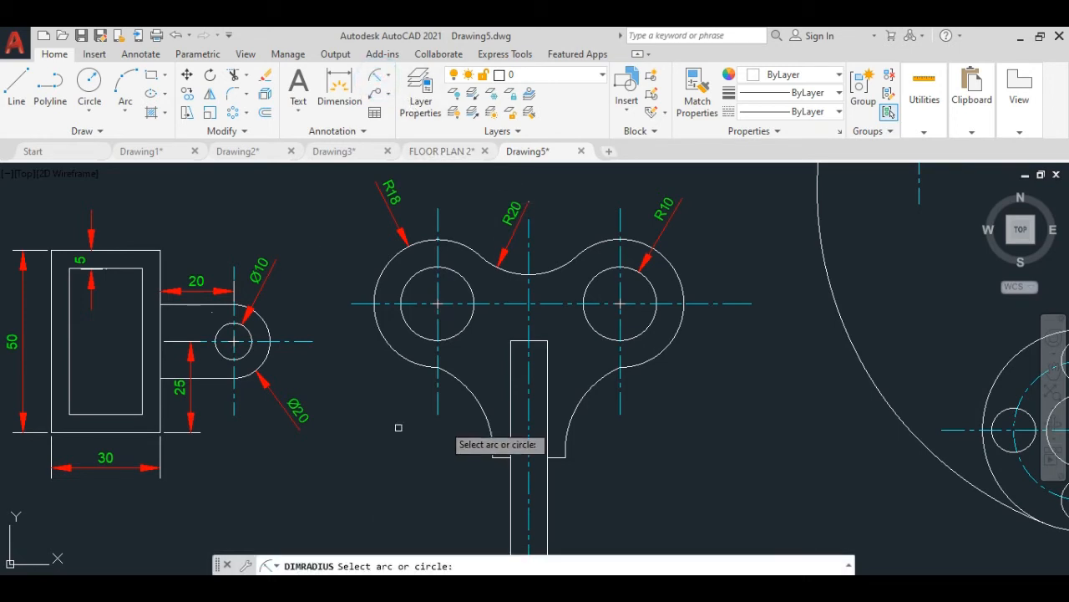
click(466, 387)
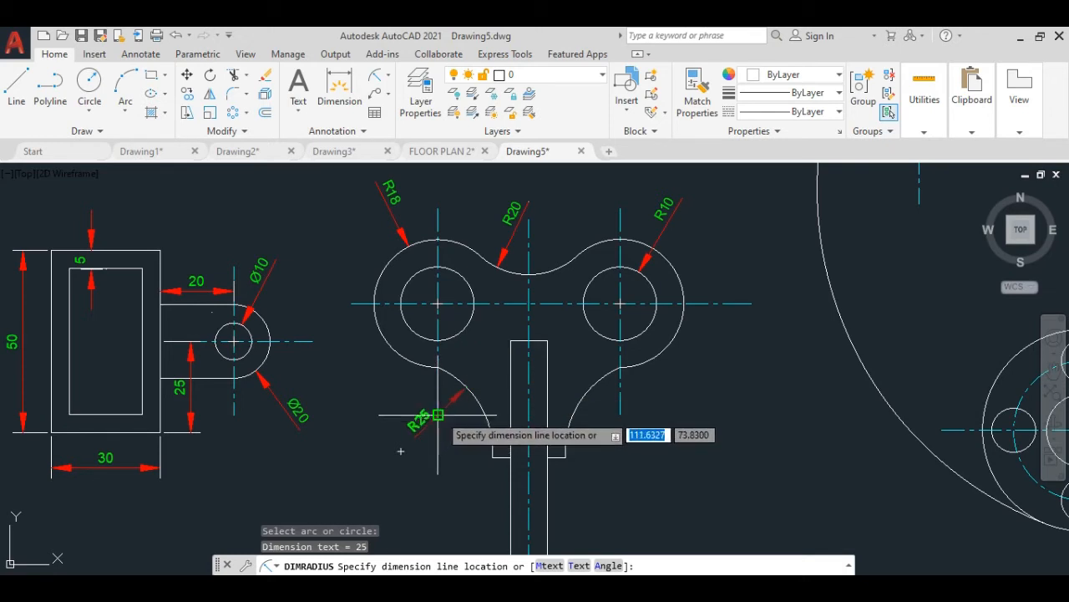
click(437, 418)
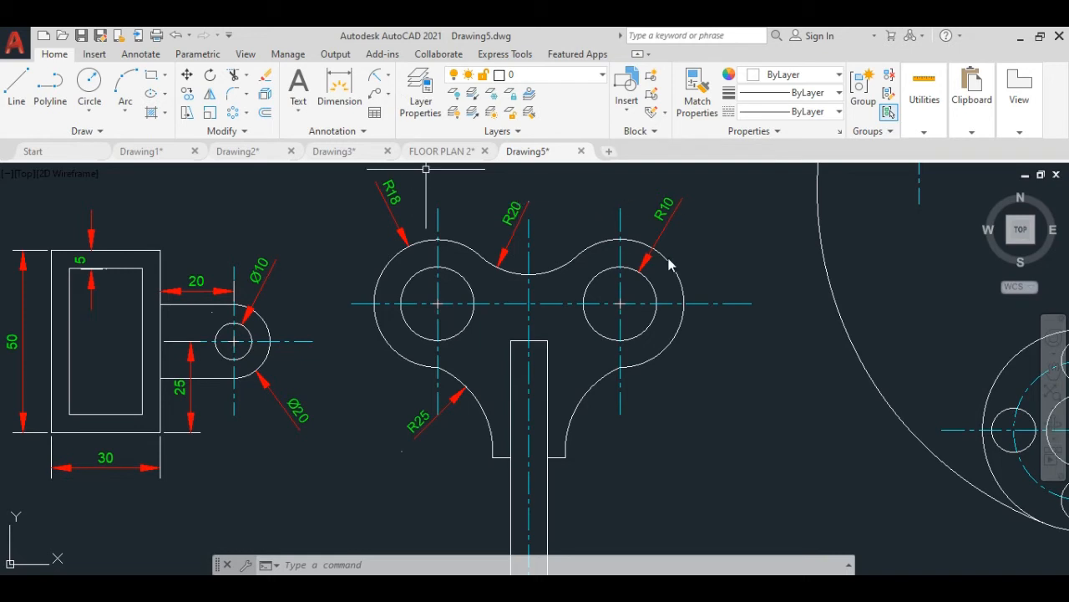
Add a vertical linear dimension from the centre lines' intersection between the holes to the stem's top edge midpoint, placed left of the stem.
mouse_move(669, 257)
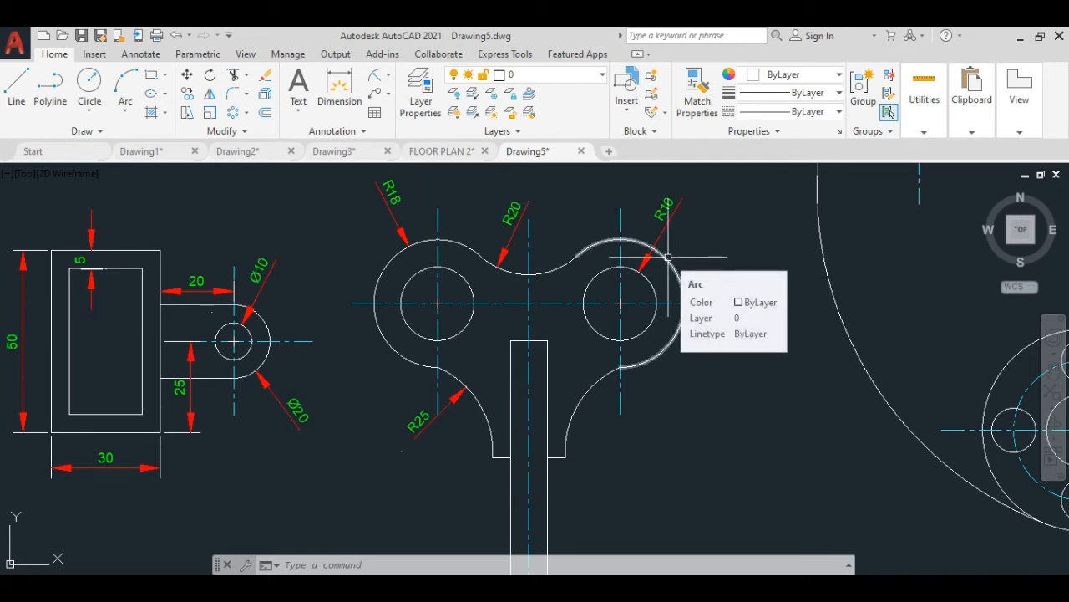
click(390, 76)
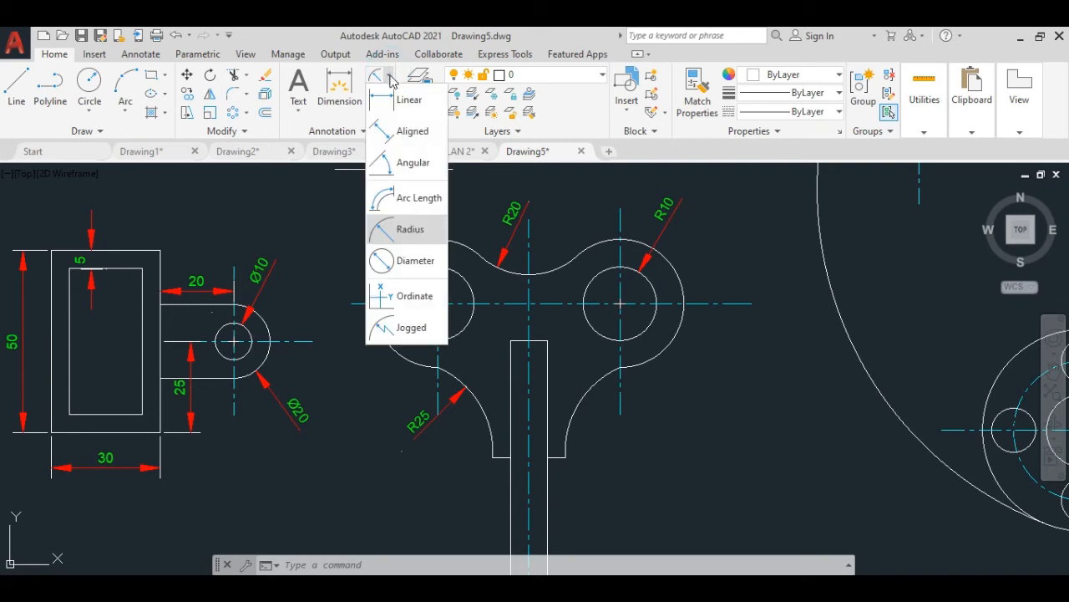
click(405, 98)
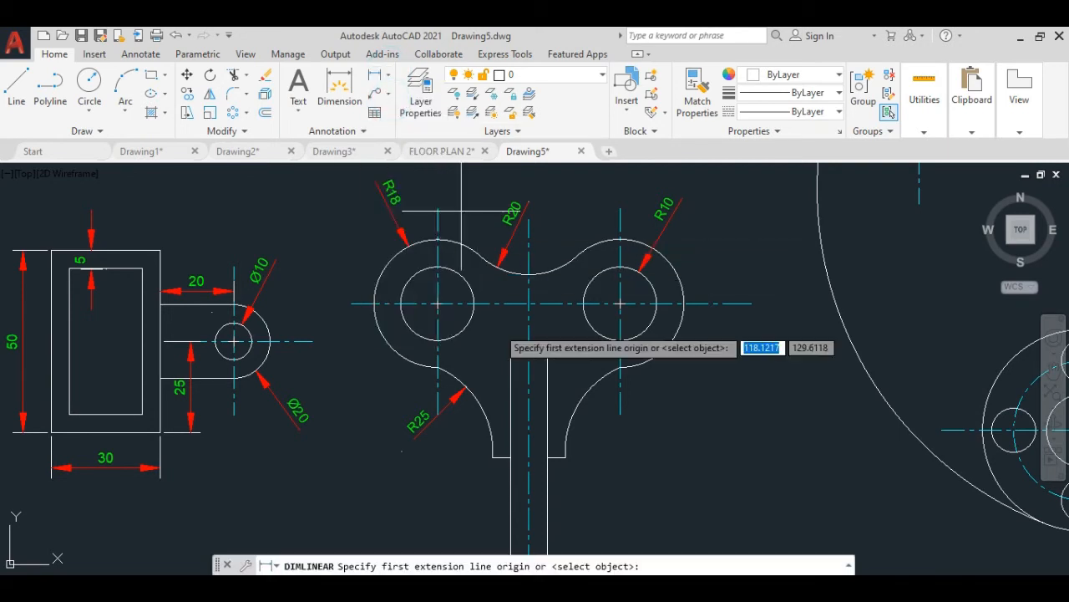
scroll(504, 332, up, 4)
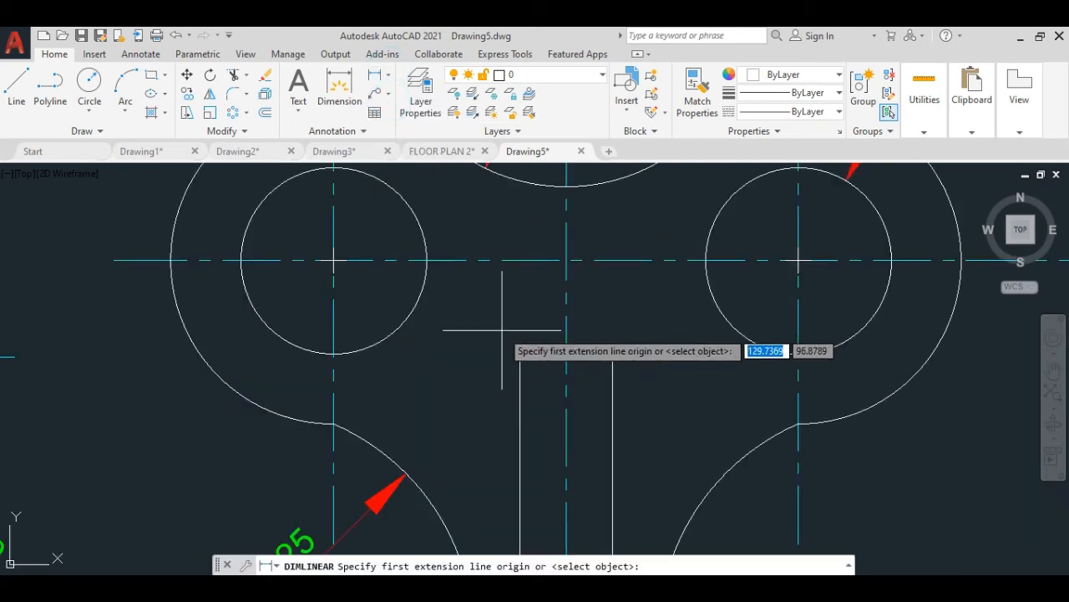
click(567, 259)
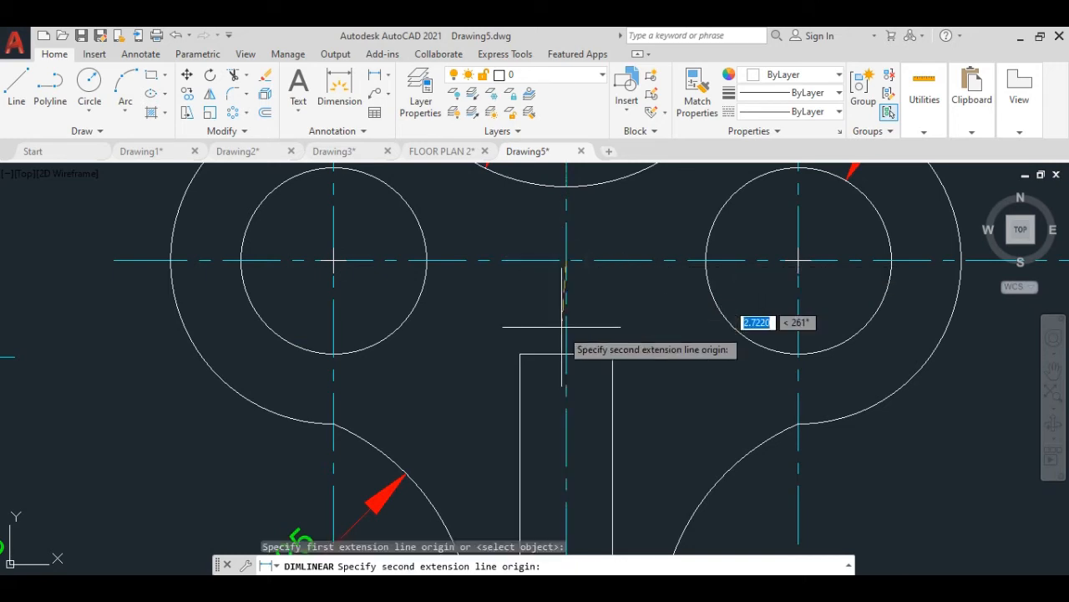
click(567, 353)
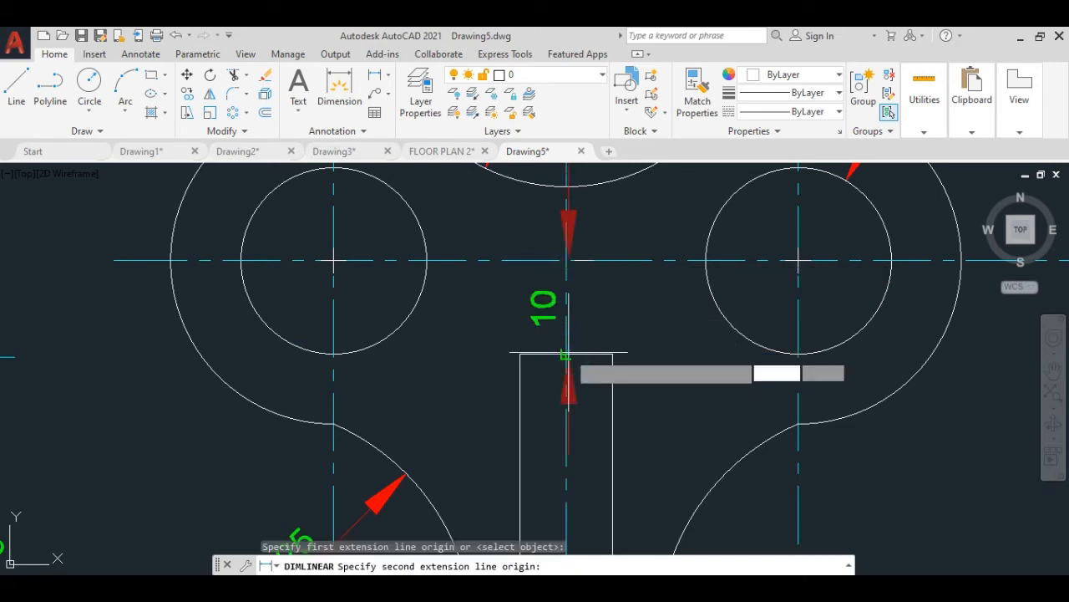
click(477, 326)
Add a vertical linear dimension for the stem's full right edge, from its upper corner to its lower corner, placed to the right of the part.
scroll(477, 321, down, 3)
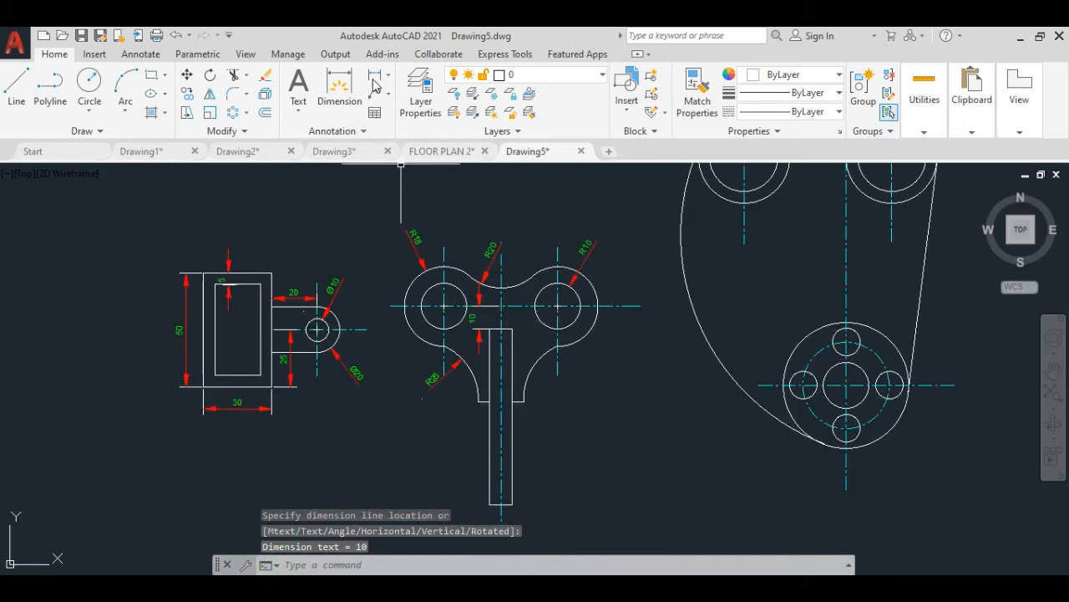
key(Return)
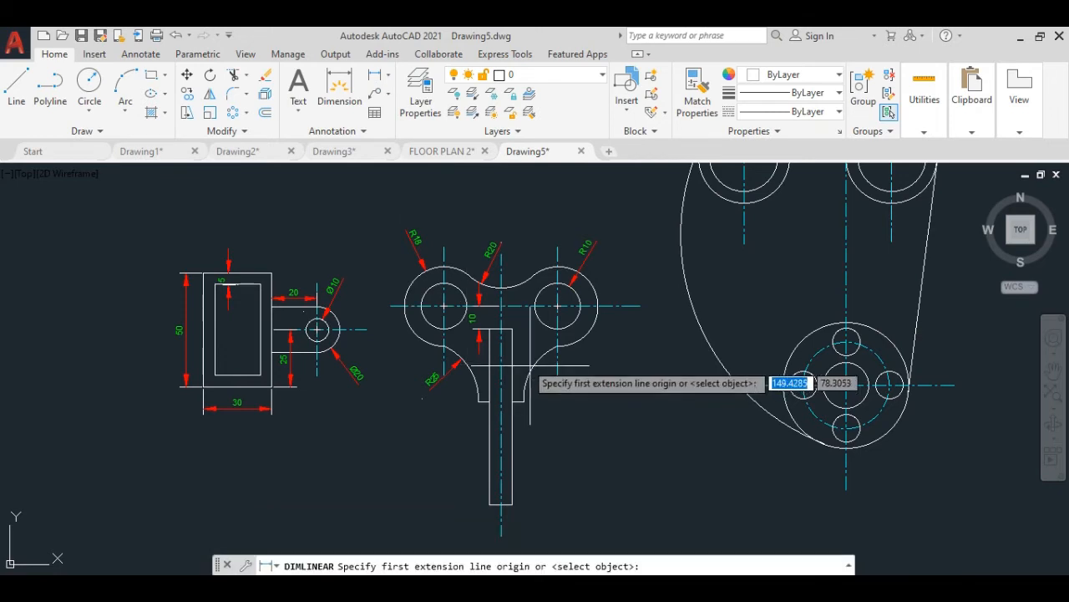
scroll(528, 366, up, 2)
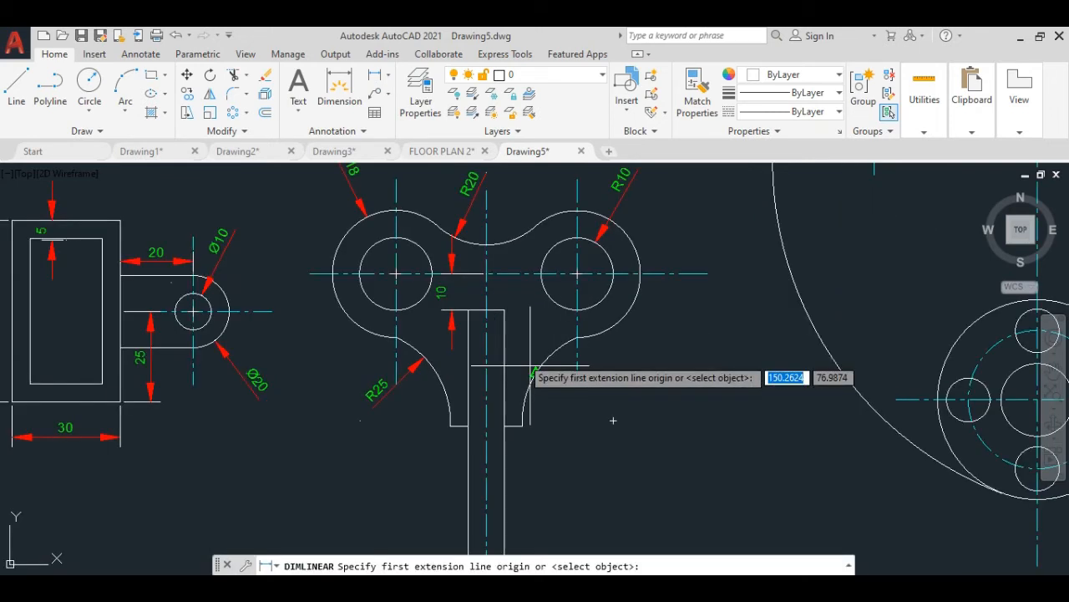
click(504, 310)
scroll(512, 341, down, 4)
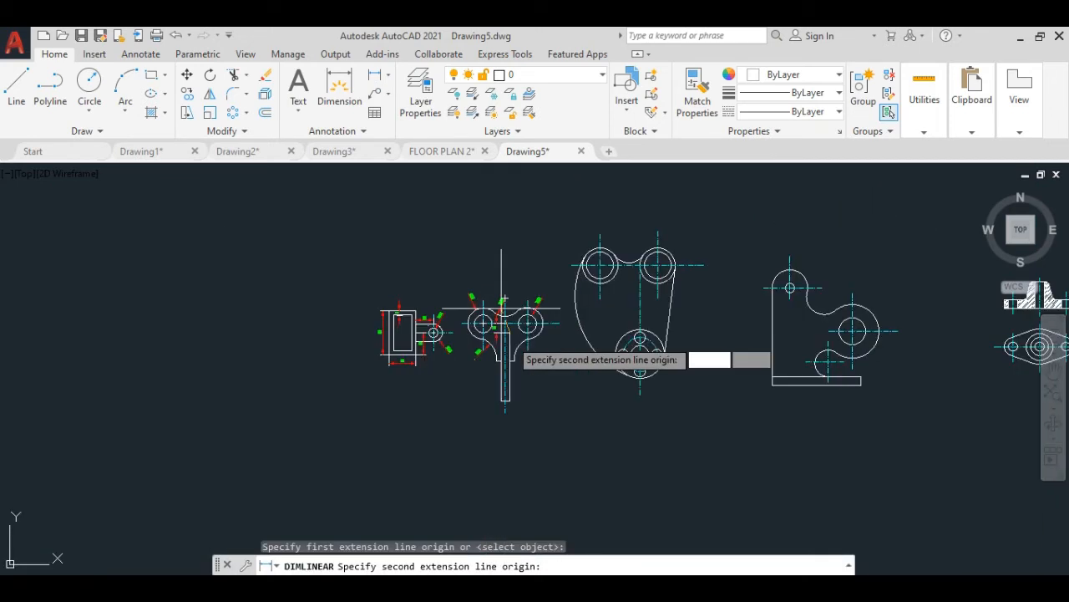
scroll(521, 380, up, 4)
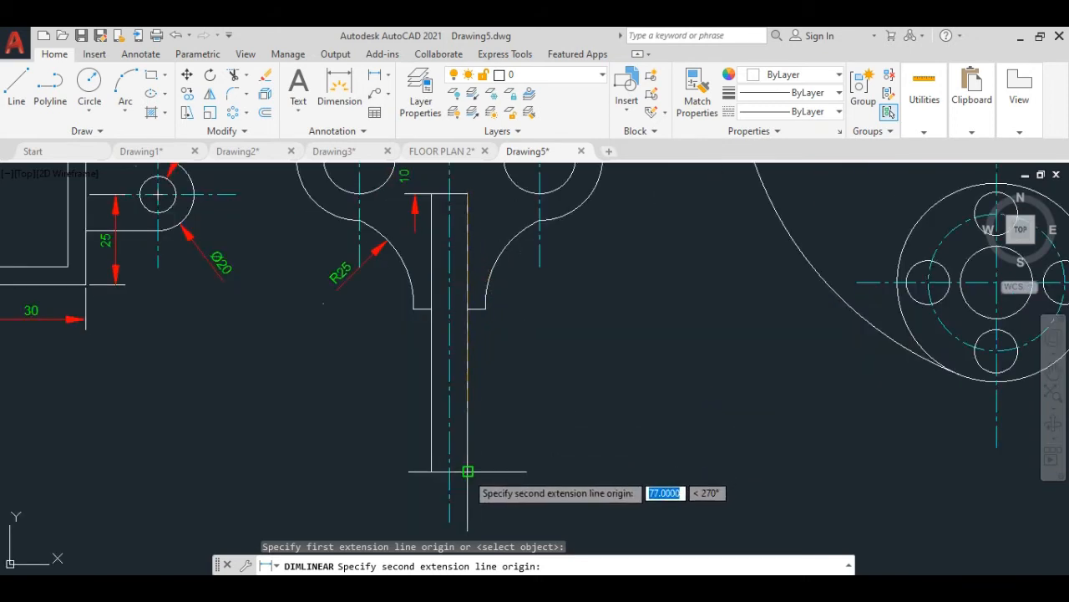
click(467, 470)
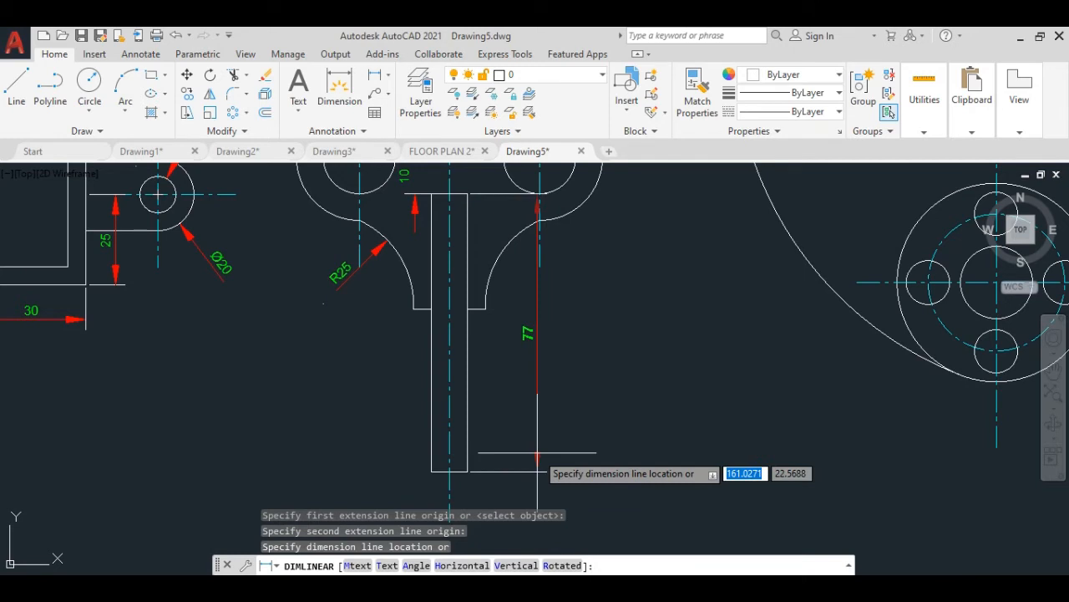
click(619, 440)
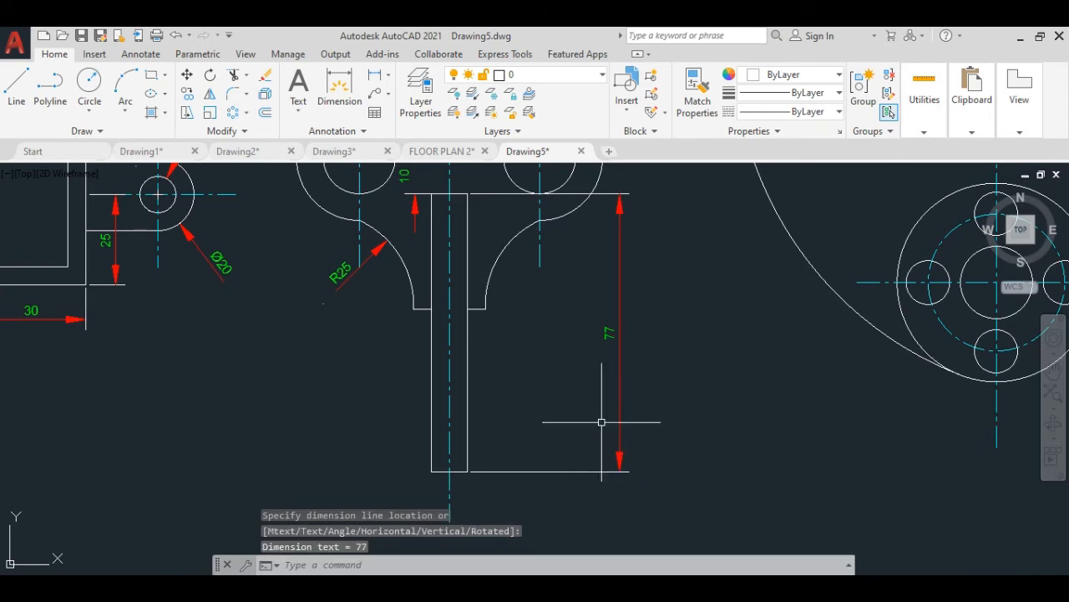
Add a horizontal linear dimension across the stem's width between its two upper corners, placed inside the part below the stem's top edge.
scroll(580, 408, down, 3)
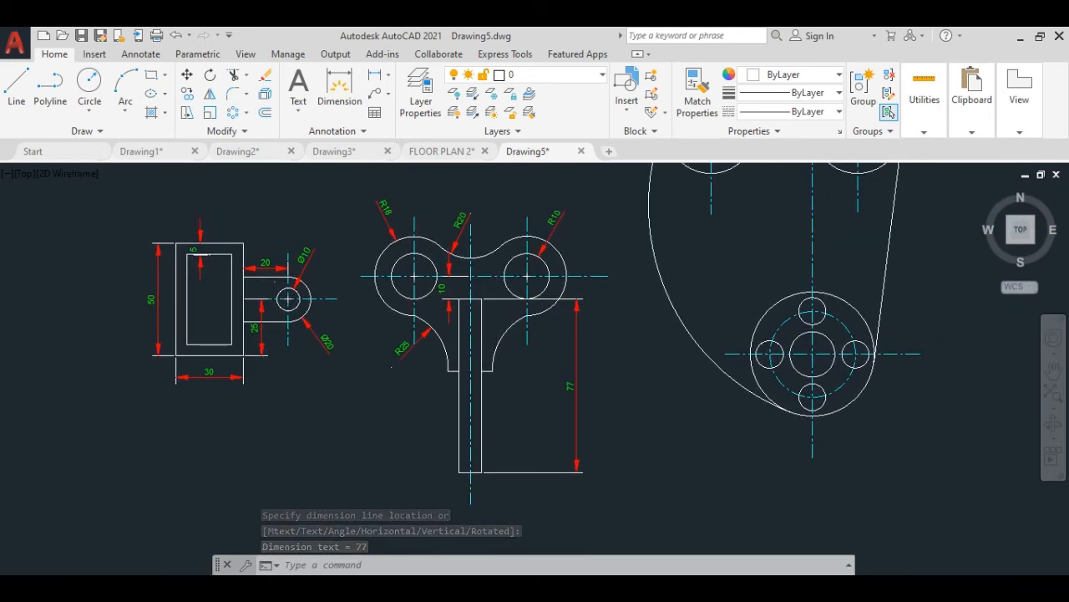
scroll(498, 316, up, 3)
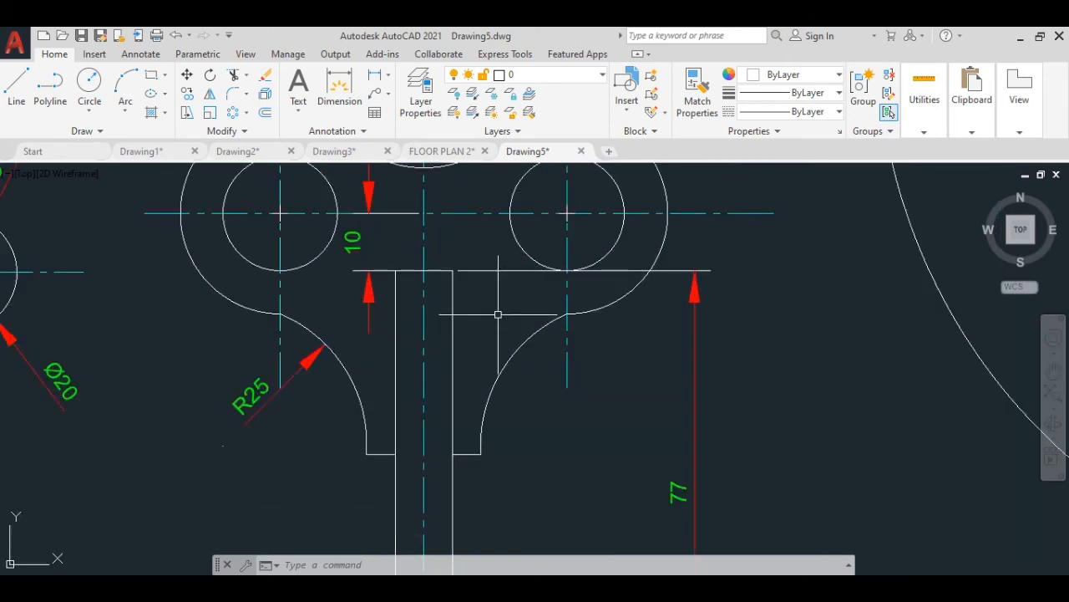
click(376, 75)
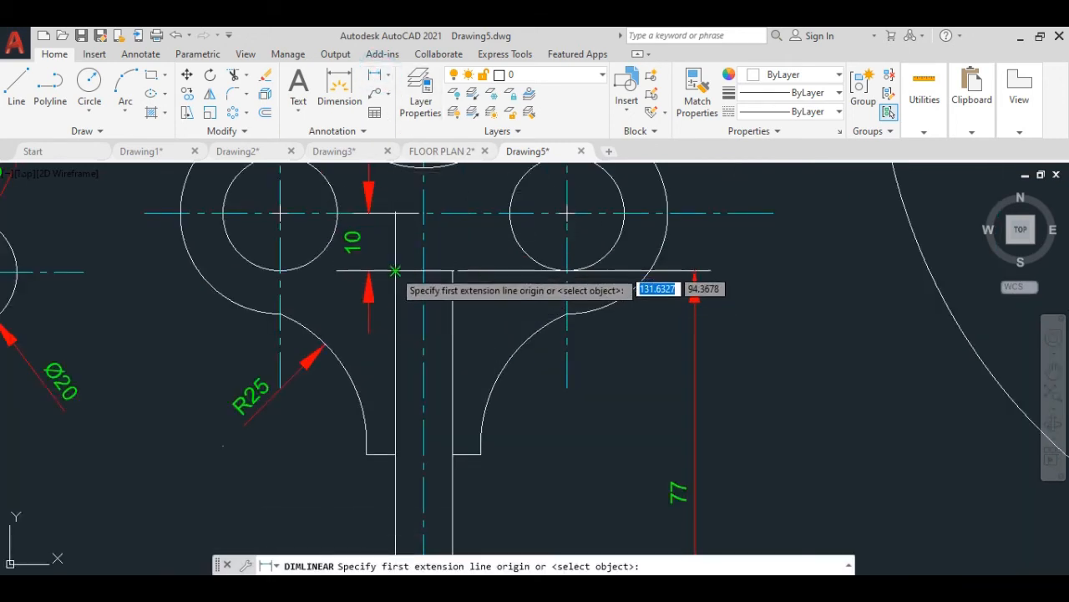
click(395, 271)
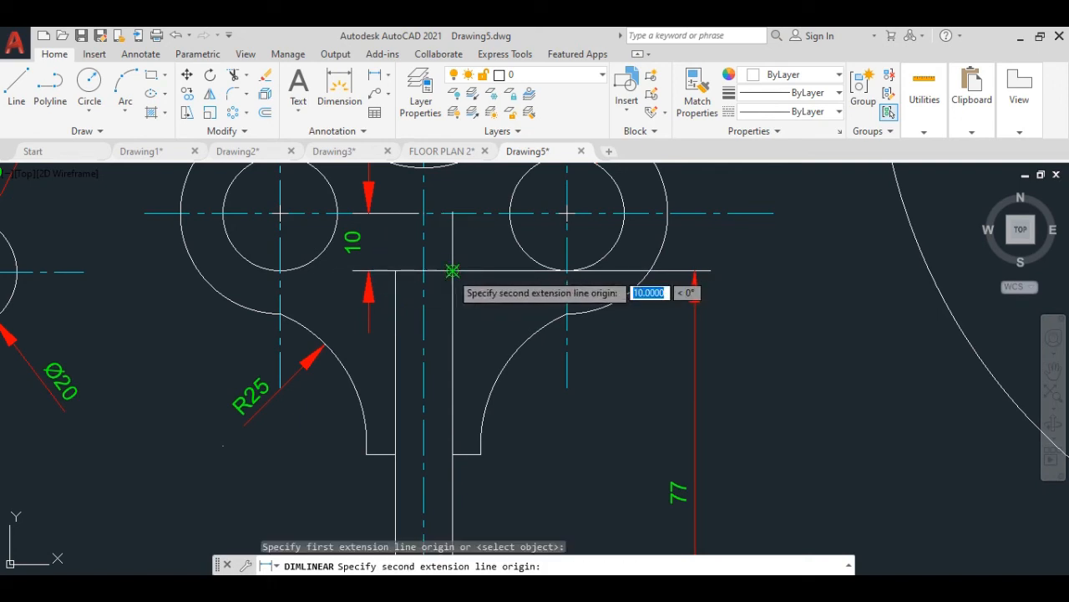
click(452, 270)
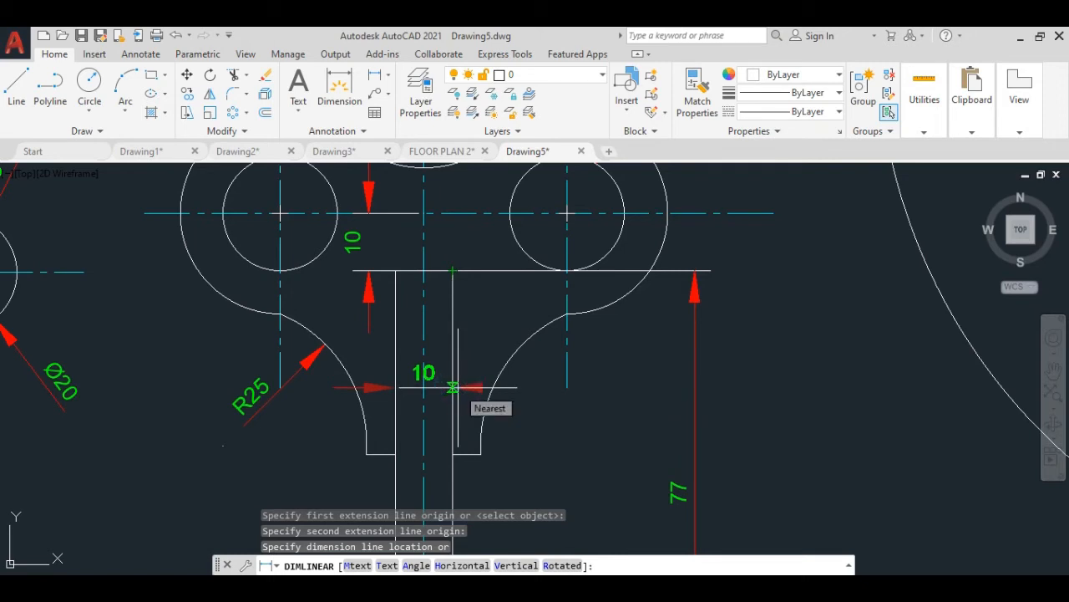
click(452, 386)
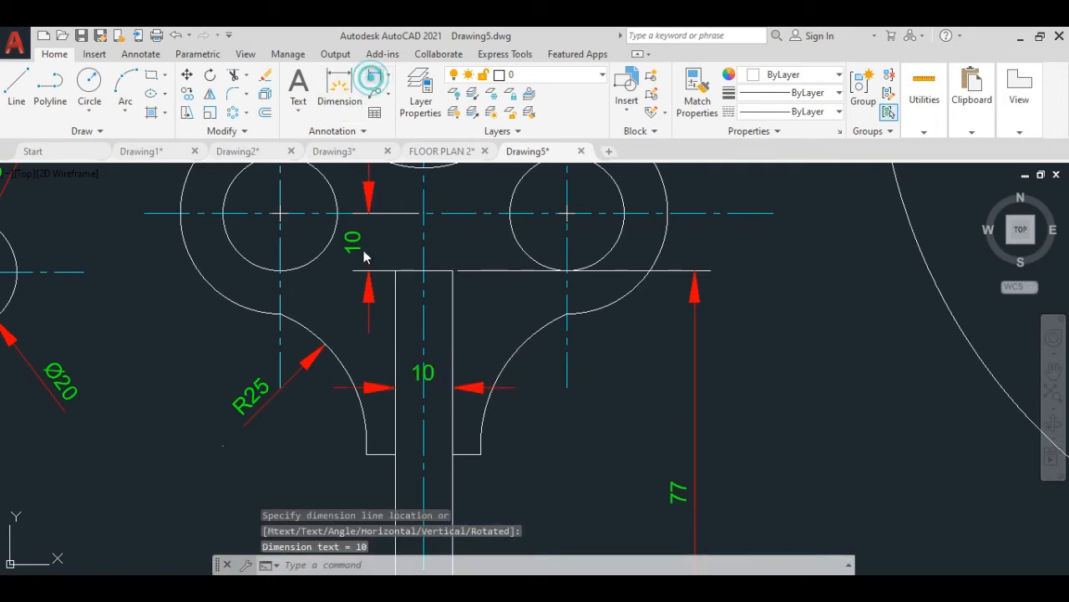
Add a horizontal linear dimension between the outer lower corners of the two shoulders beside the stem, placed just below the shoulders.
key(Return)
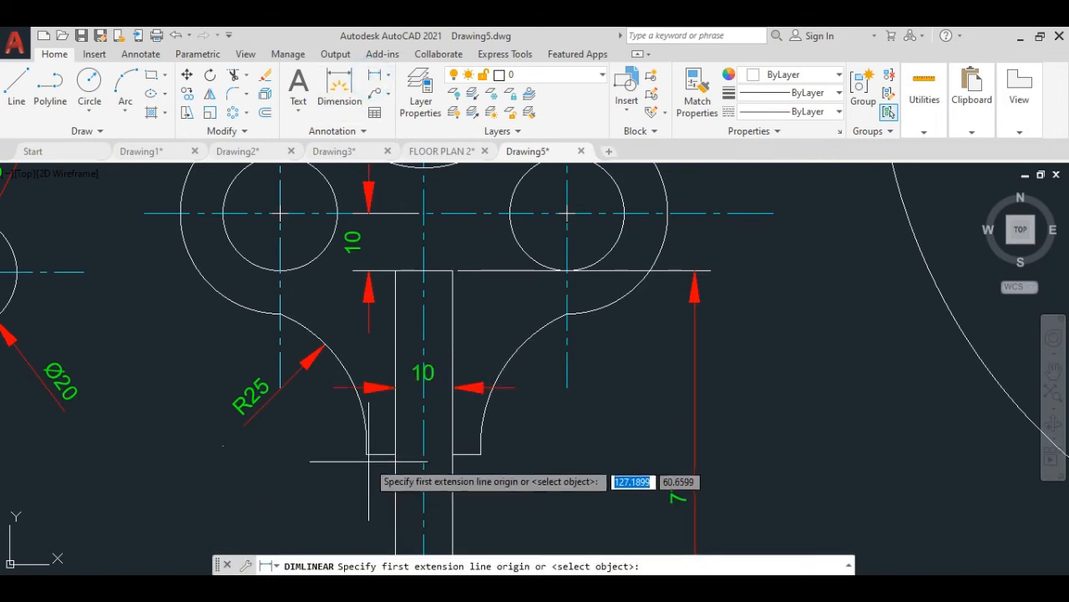
click(366, 454)
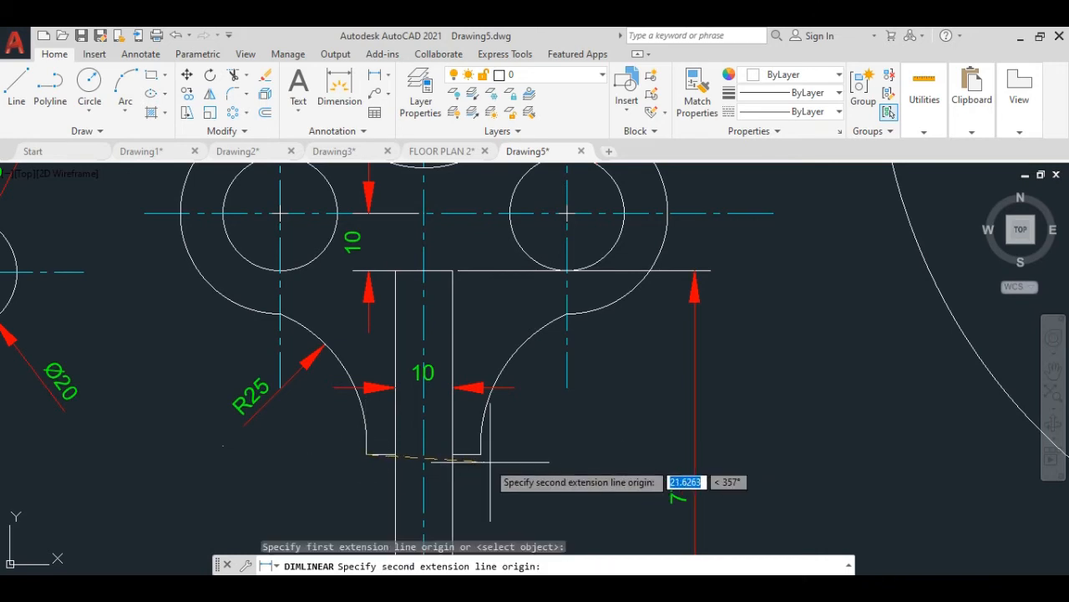
click(481, 454)
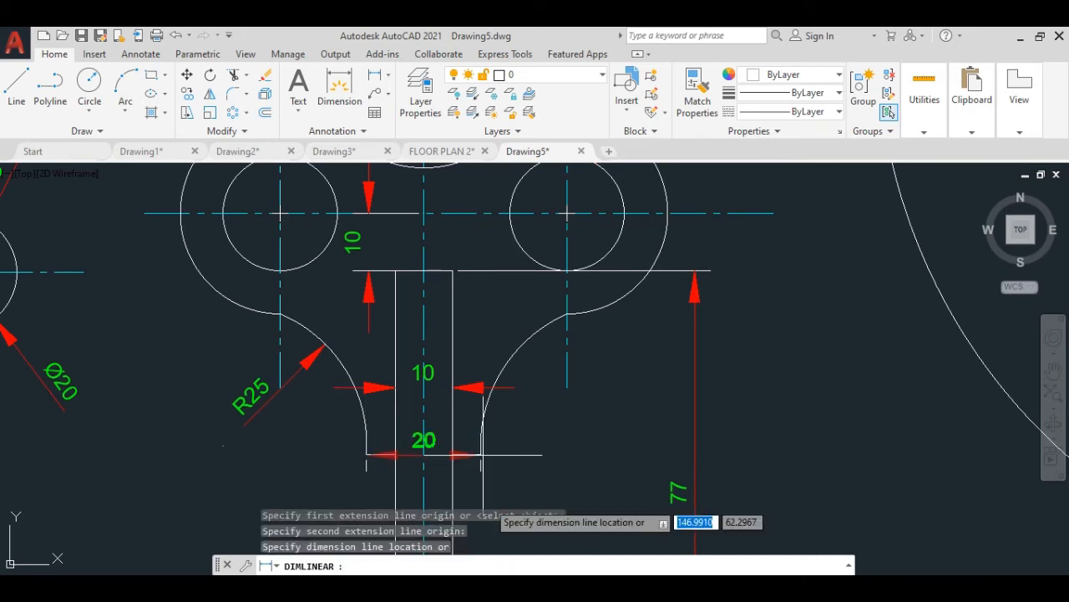
middle_drag(556, 419, 537, 342)
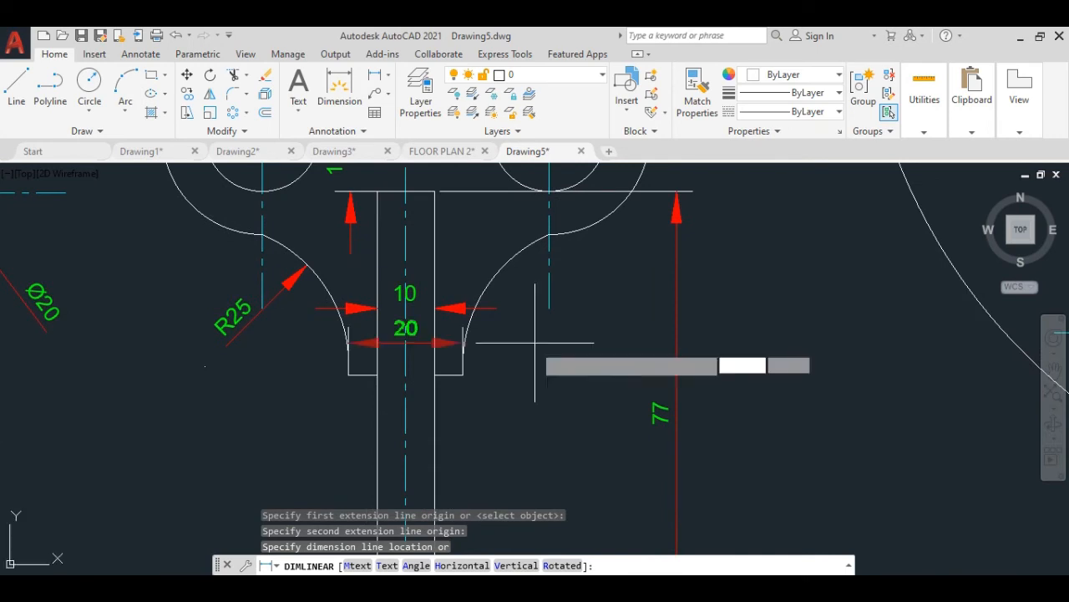
click(508, 435)
scroll(504, 395, down, 4)
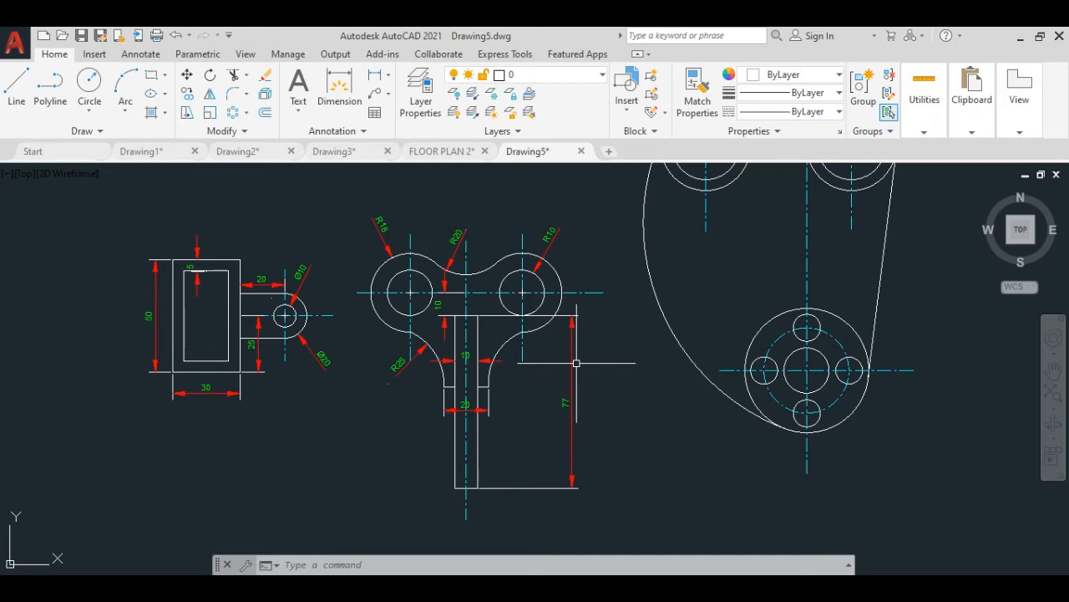
scroll(561, 332, up, 2)
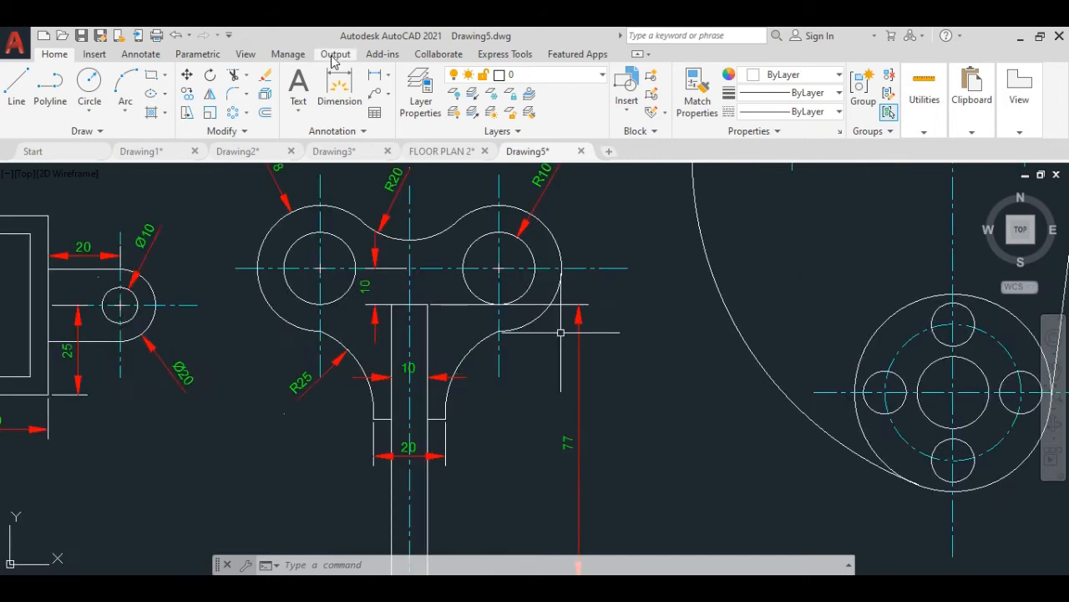
click(376, 76)
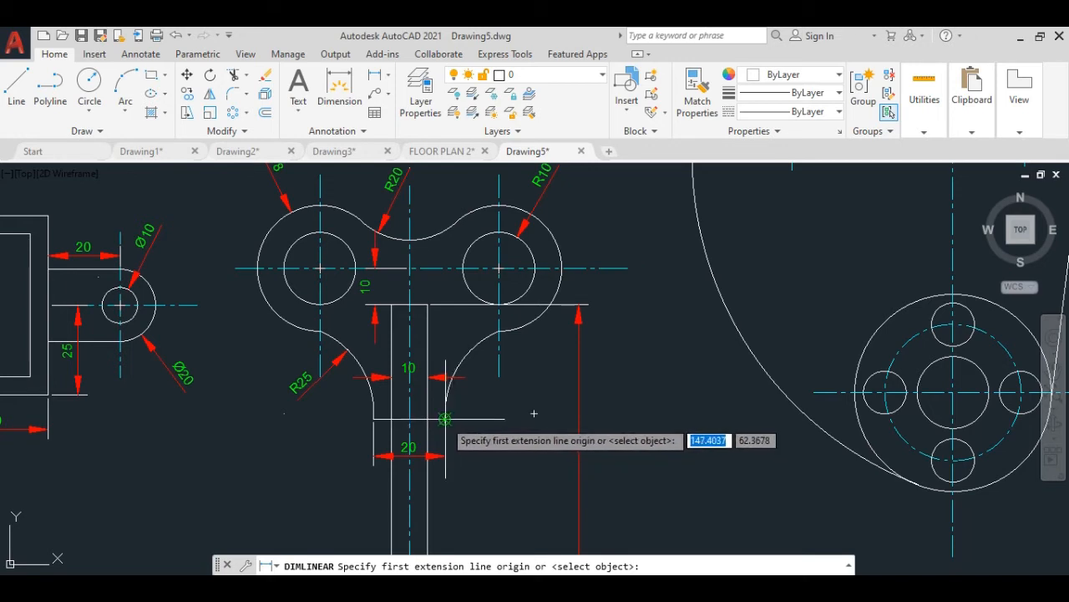
click(446, 418)
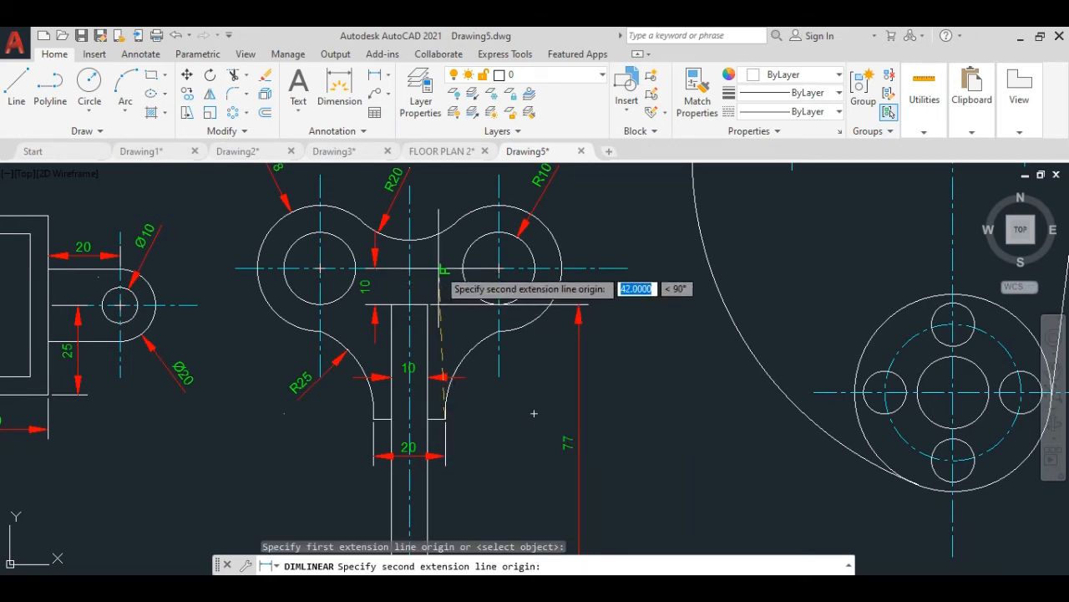
click(440, 269)
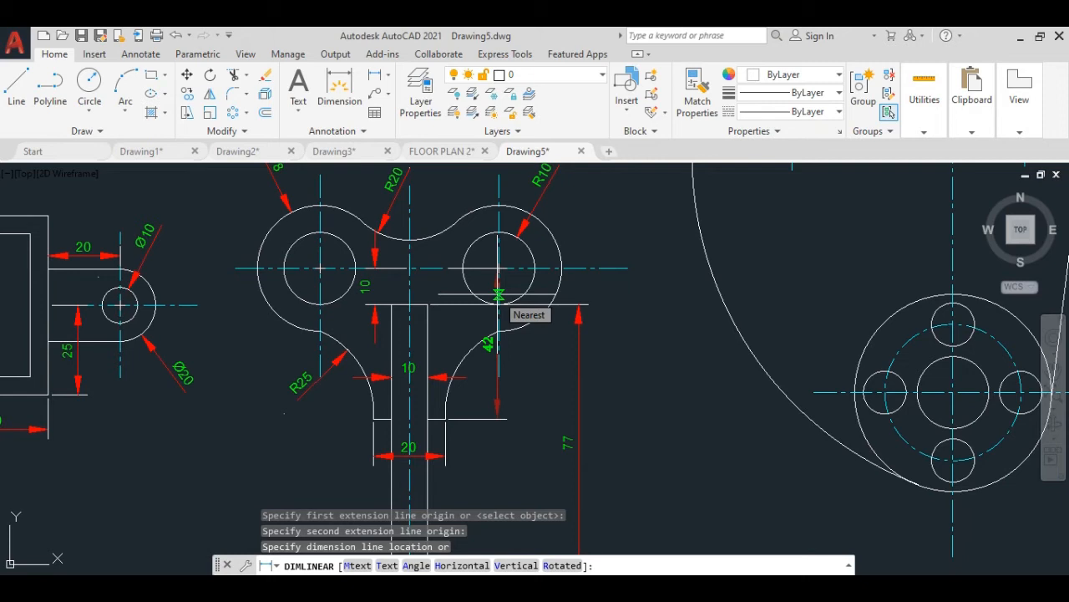
key(Escape)
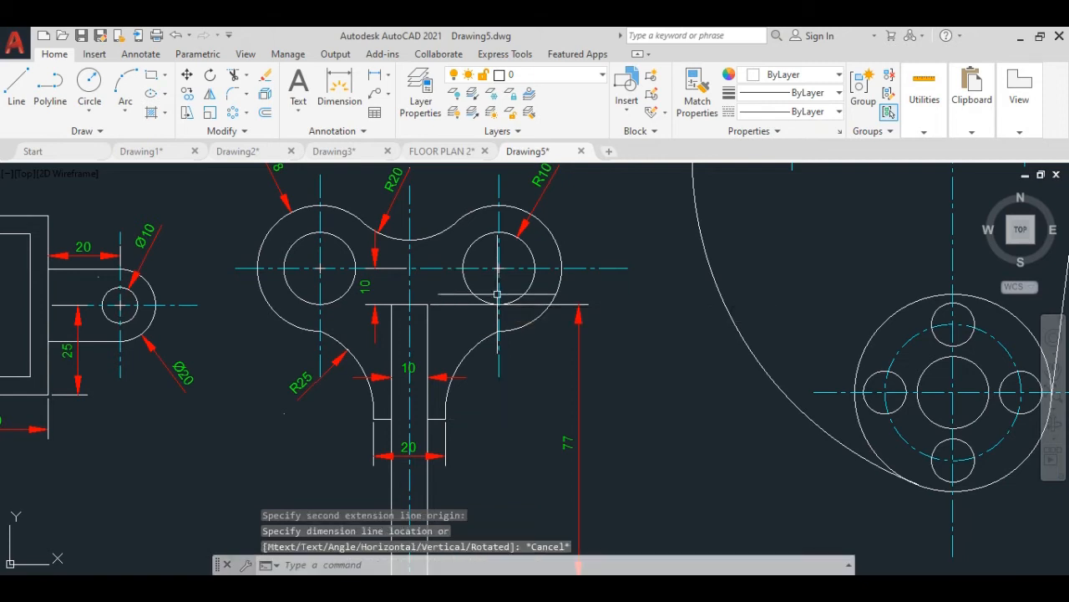
Add a vertical linear dimension from the right shoulder's outer lower corner up to the stem's top level, placed between the part and the 77 dimension.
click(374, 75)
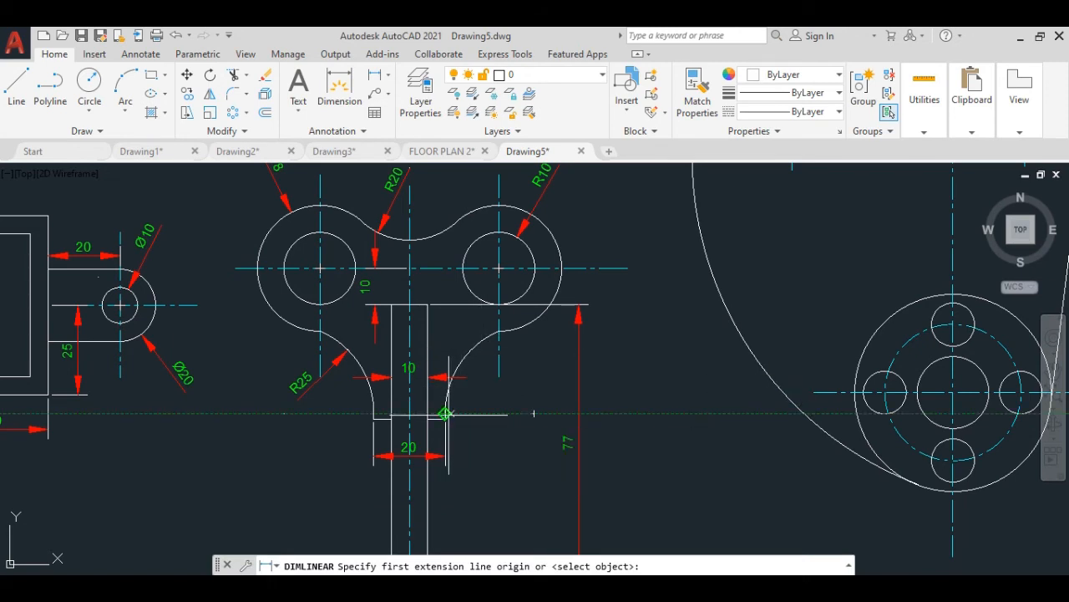
scroll(443, 406, up, 2)
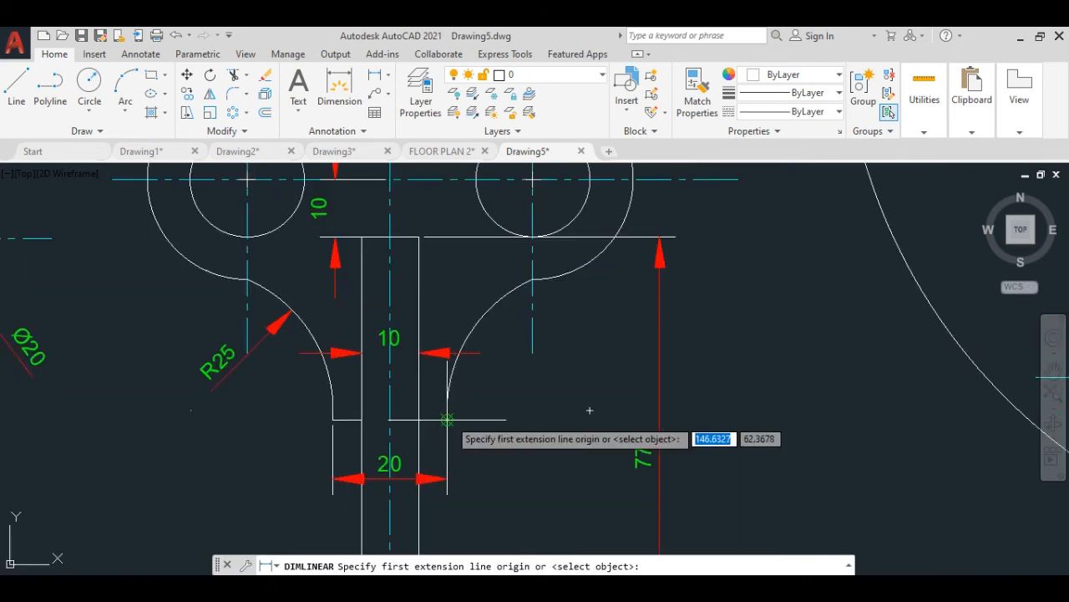
click(447, 419)
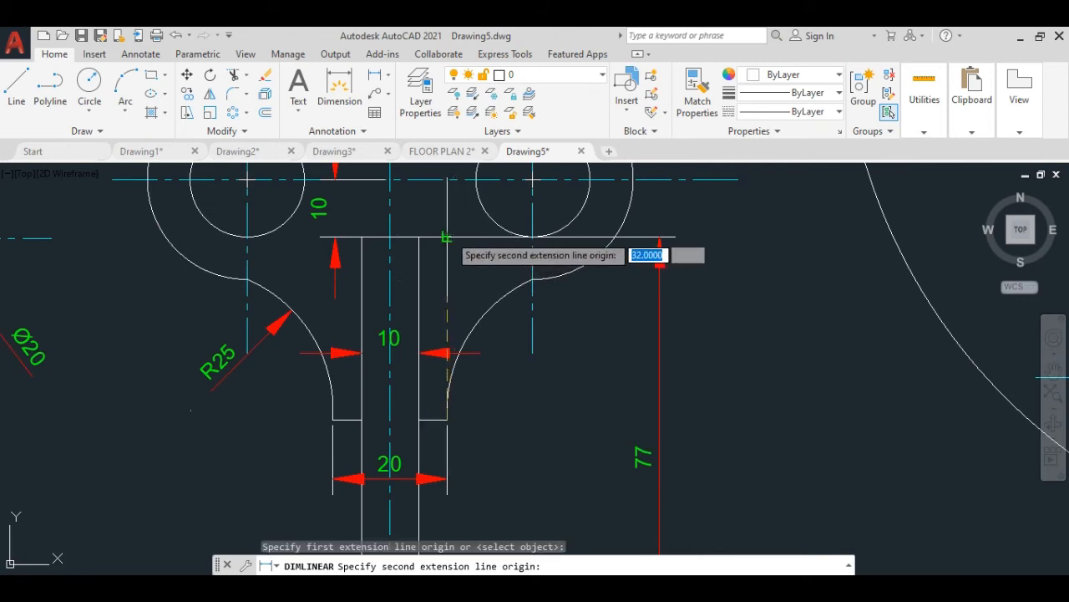
click(447, 237)
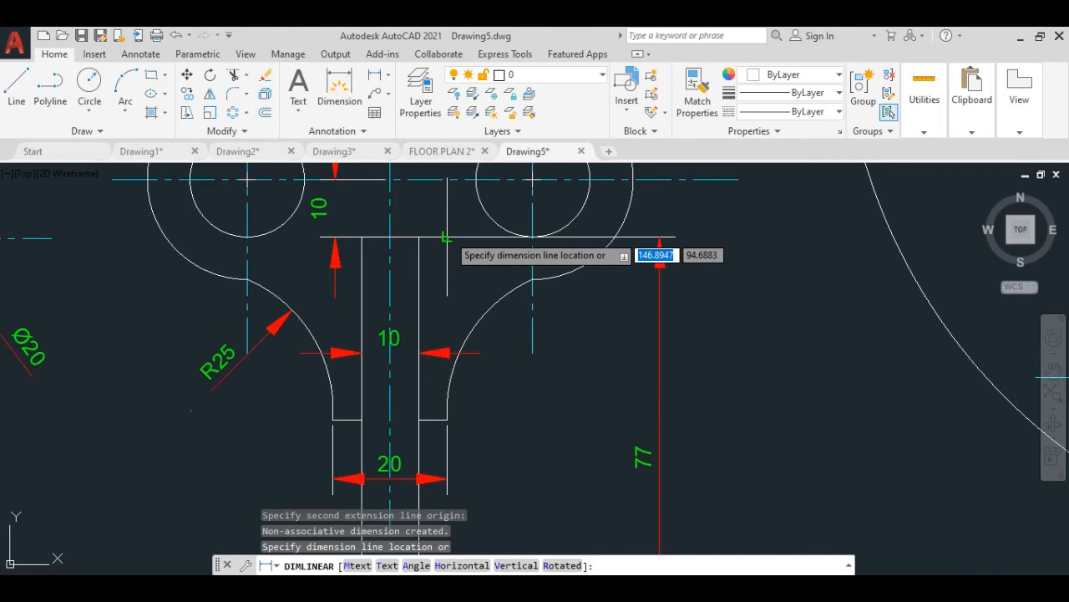
click(607, 291)
scroll(607, 294, down, 2)
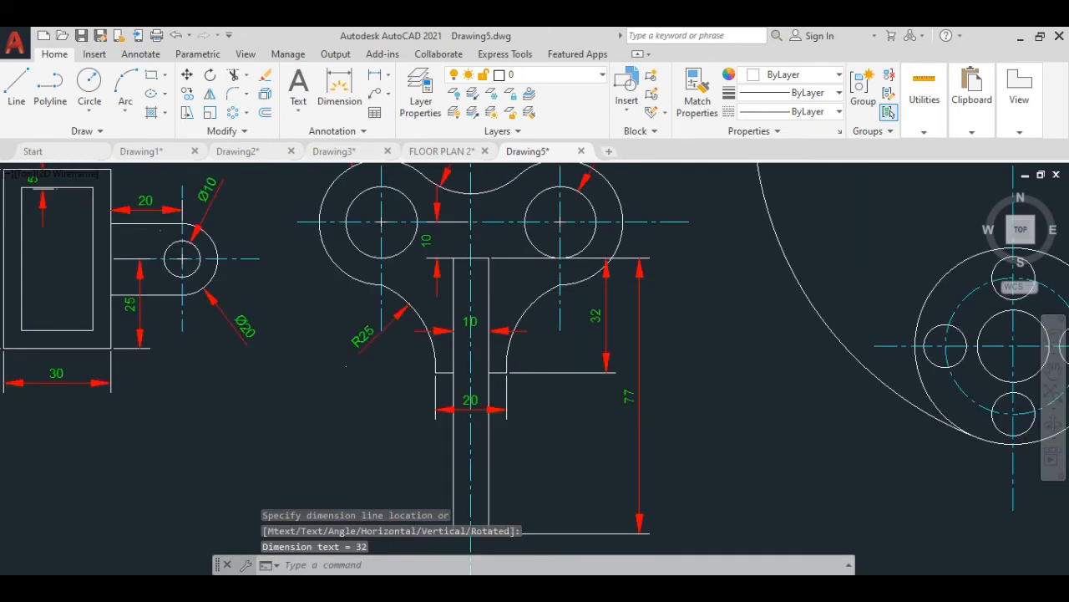
Add a radius dimension to the outer circle of the third part's upper-left boss, placed above and to the left of it.
scroll(609, 293, down, 4)
middle_drag(679, 308, 558, 400)
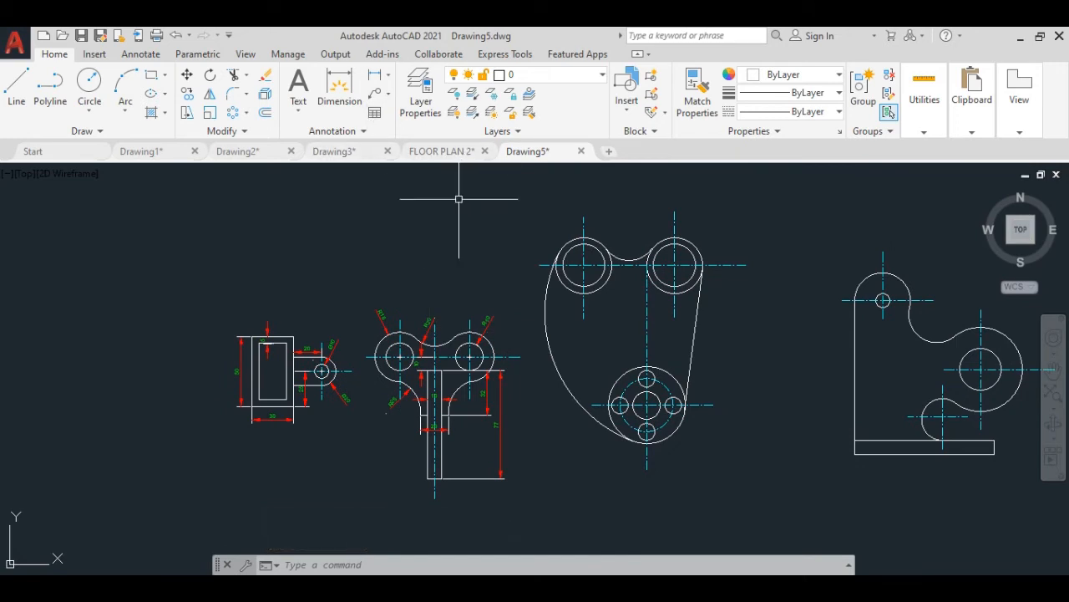
click(391, 76)
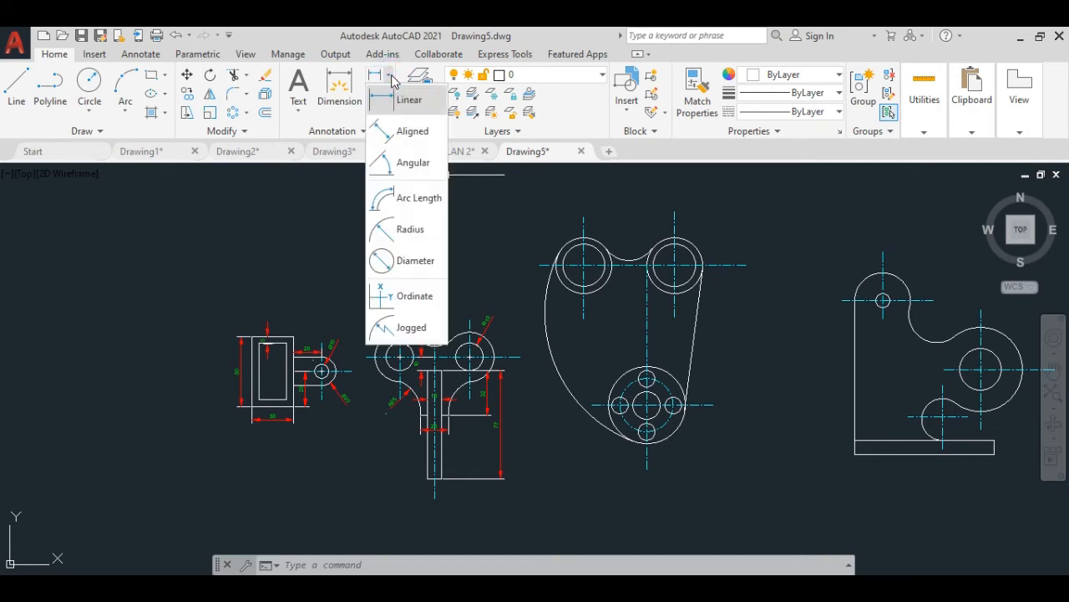
click(424, 235)
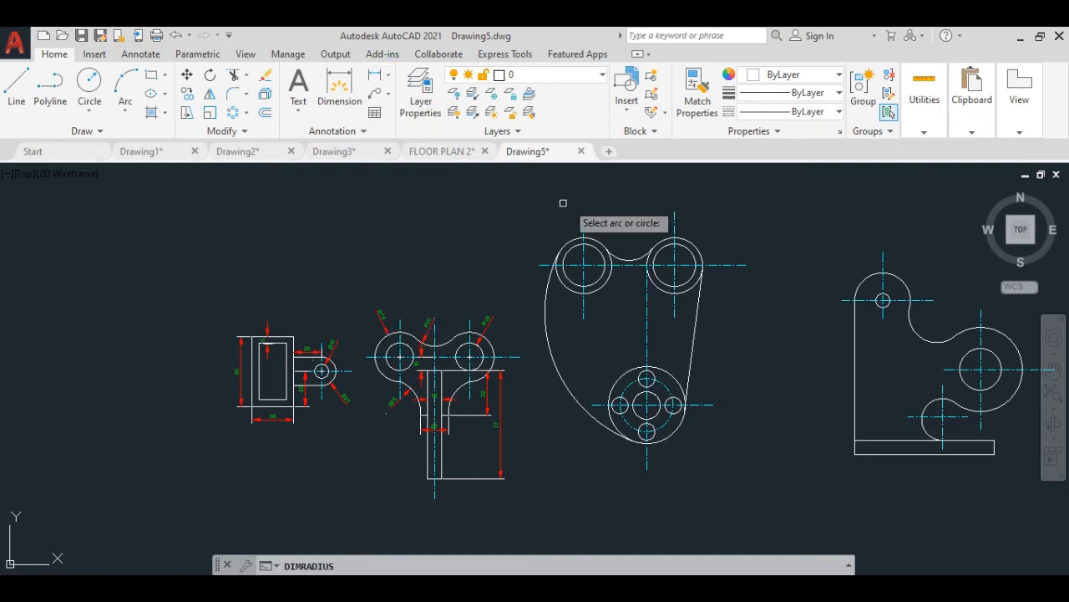
scroll(567, 224, up, 4)
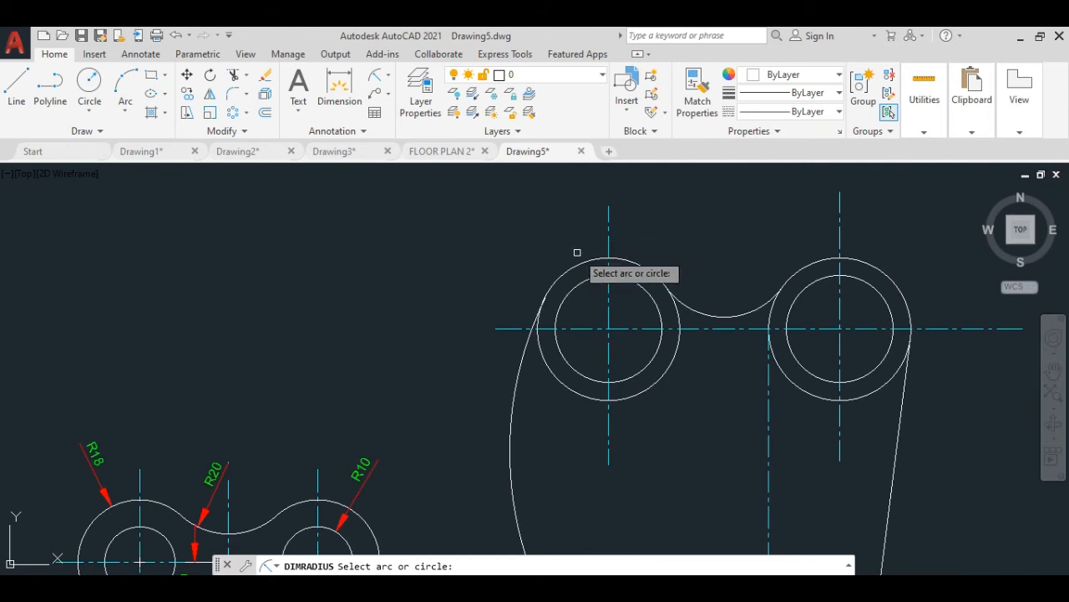
click(581, 262)
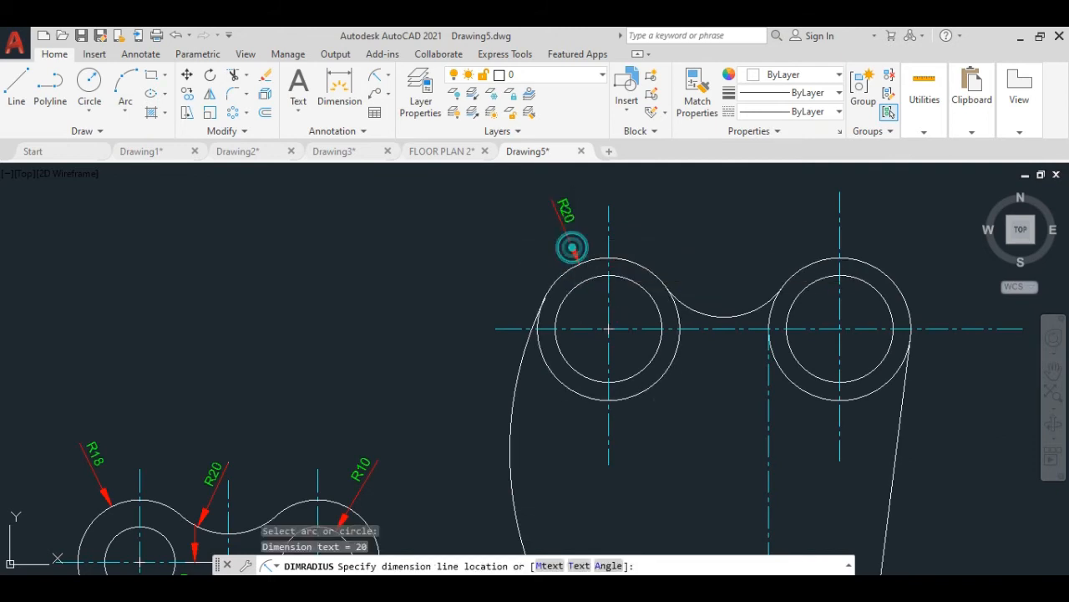
click(568, 235)
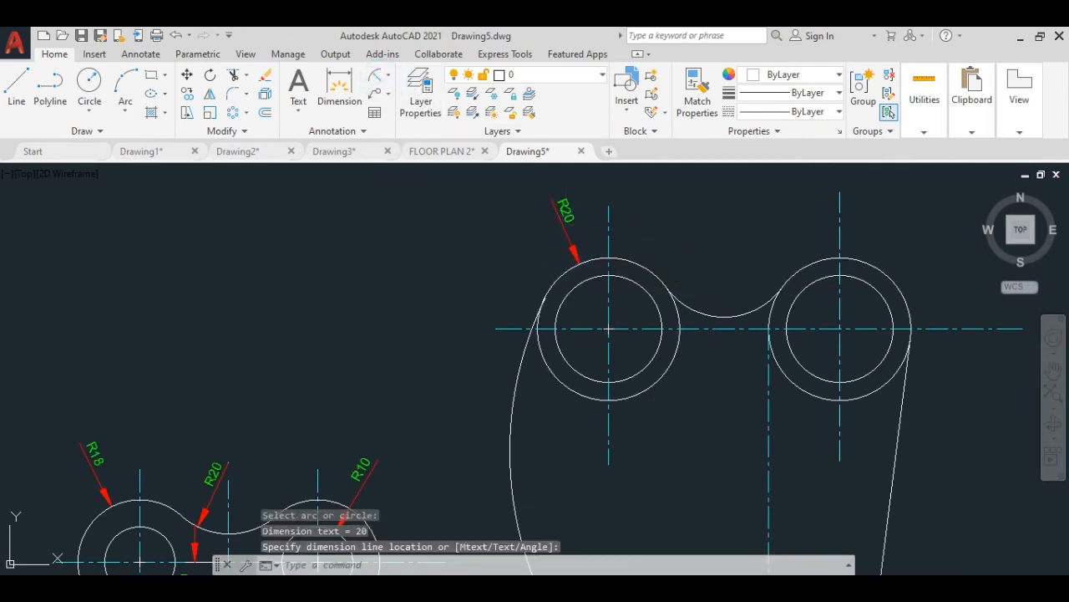
Add radius dimensions to the upper-right boss's inner circle, placed above right, and to the concave arc between the two bosses, placed above it.
click(376, 79)
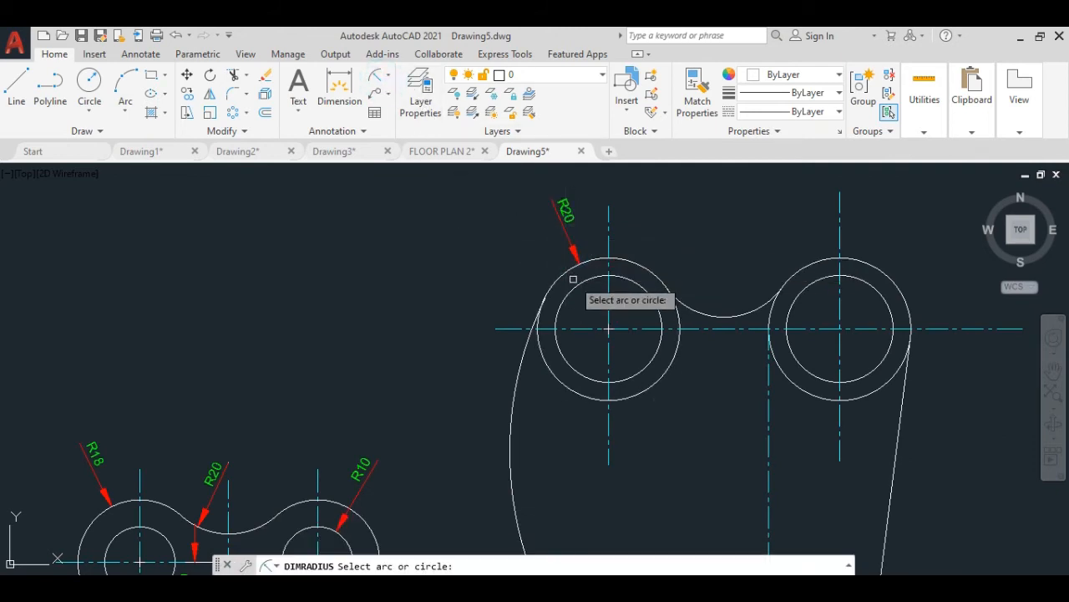
click(813, 283)
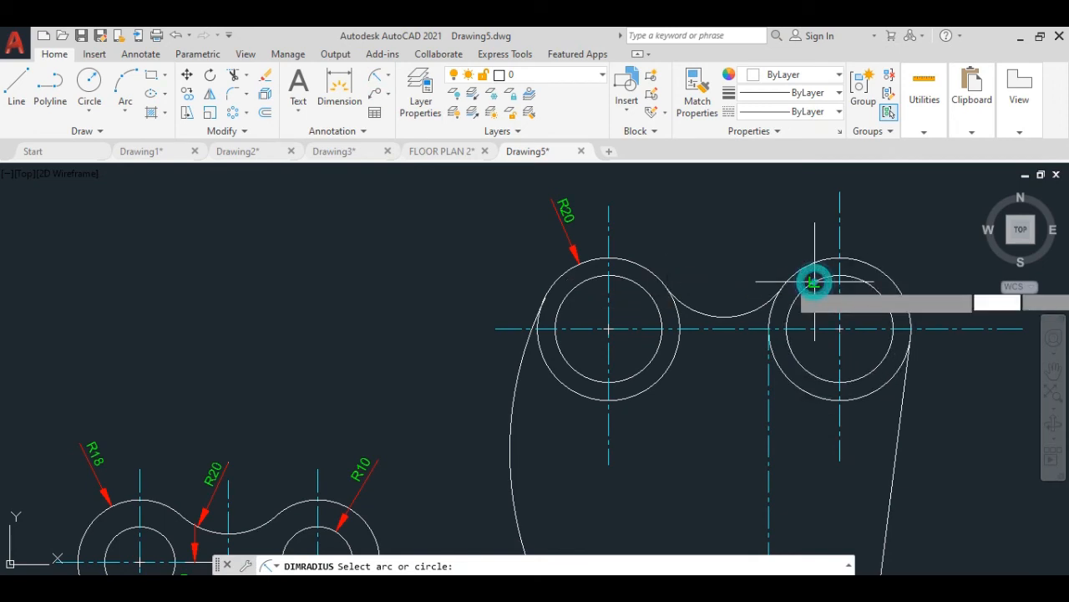
click(894, 205)
click(375, 82)
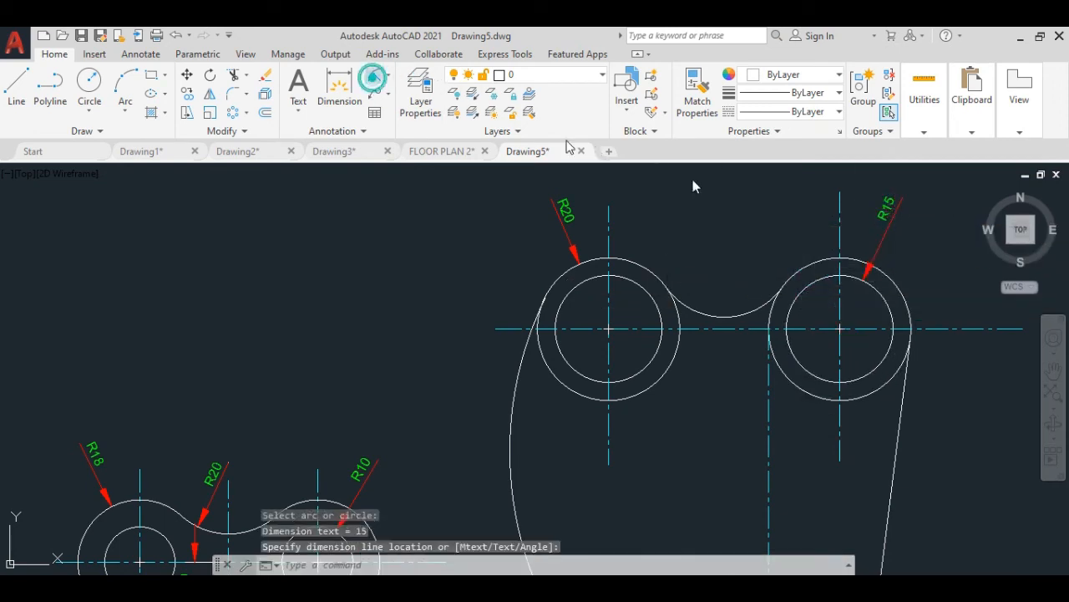
click(726, 315)
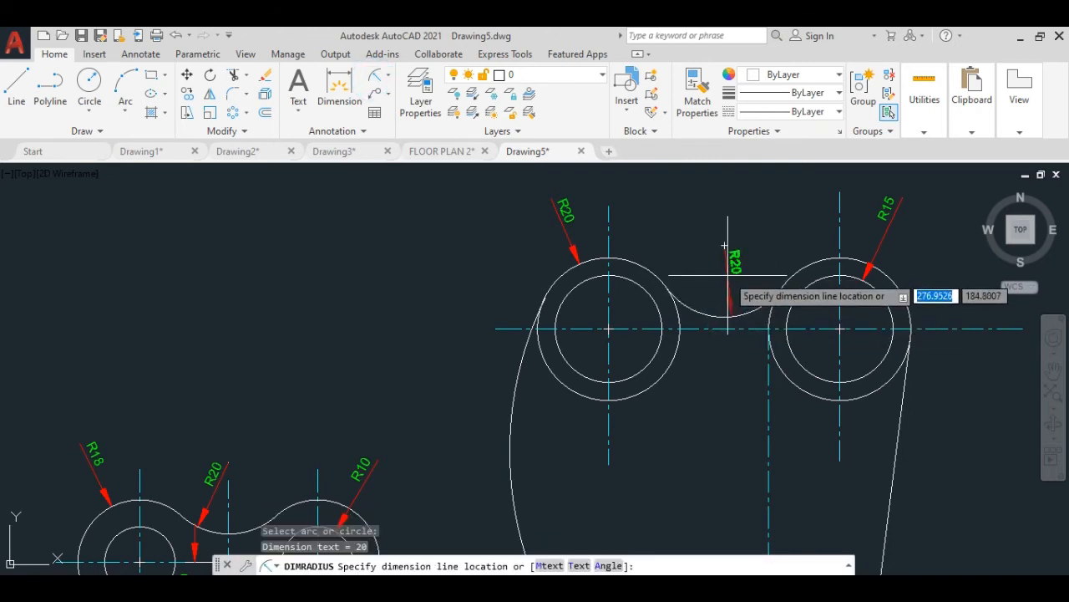
click(724, 244)
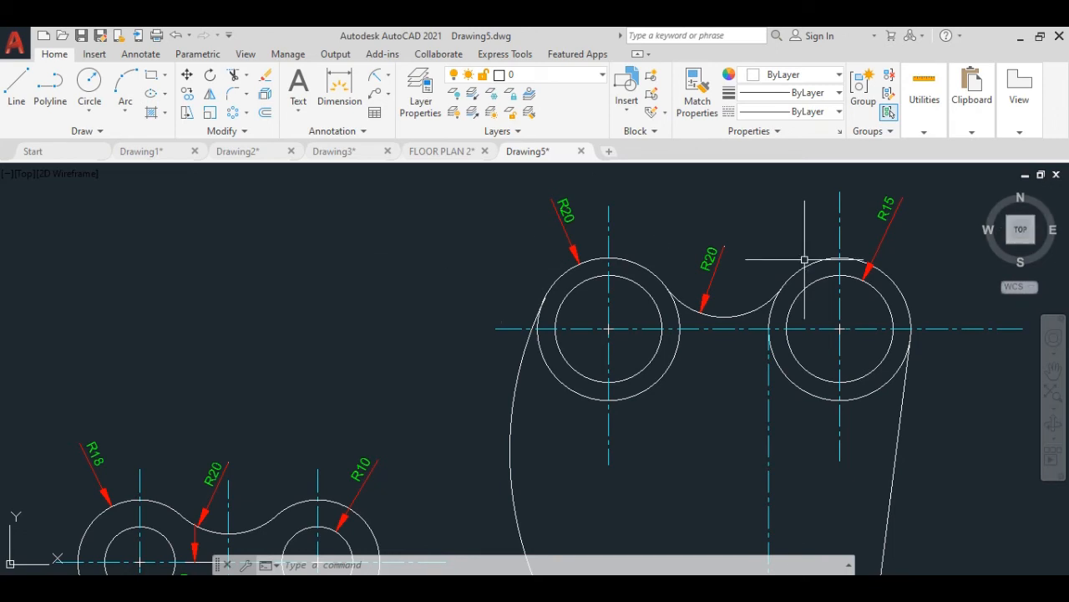
Add a radius dimension to the large arc forming the third part's left side, placed outside the part.
scroll(457, 246, down, 2)
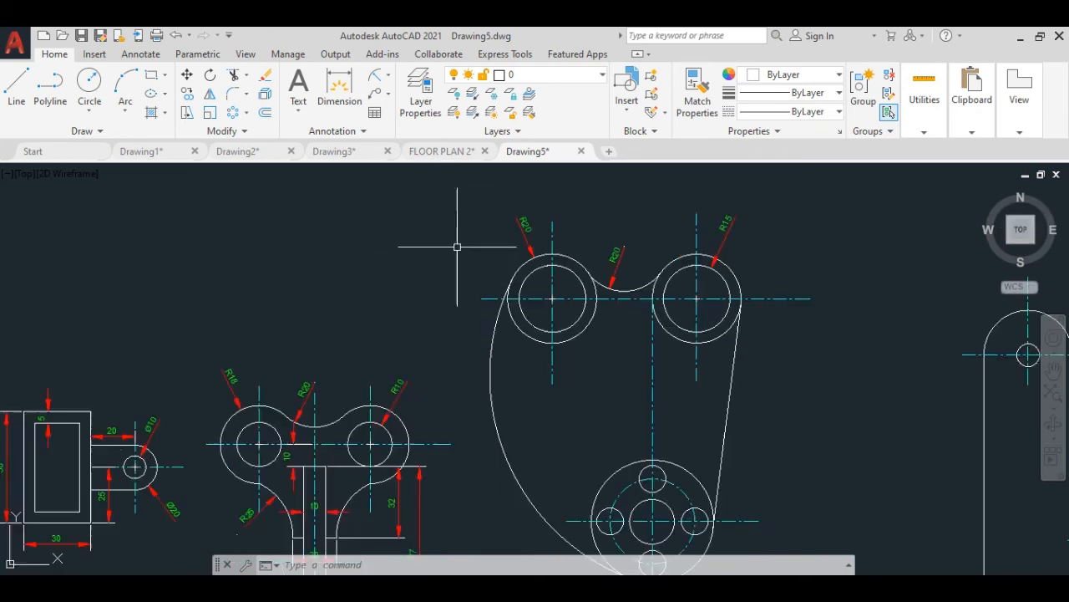
click(376, 75)
click(490, 363)
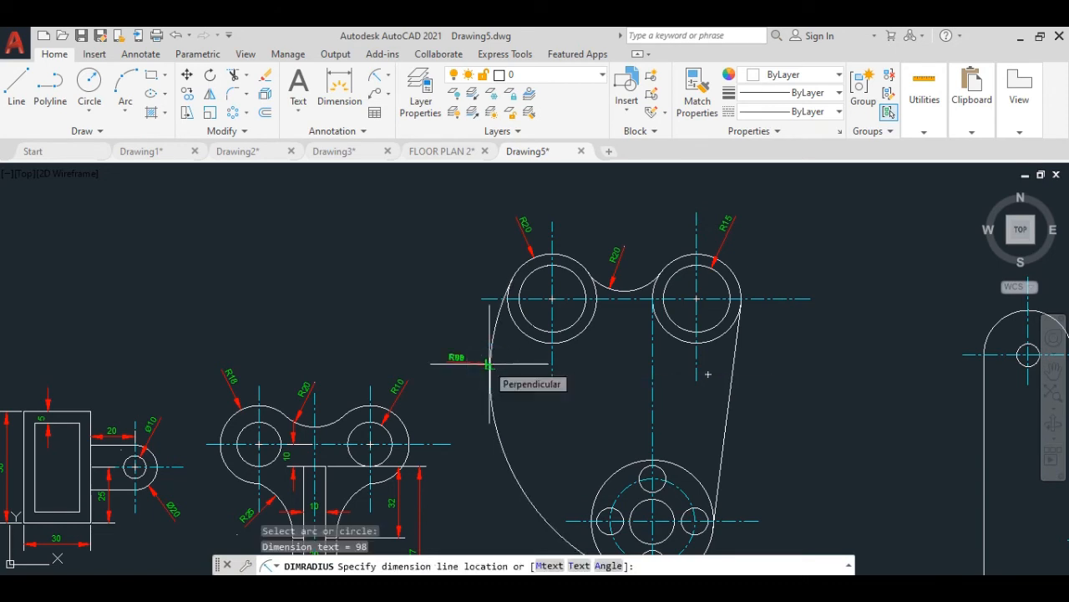
scroll(481, 357, up, 5)
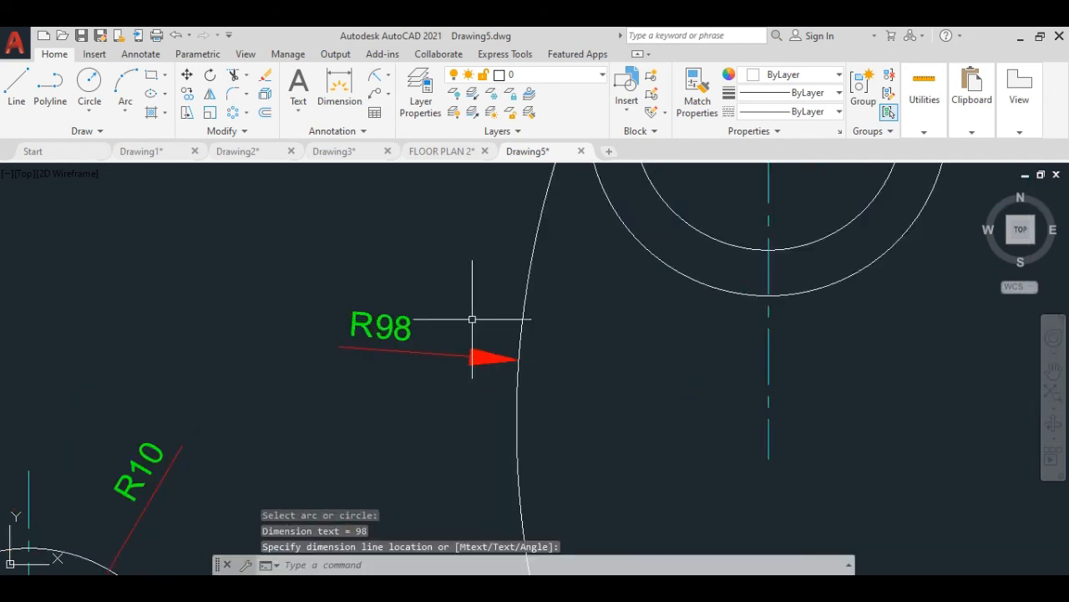
Add a radius dimension to the outer circle of the third part's lower hub, placed outside the part to its lower left.
scroll(472, 318, down, 4)
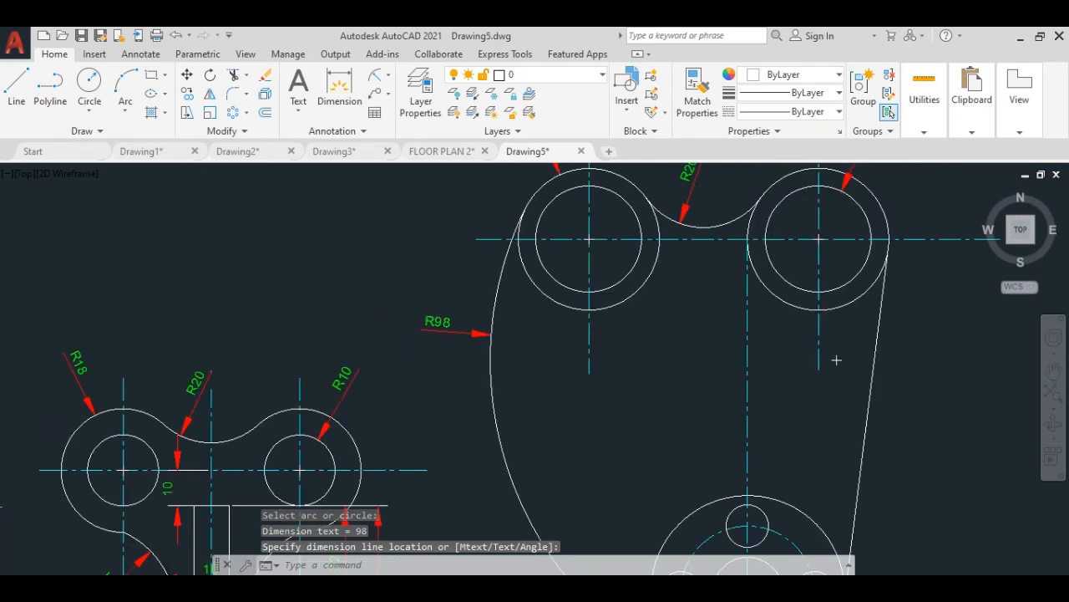
scroll(473, 318, down, 2)
middle_drag(586, 379, 572, 357)
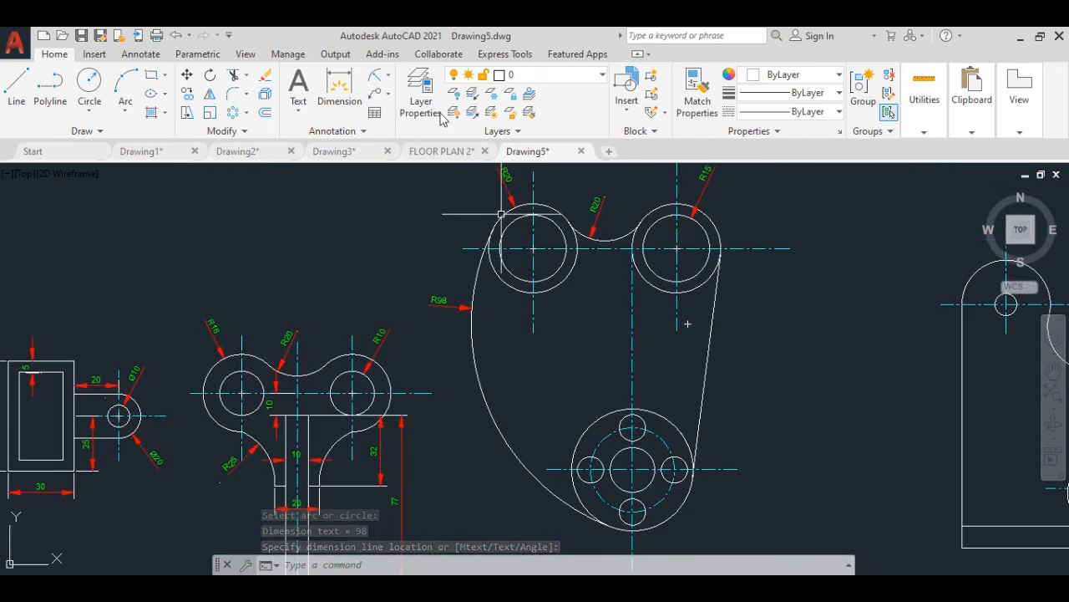
click(381, 78)
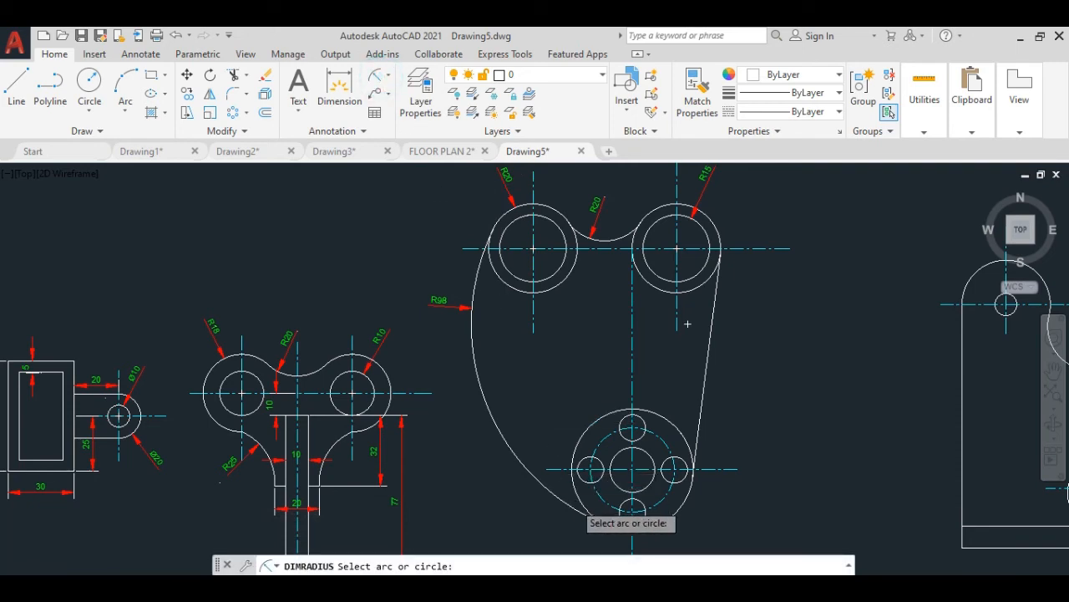
scroll(575, 502, up, 4)
middle_drag(575, 494, 546, 403)
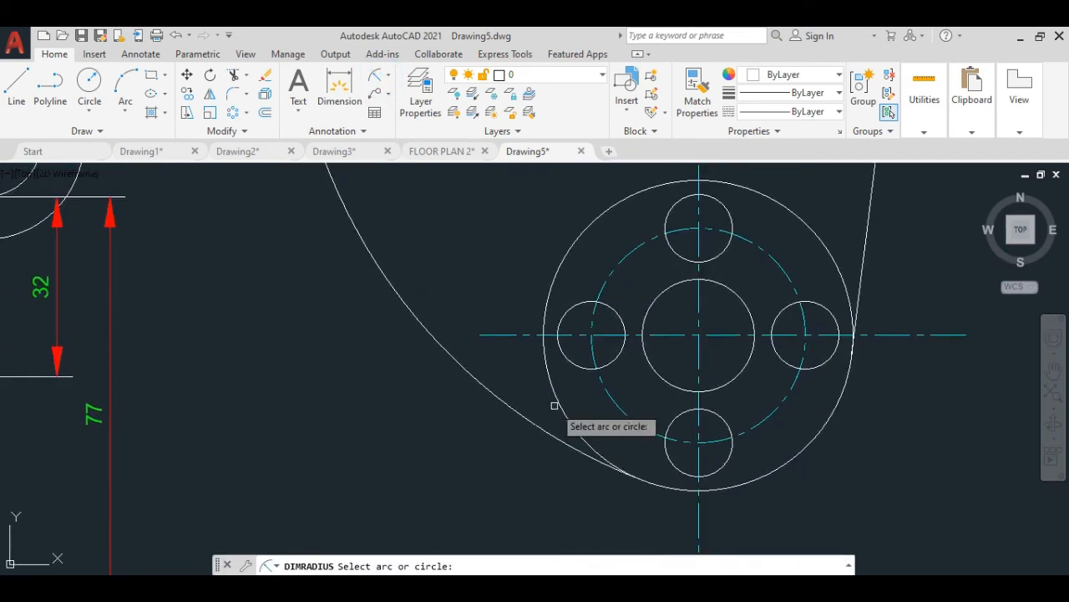
click(558, 407)
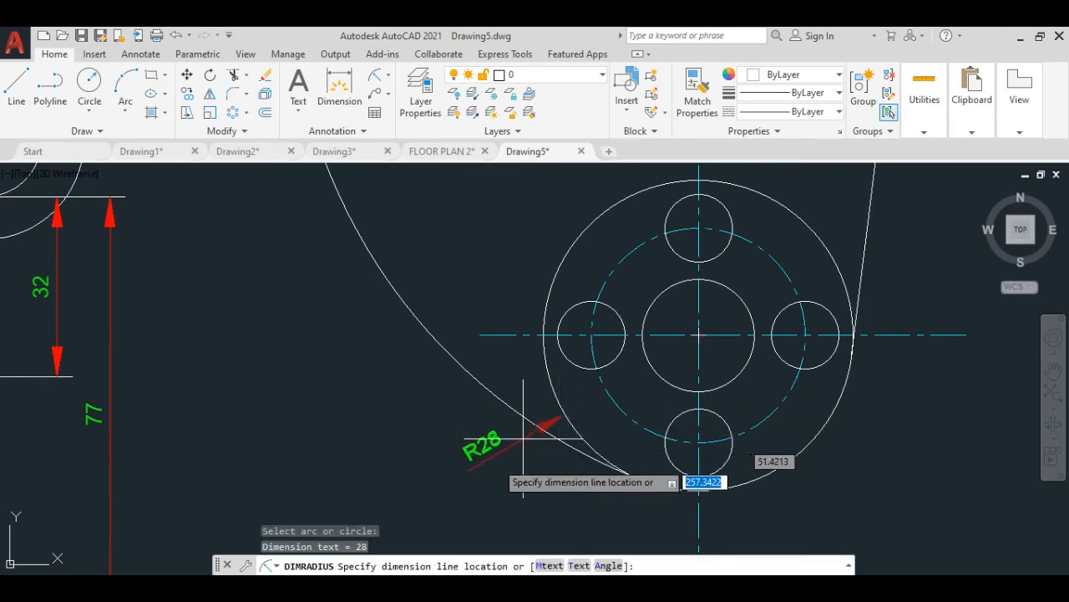
click(456, 477)
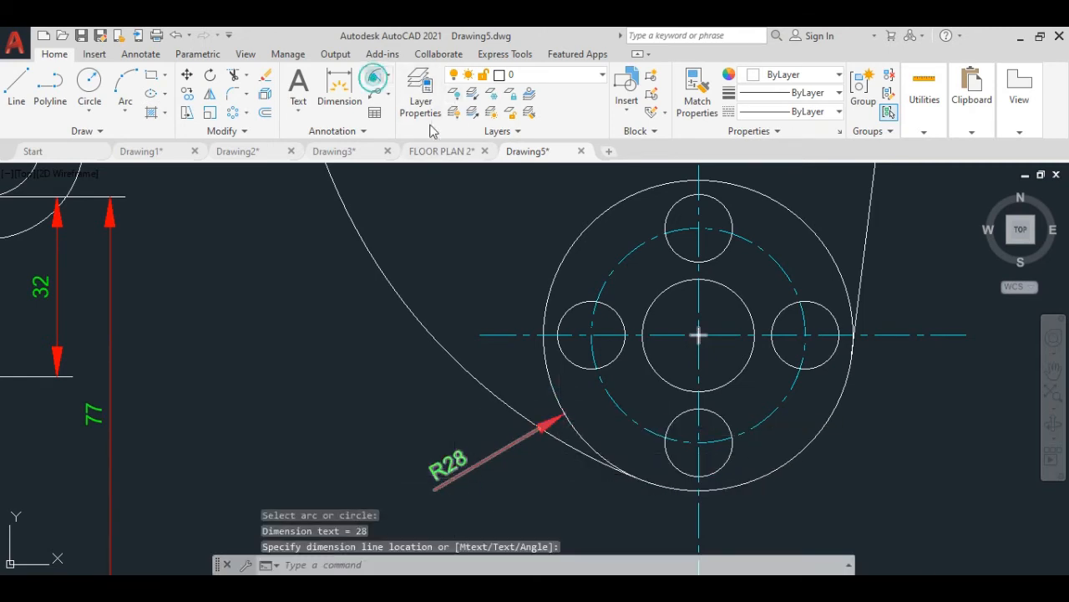
Add radius dimensions to the lower hub's dashed bolt circle, placed outside to the lower left, and to its central hole, placed inside it.
key(Return)
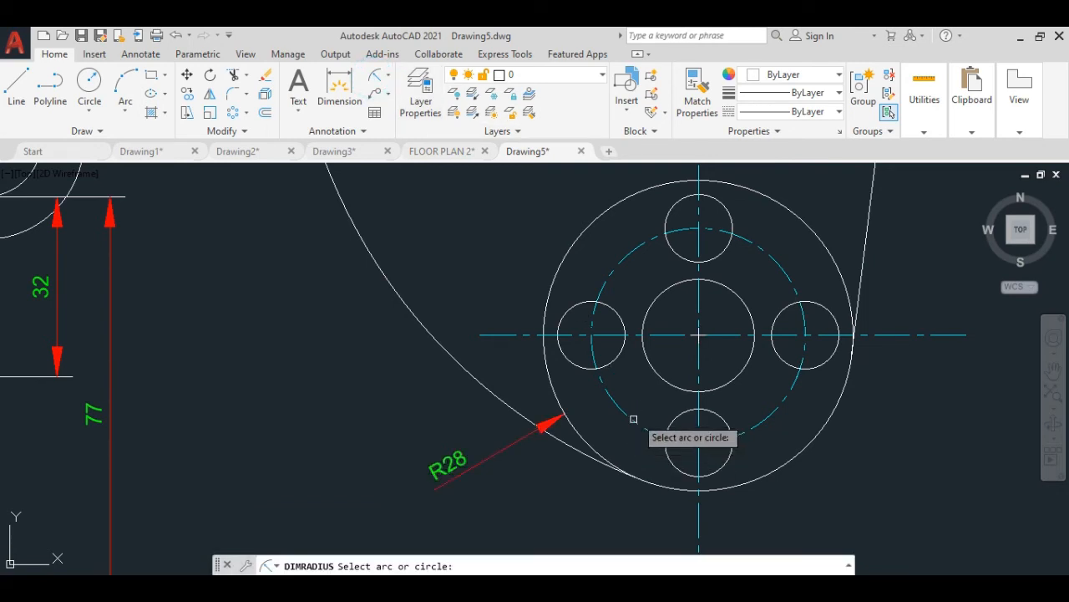
click(633, 418)
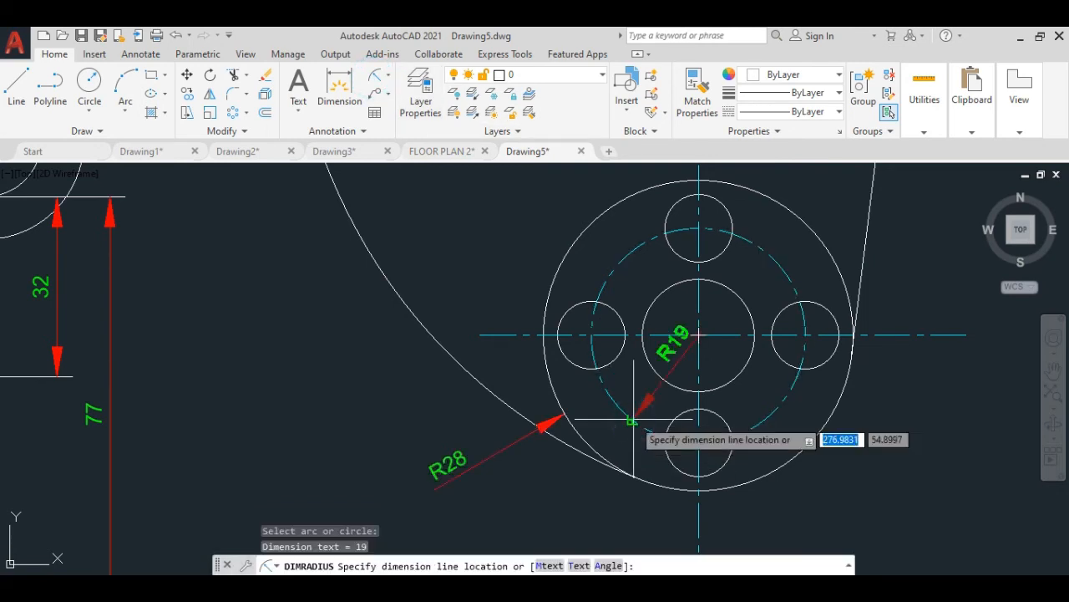
click(590, 484)
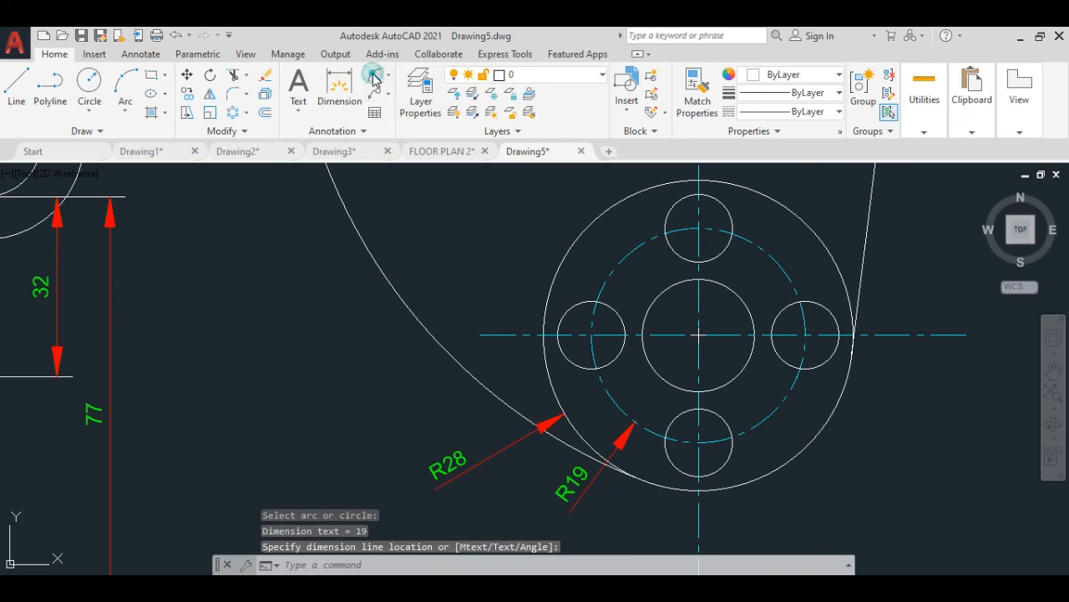
key(Return)
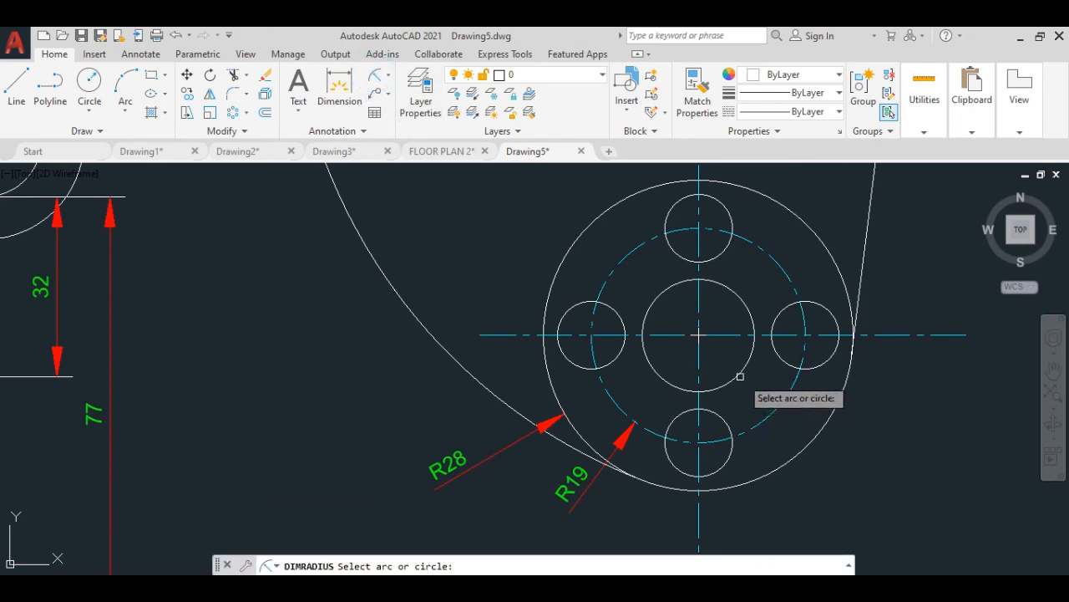
click(739, 375)
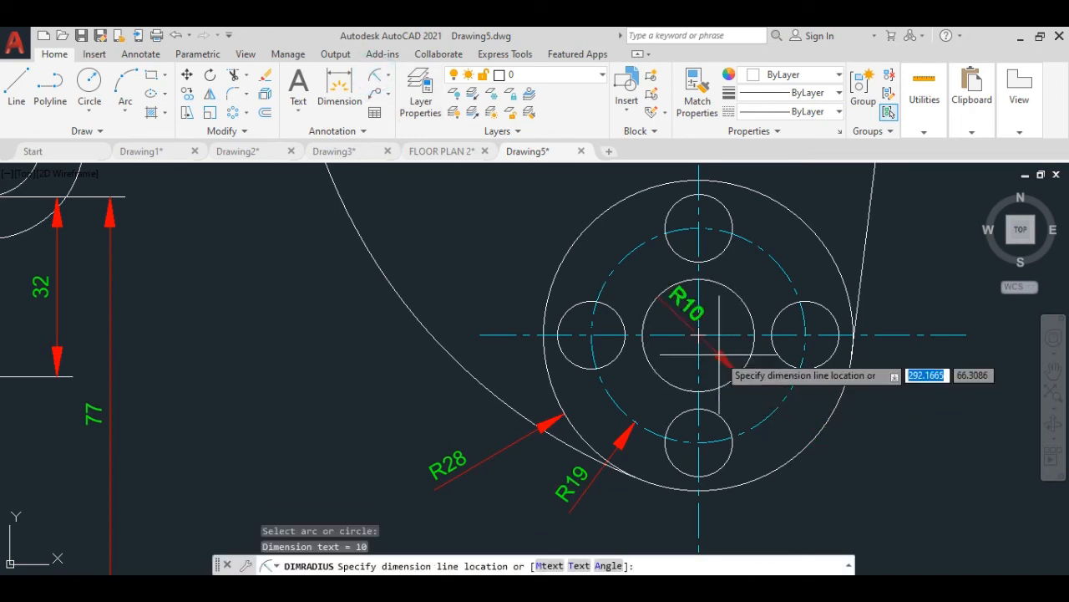
click(719, 354)
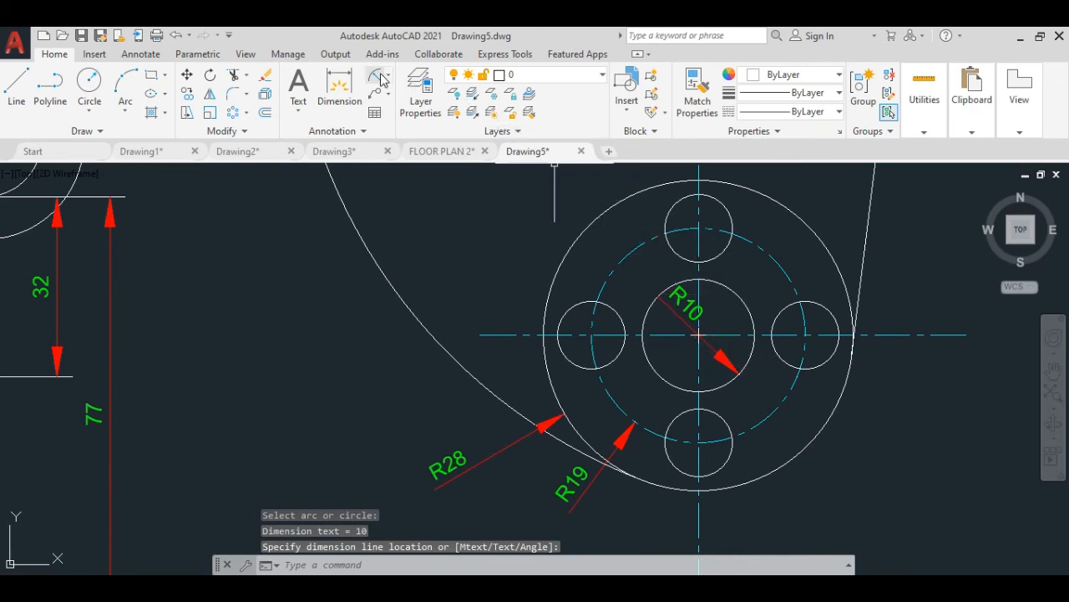
Add a radius dimension to the small right-hand bolt hole of the lower hub, placed outside the part to the lower right.
key(Return)
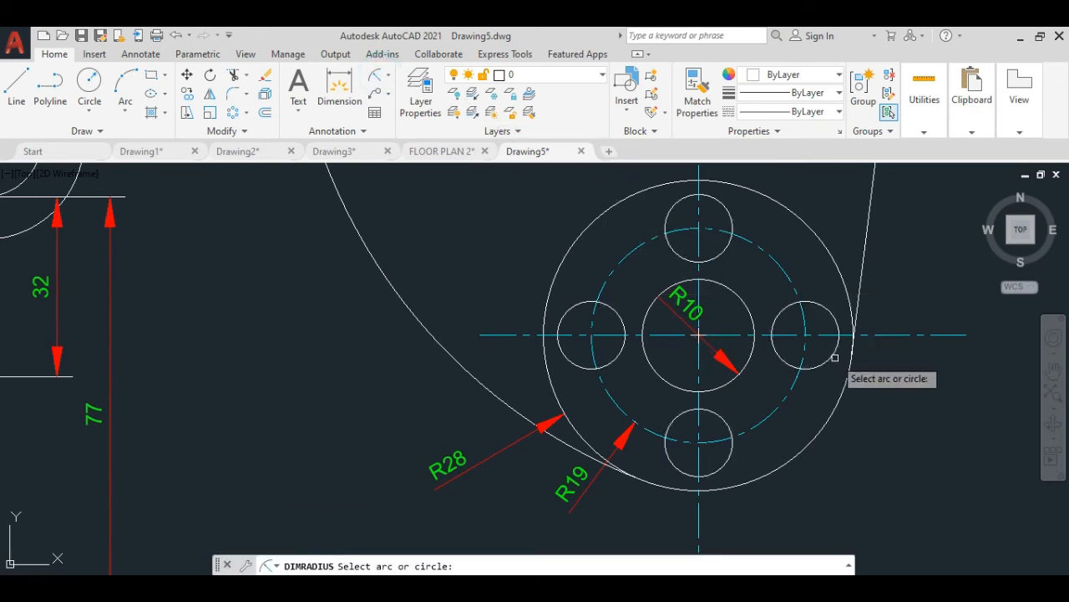
click(829, 356)
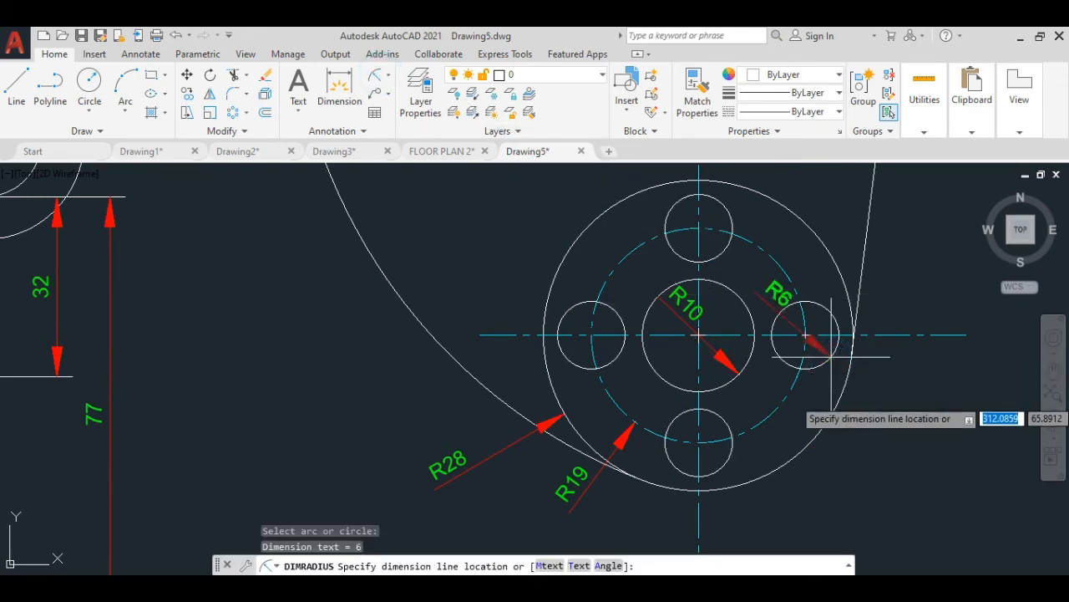
click(906, 399)
scroll(859, 363, down, 4)
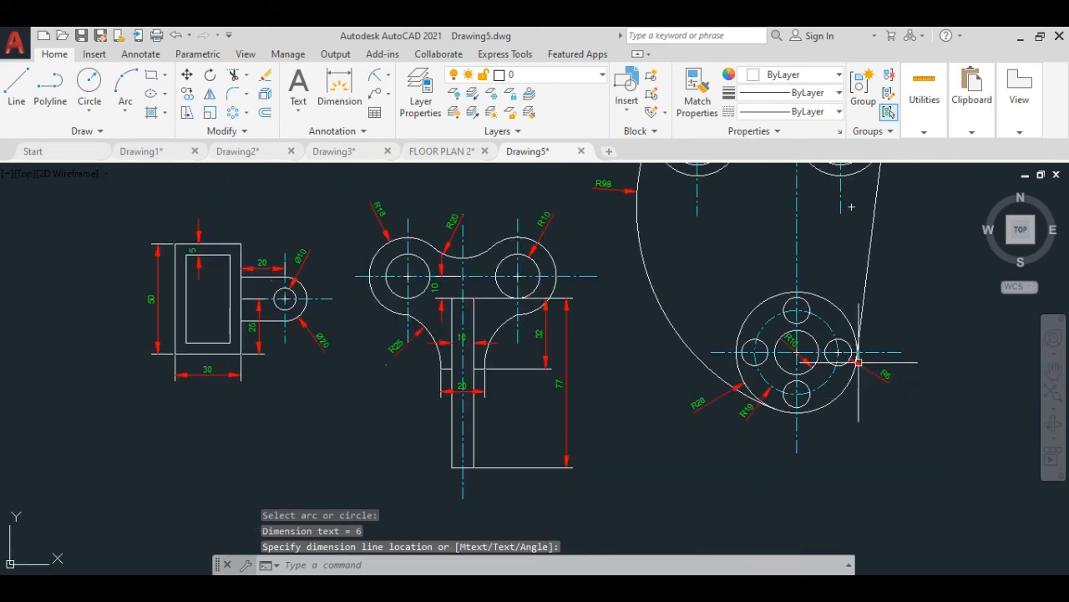
mouse_move(888, 284)
middle_down()
mouse_move(855, 369)
mouse_move(820, 406)
middle_up()
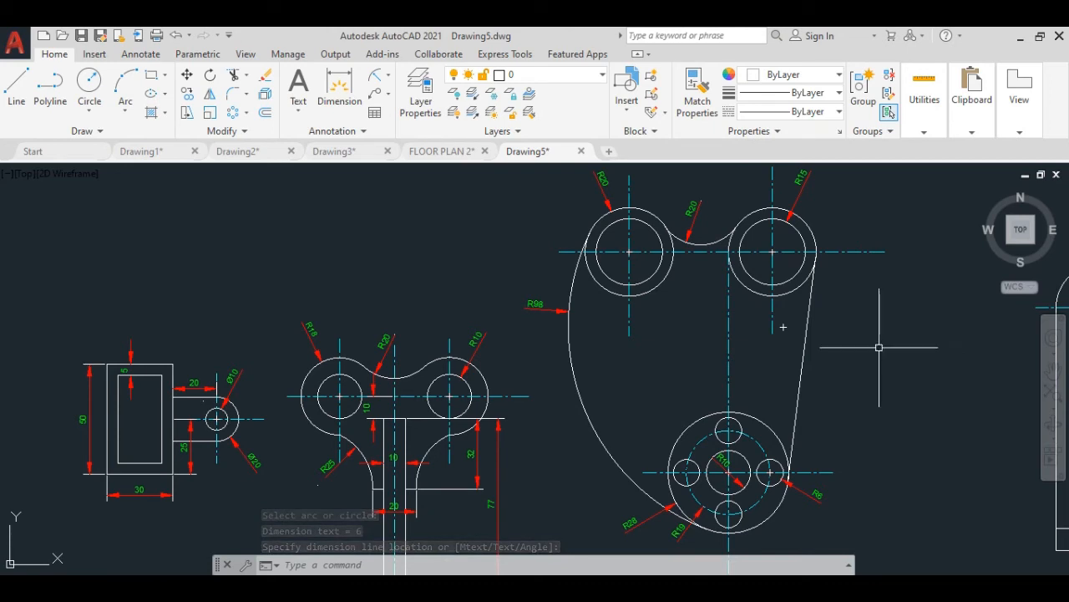
Add a vertical linear dimension from the lower hub's centre up to the upper bosses' horizontal centre line, placed right of the third part.
click(389, 77)
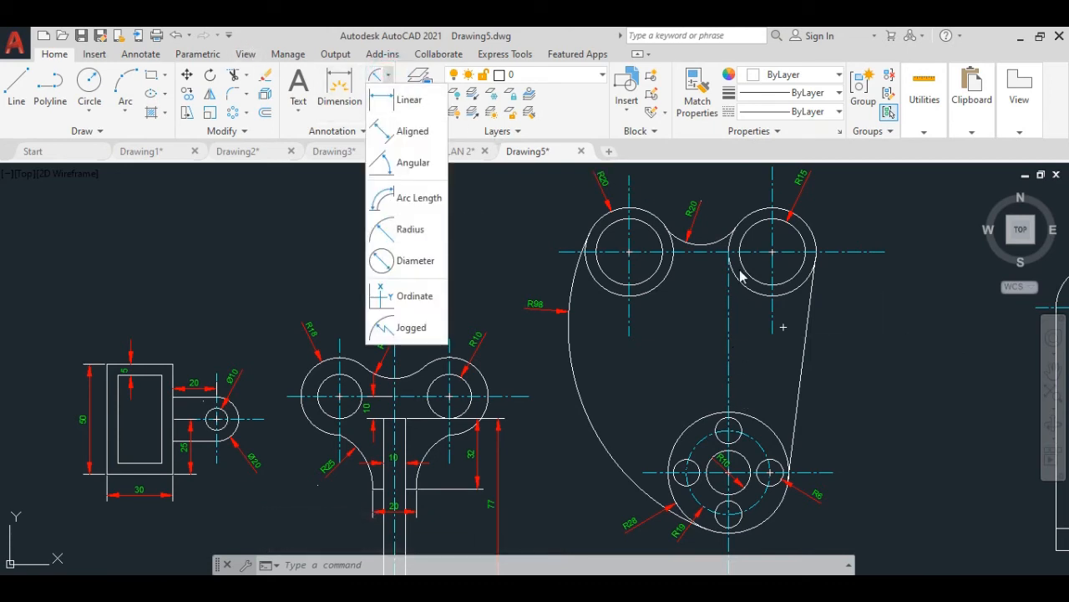
click(401, 102)
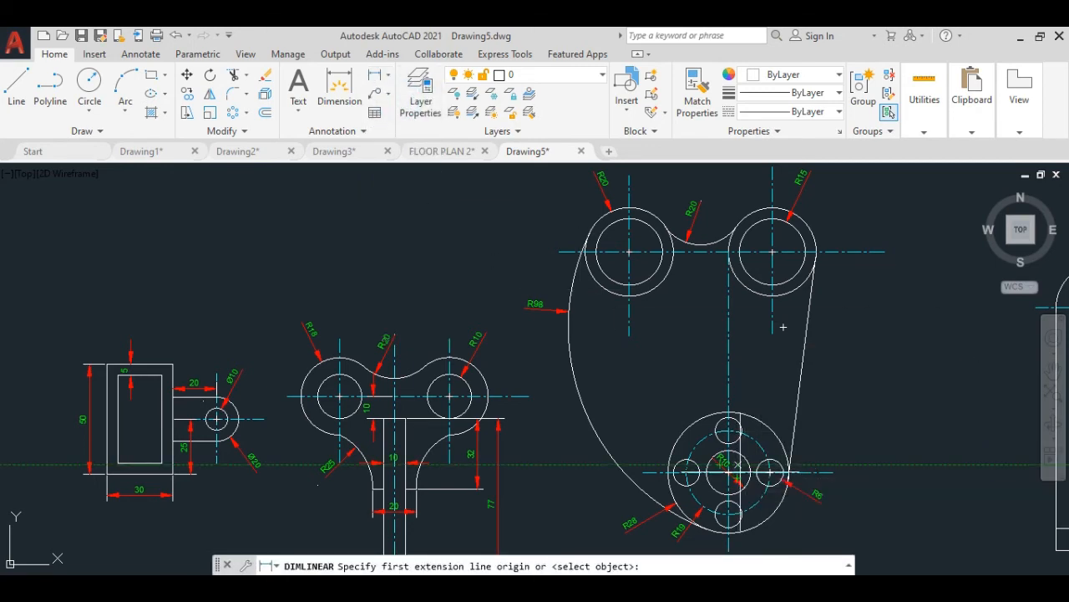
scroll(736, 474, up, 4)
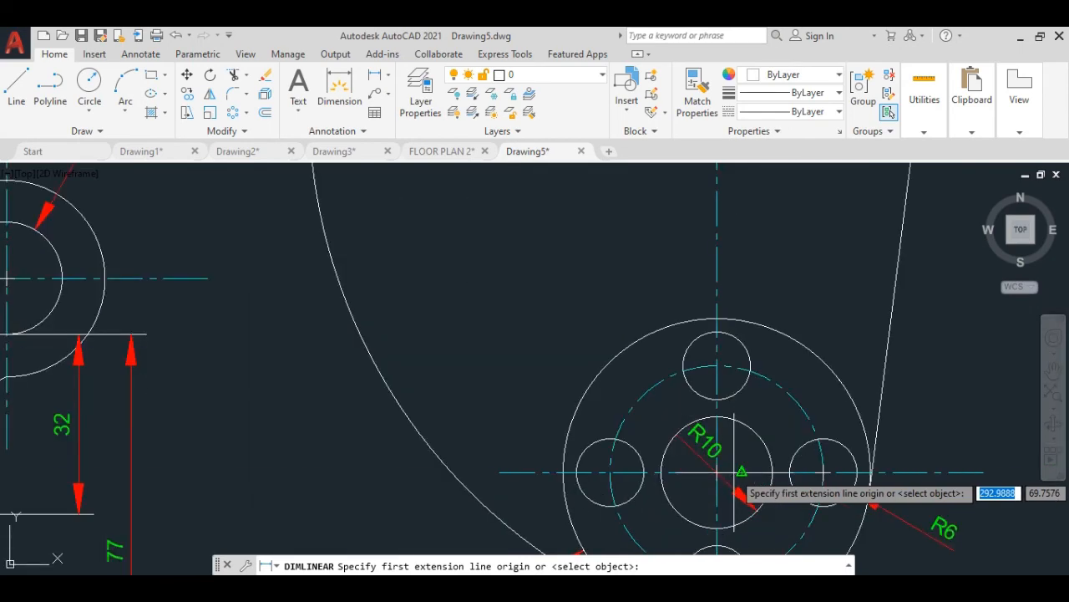
click(716, 472)
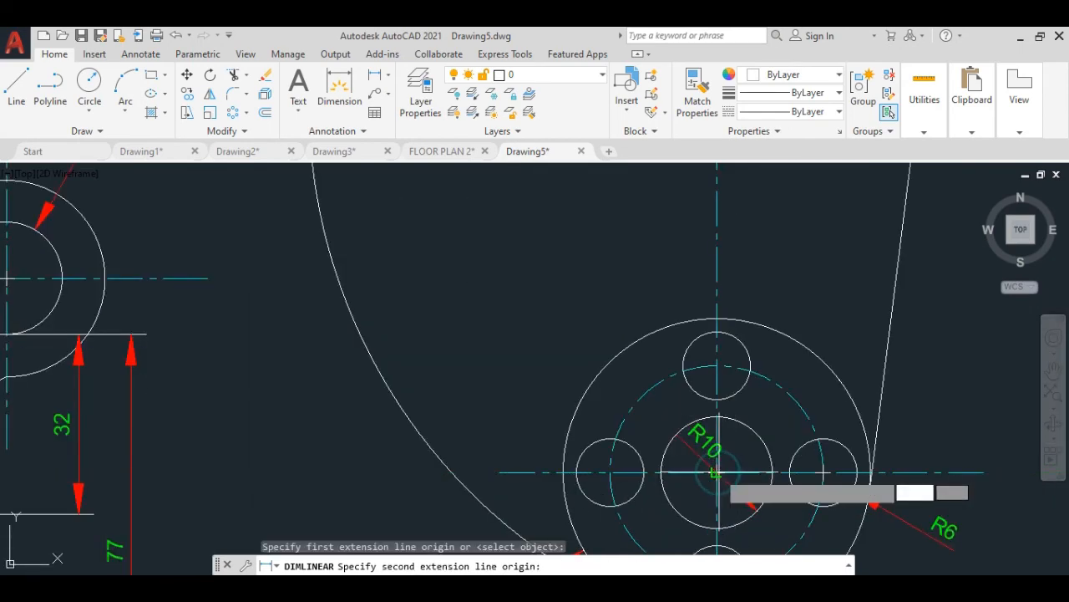
scroll(716, 284, down, 2)
middle_drag(716, 284, 694, 532)
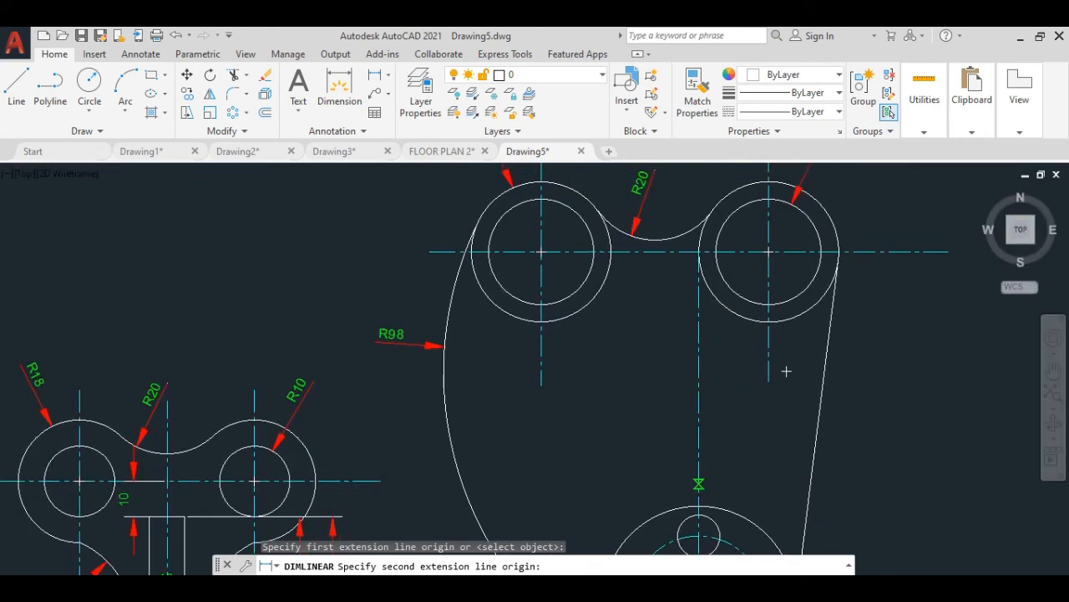
click(699, 251)
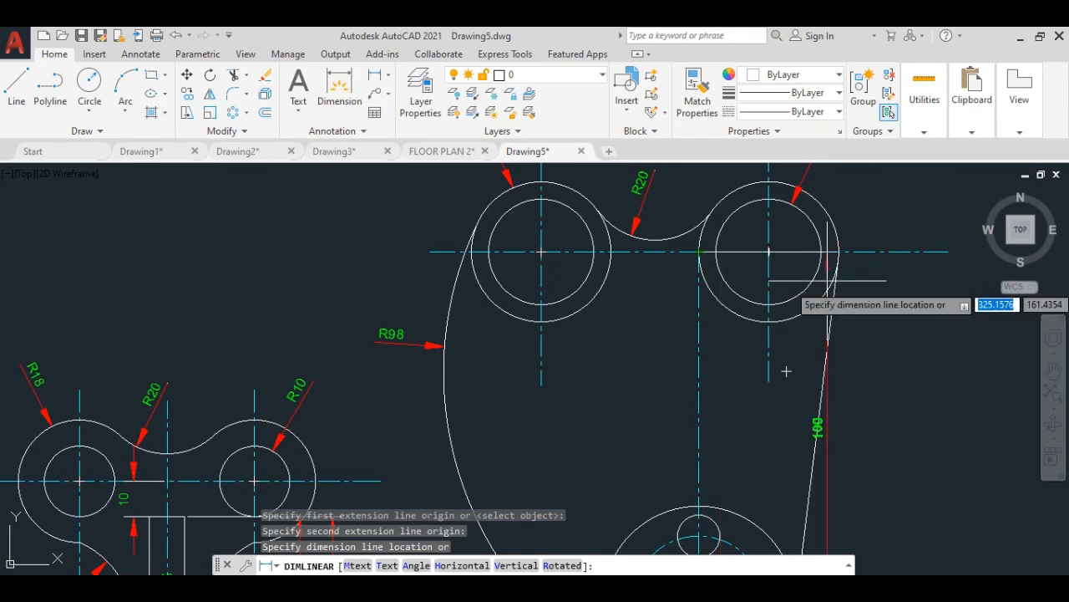
scroll(828, 281, down, 2)
middle_drag(844, 282, 612, 222)
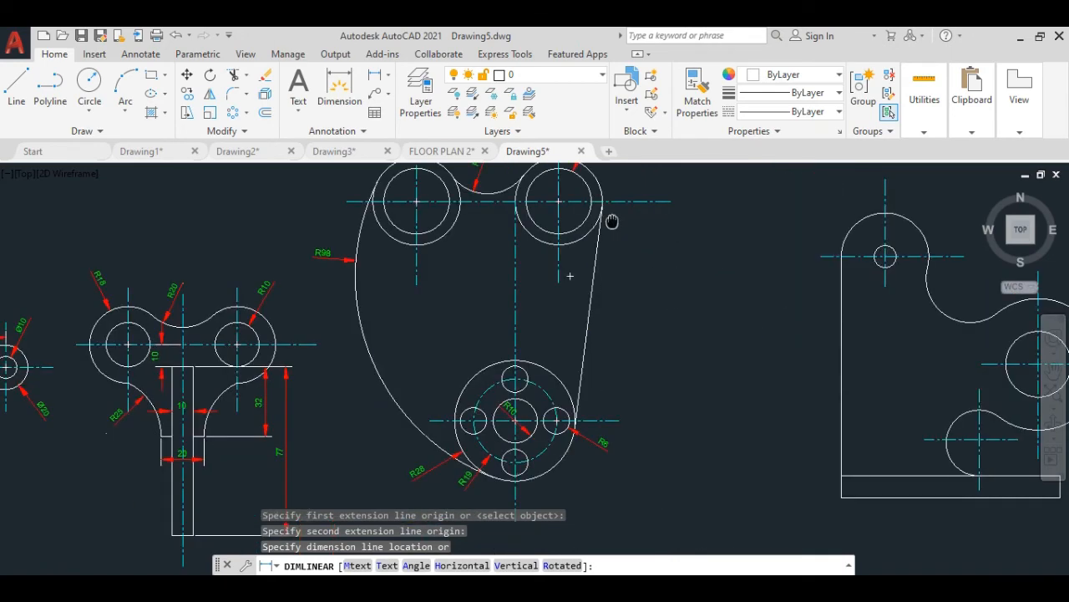
scroll(612, 222, down, 2)
scroll(646, 221, up, 2)
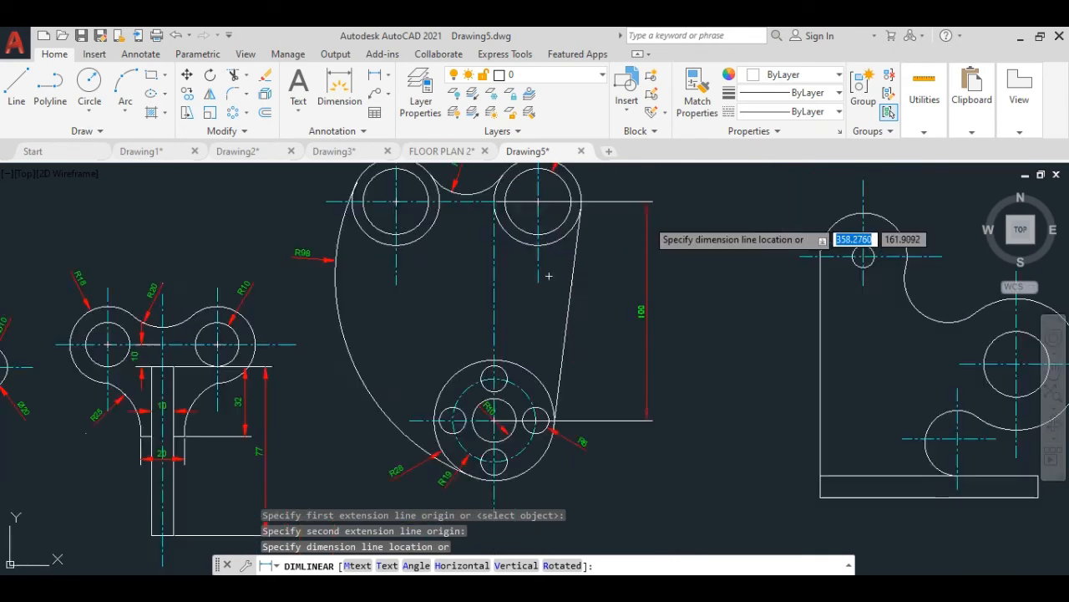
scroll(648, 220, up, 2)
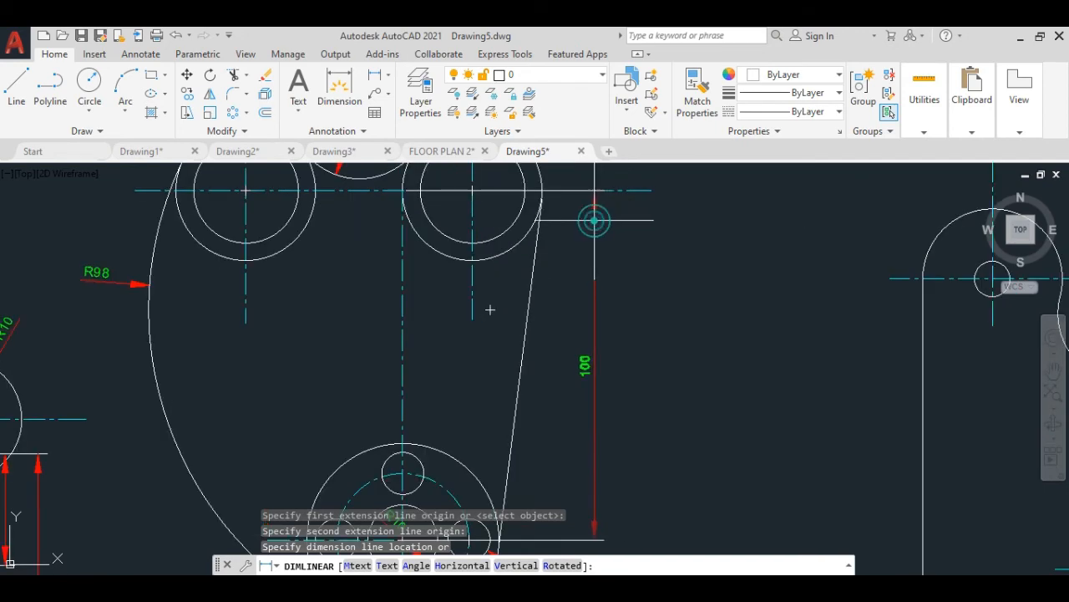
click(594, 221)
scroll(673, 231, down, 2)
scroll(674, 231, down, 2)
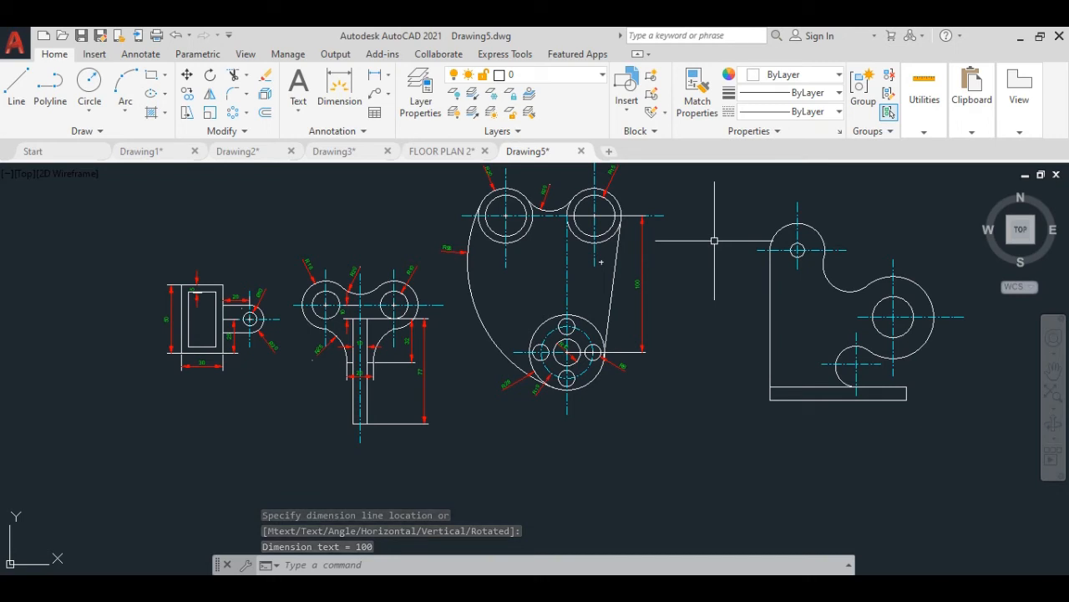
middle_drag(713, 241, 700, 265)
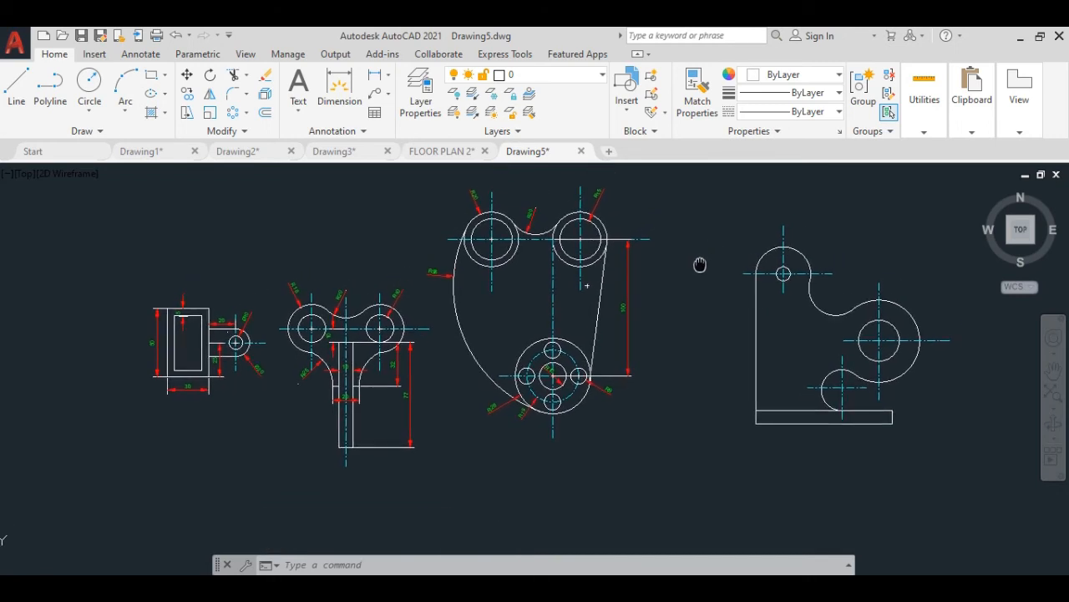
Add a horizontal linear dimension from the upper-right boss's centre to the lower hub's vertical centre line, placed just below the boss.
click(375, 77)
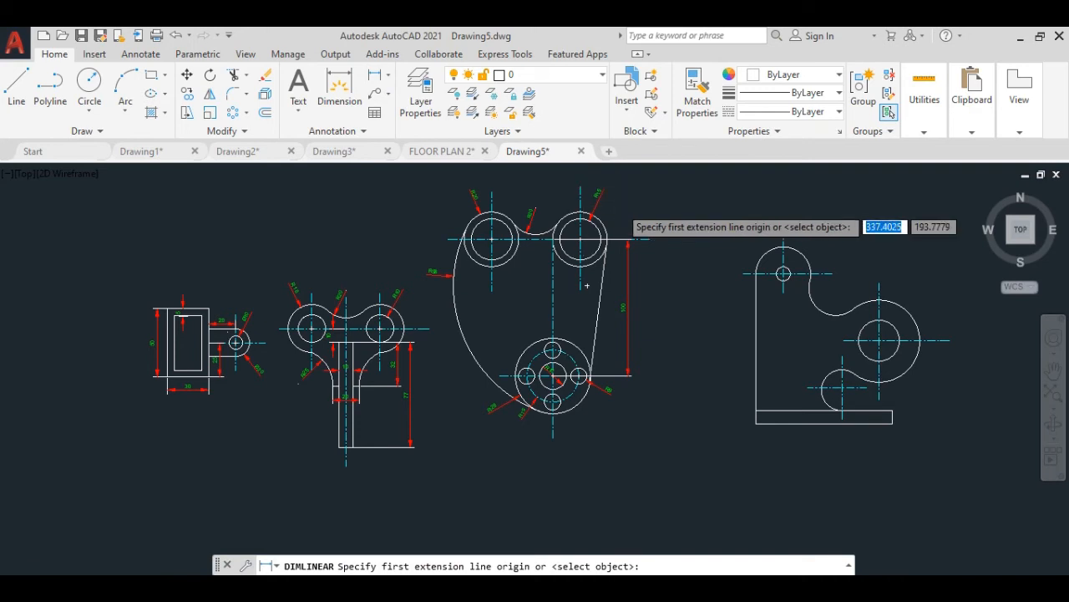
scroll(587, 286, up, 4)
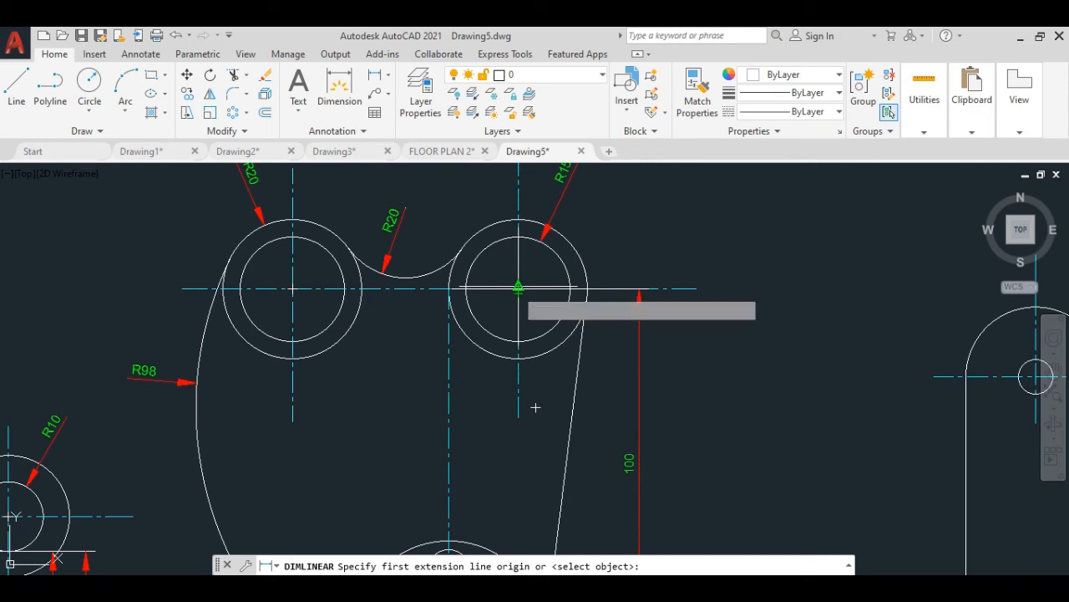
click(518, 288)
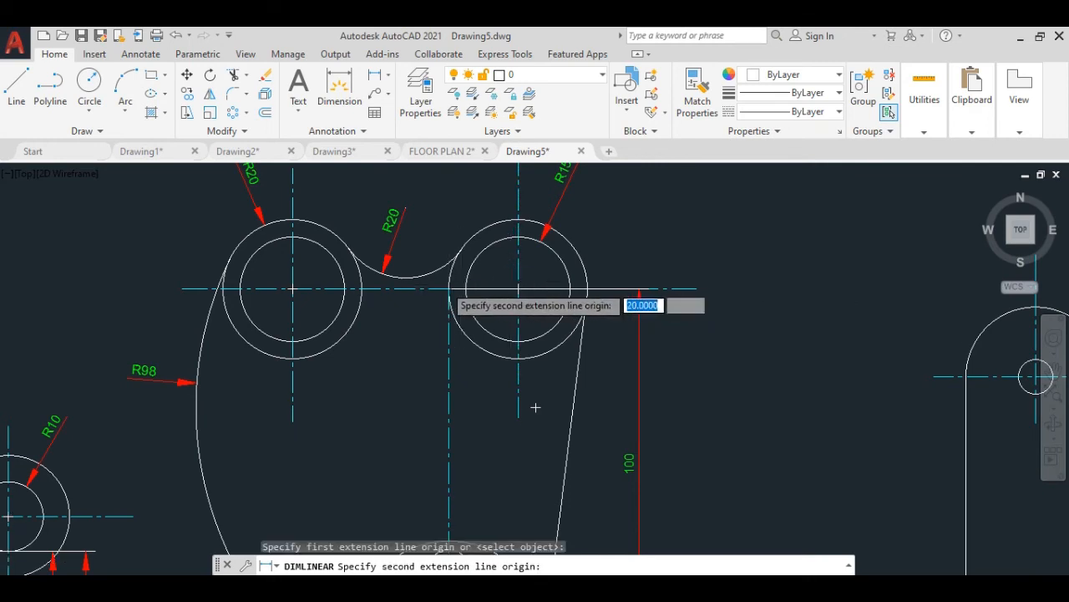
scroll(447, 288, up, 4)
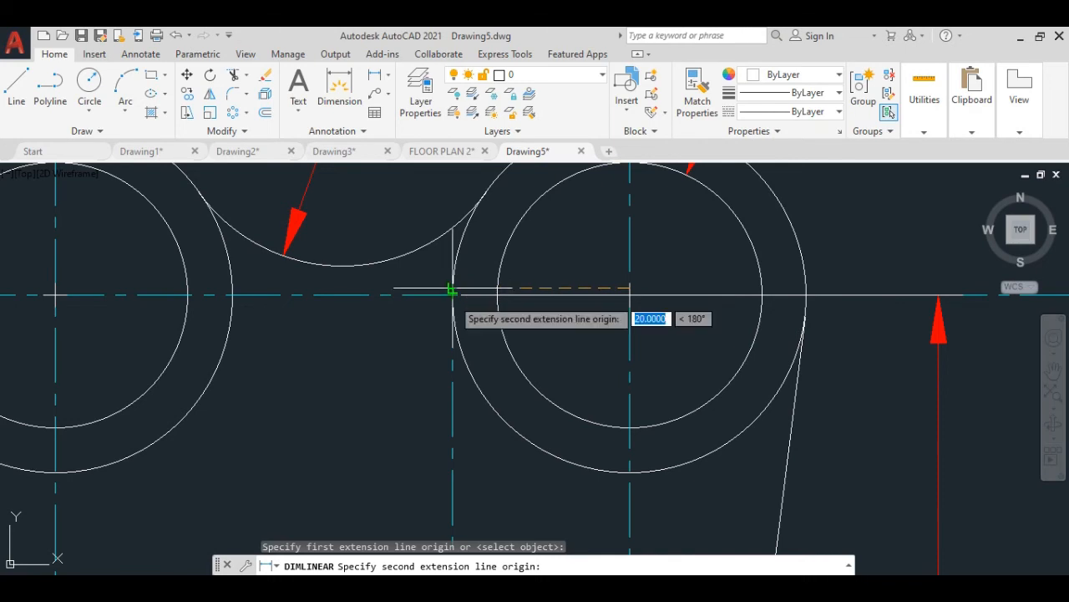
click(452, 295)
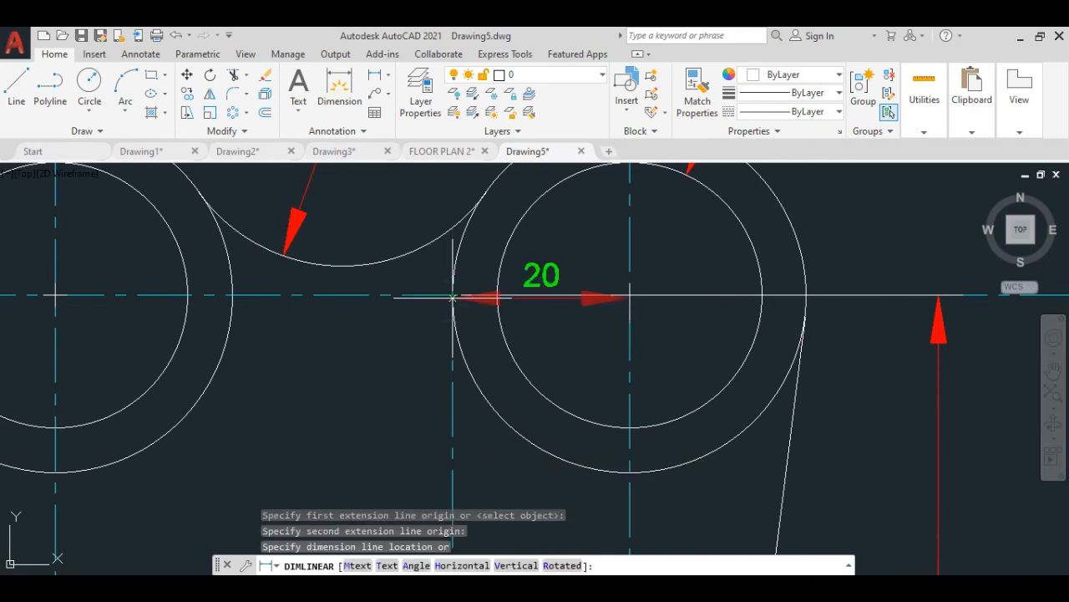
scroll(464, 418, down, 2)
middle_drag(474, 385, 477, 322)
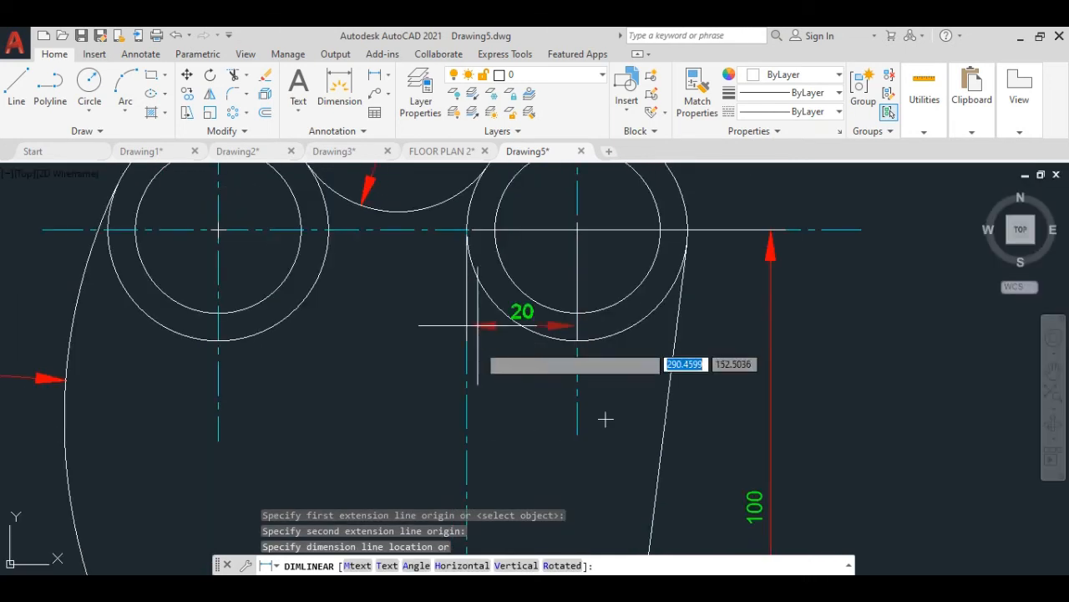
click(490, 374)
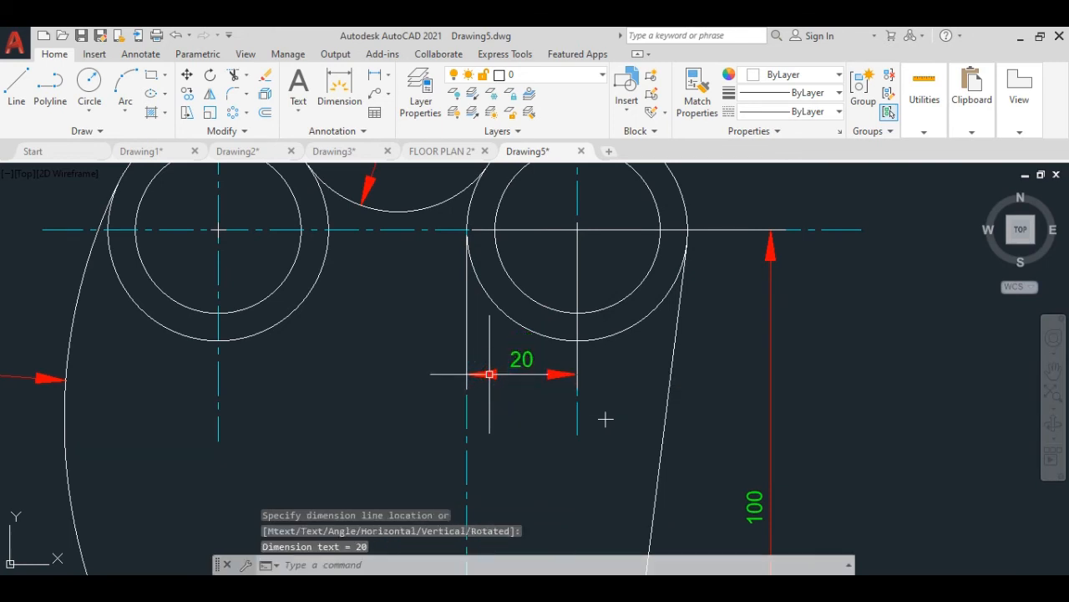
scroll(490, 374, down, 3)
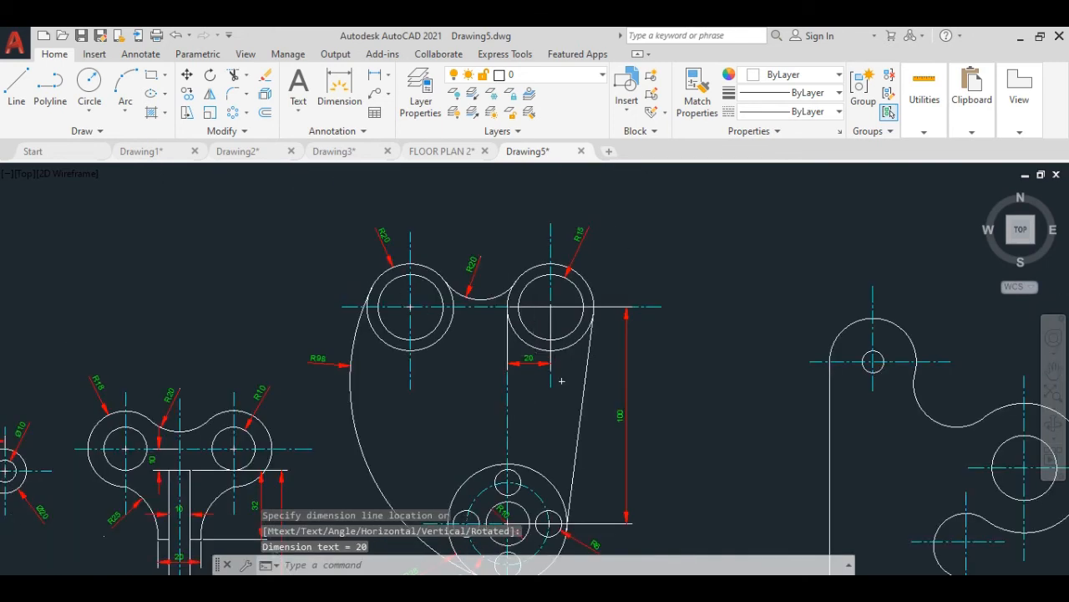
Add a radius dimension to the rounded top-left end of the fourth part, the bracket with the flat base, placed outside to the upper left.
scroll(561, 381, down, 2)
middle_drag(562, 381, 373, 315)
middle_drag(581, 317, 560, 315)
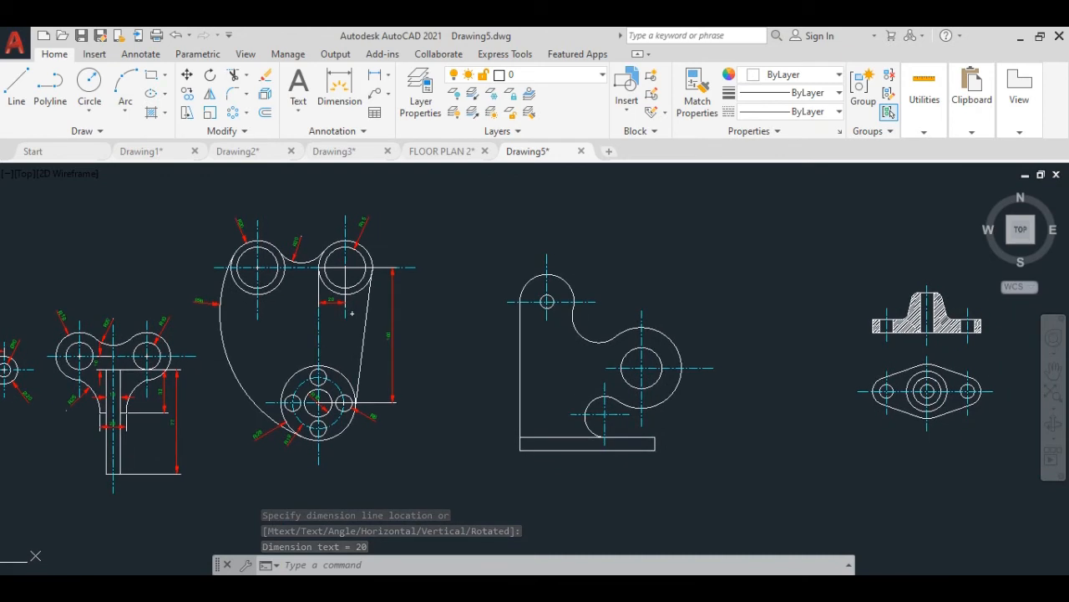
scroll(578, 334, up, 2)
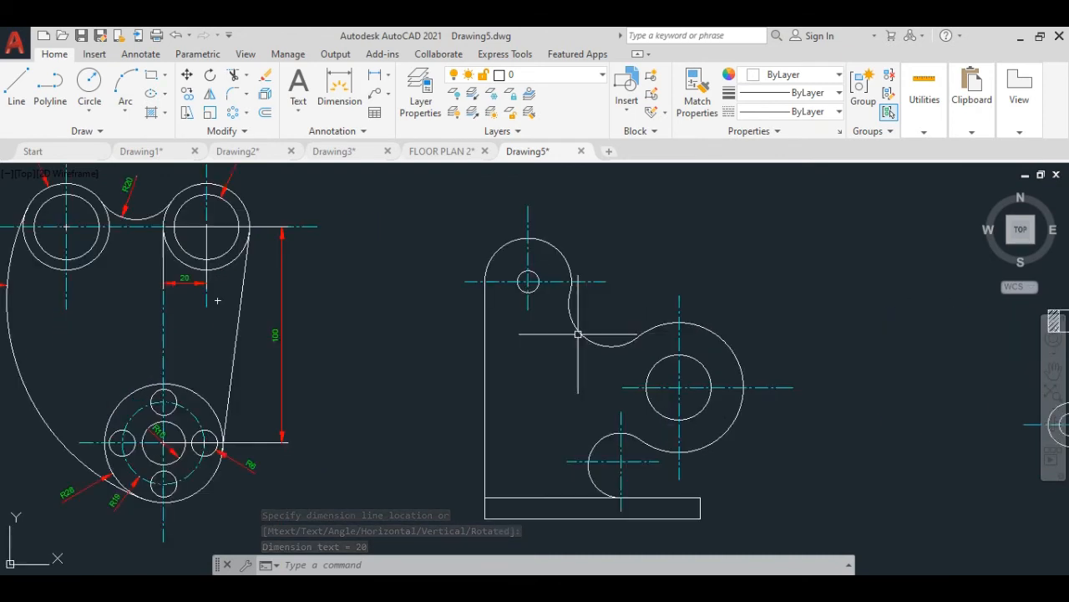
click(388, 77)
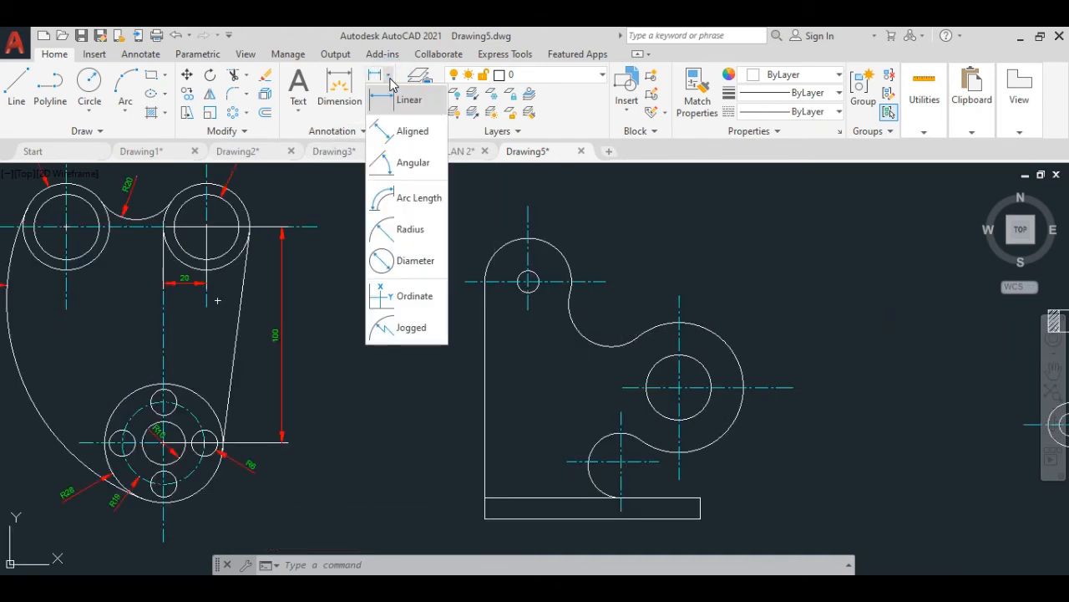
click(411, 229)
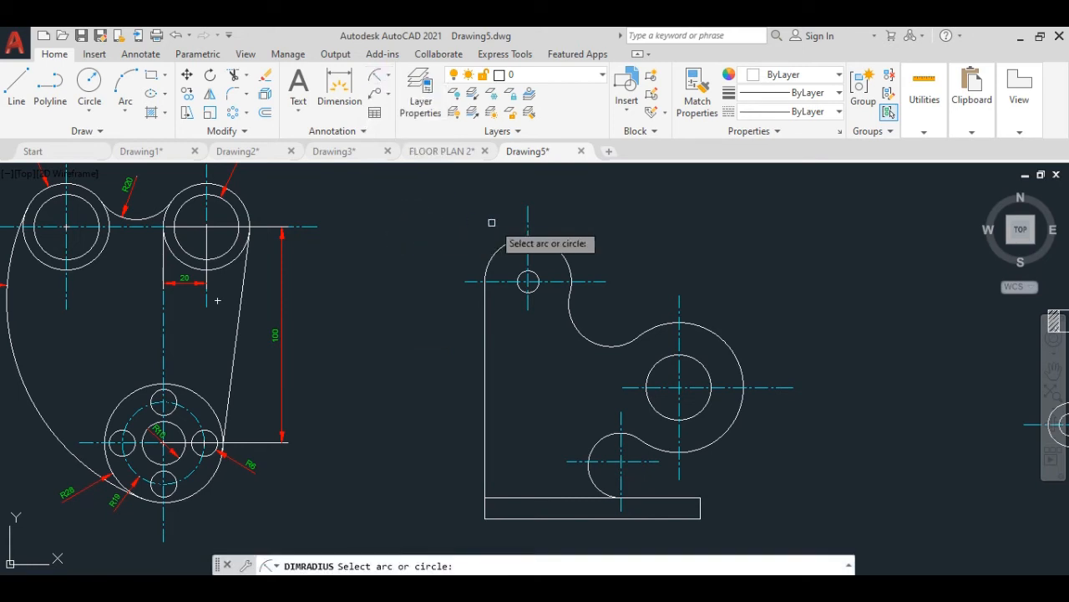
click(504, 244)
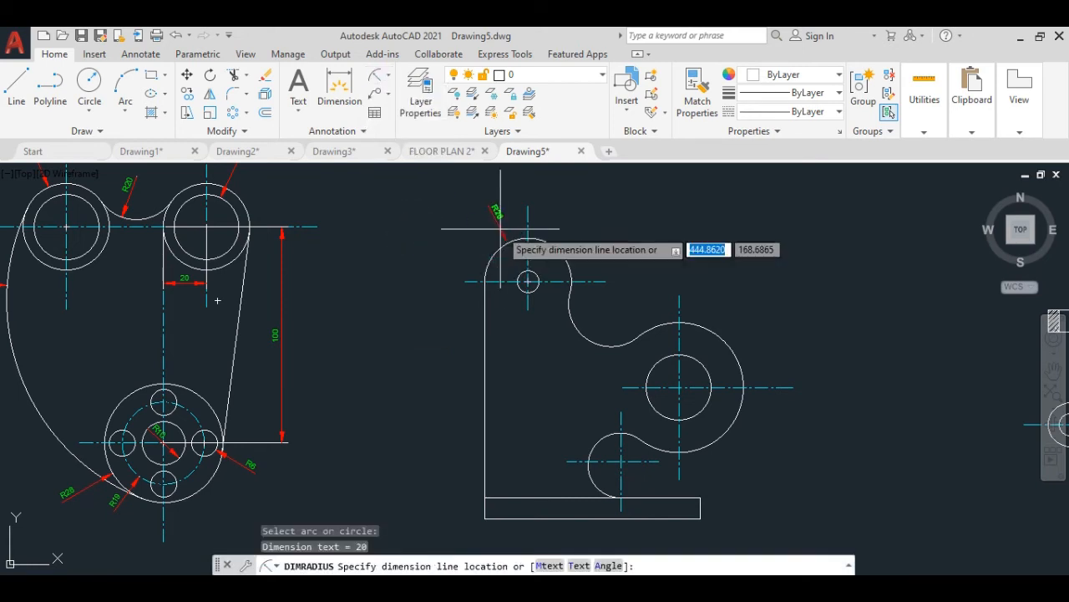
click(491, 213)
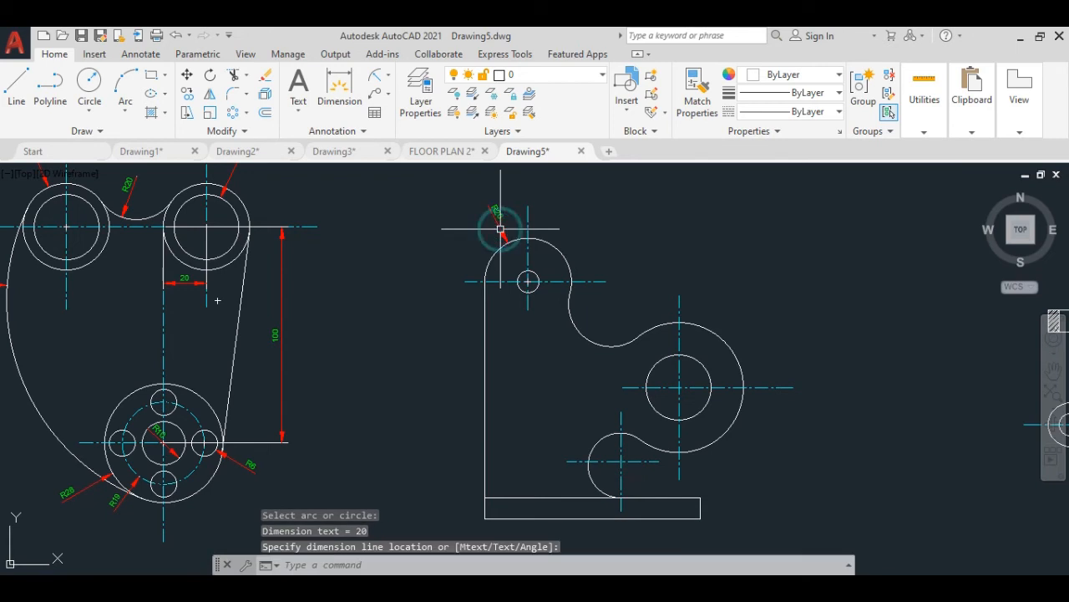
Add a radius dimension to the small hole in the bracket's rounded upper end, placed to the hole's upper left.
click(367, 76)
scroll(509, 278, up, 3)
scroll(507, 279, up, 2)
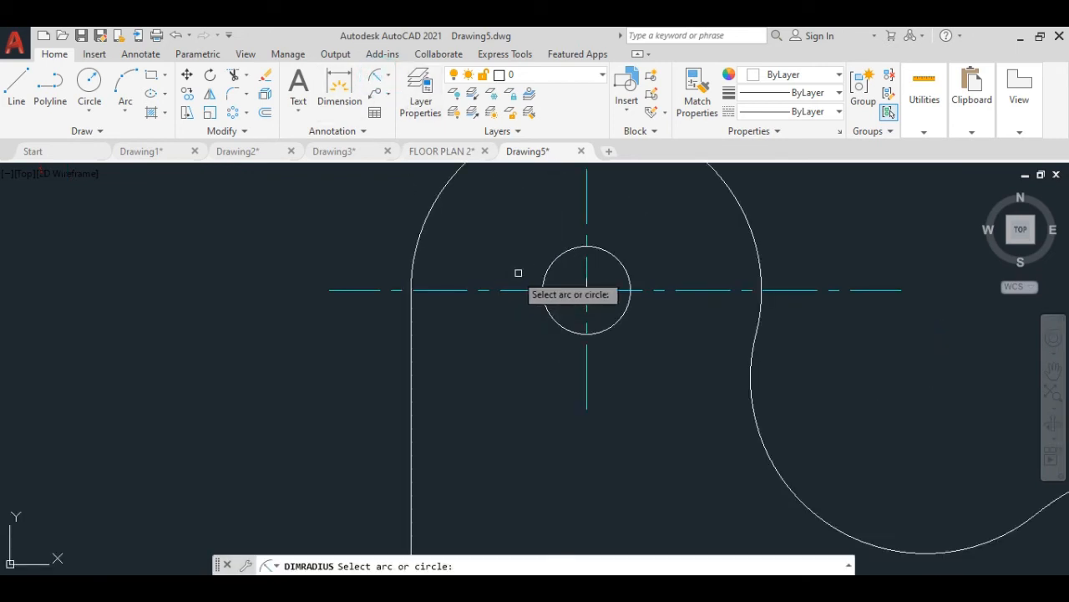
click(544, 269)
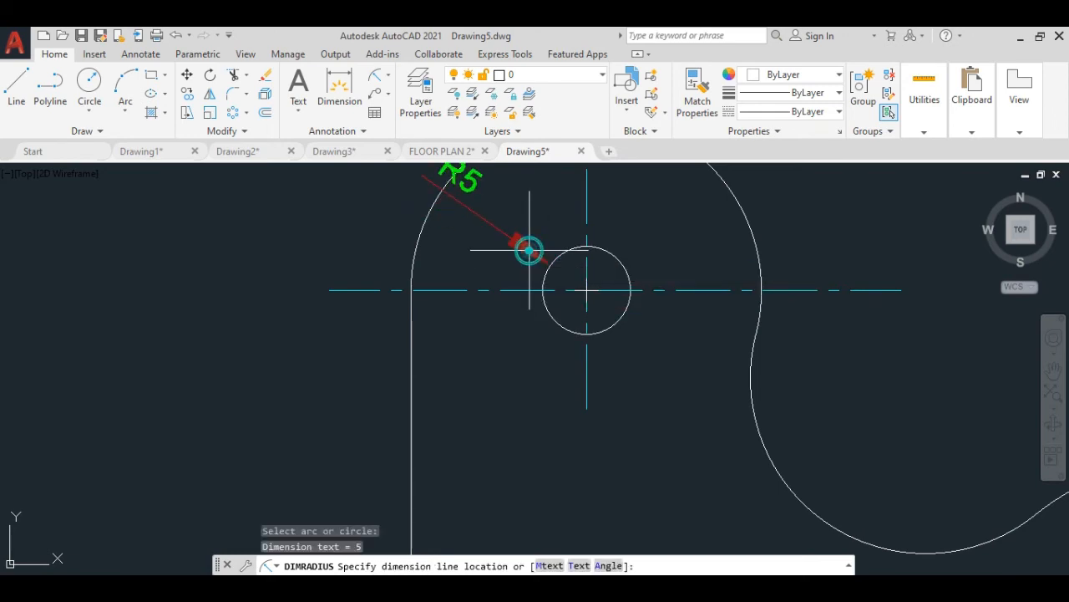
click(519, 247)
scroll(525, 242, down, 2)
scroll(528, 249, down, 2)
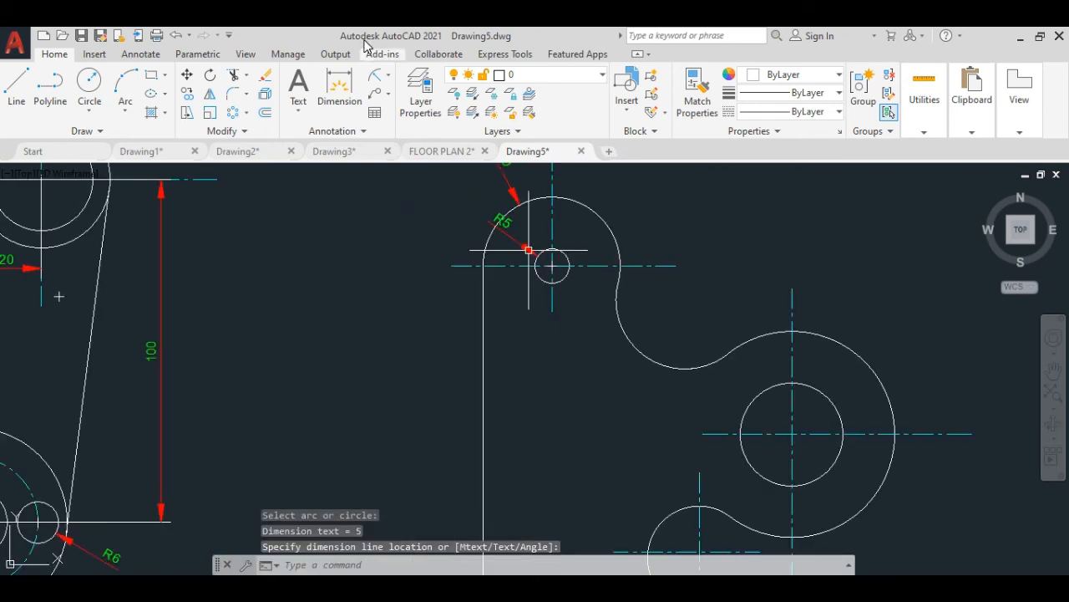
Add a radius dimension to the concave arc joining the bracket's upper end to its large boss, placed to the arc's upper right.
click(381, 74)
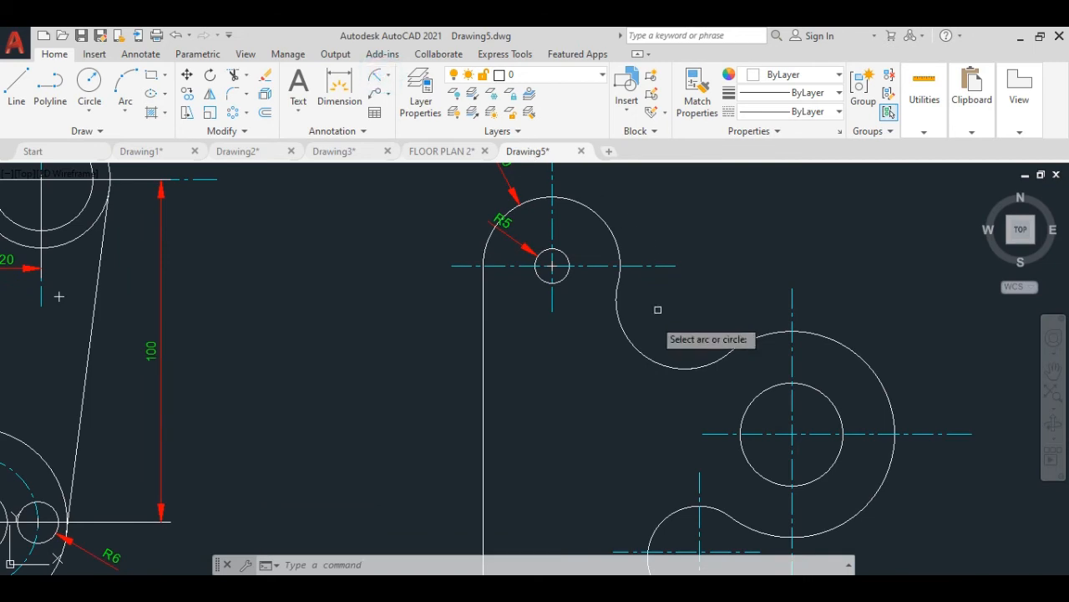
click(634, 346)
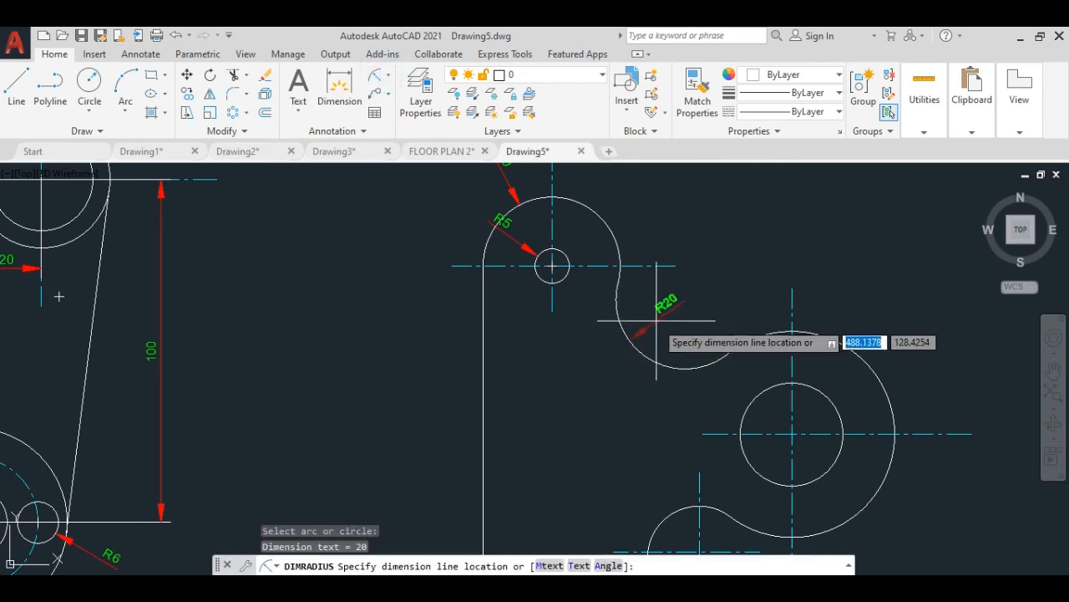
click(658, 321)
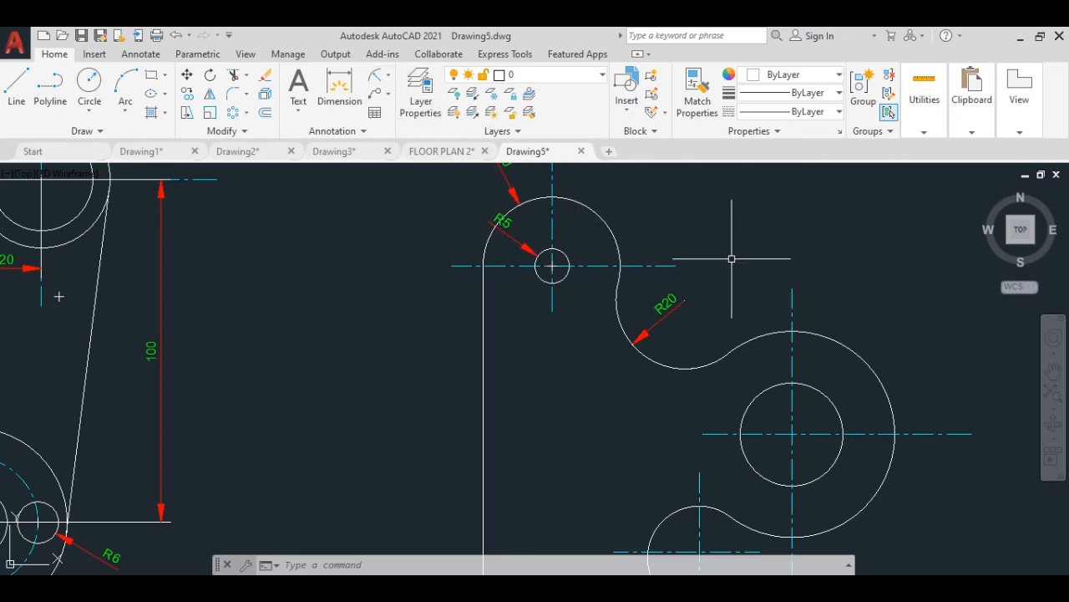
Add radius dimensions to the large boss's outer arc and to its central hole, both placed to the upper right.
key(Return)
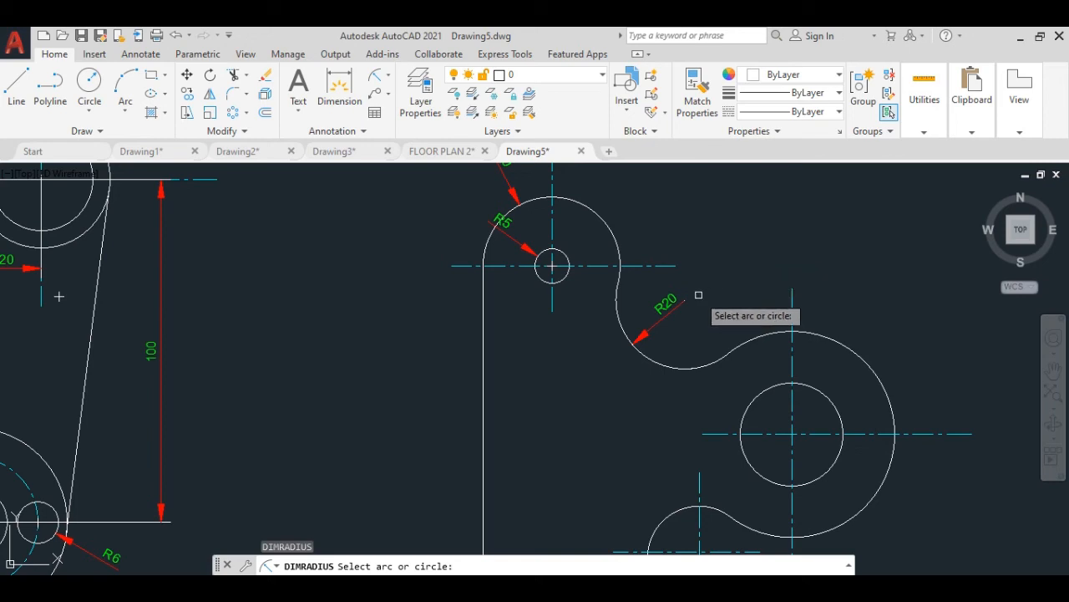
click(843, 342)
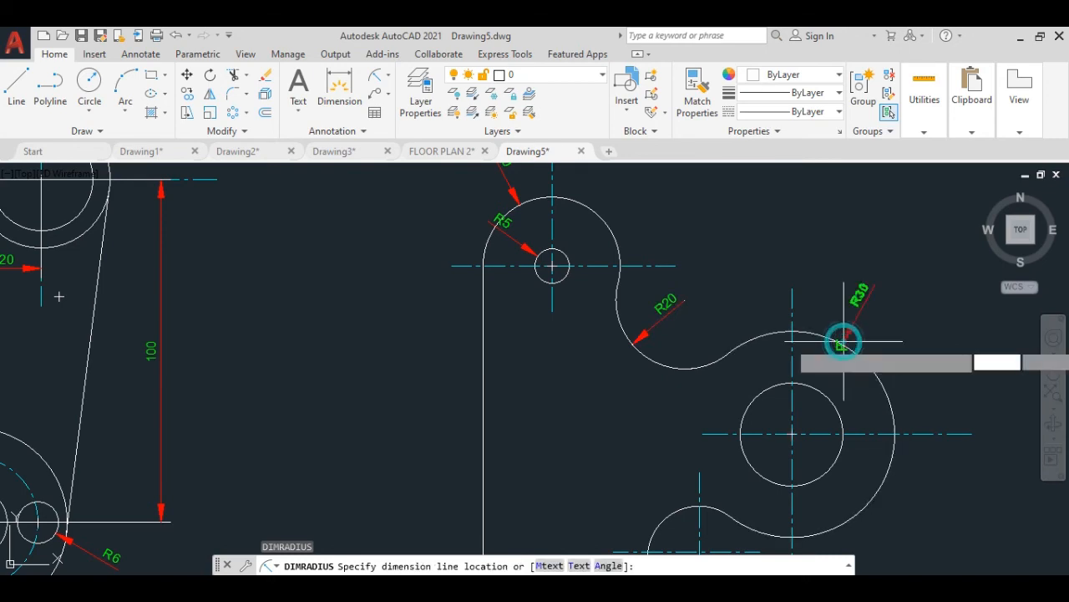
click(852, 328)
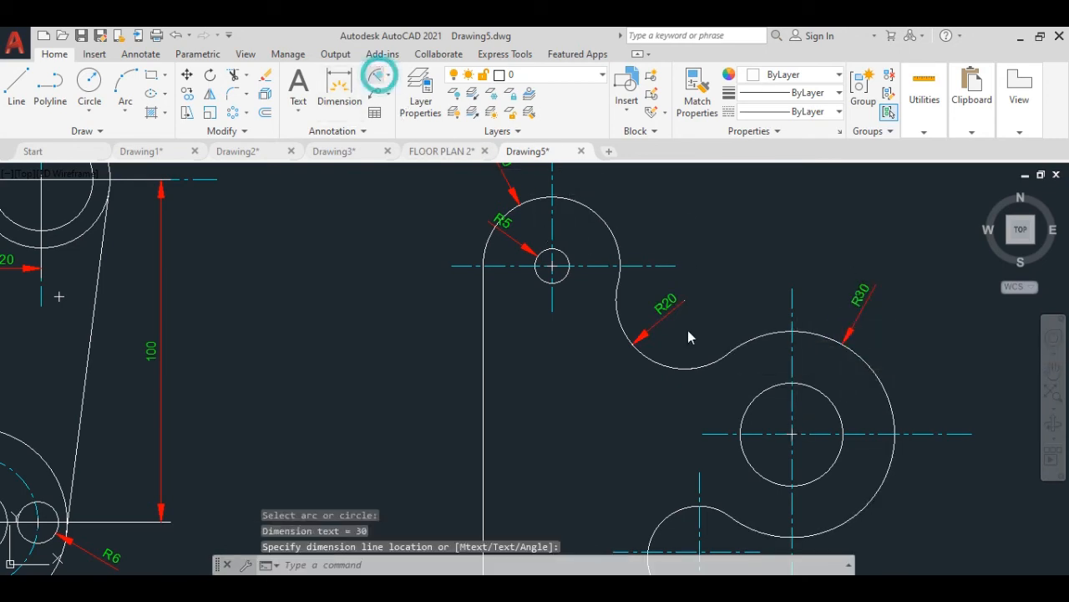
click(378, 75)
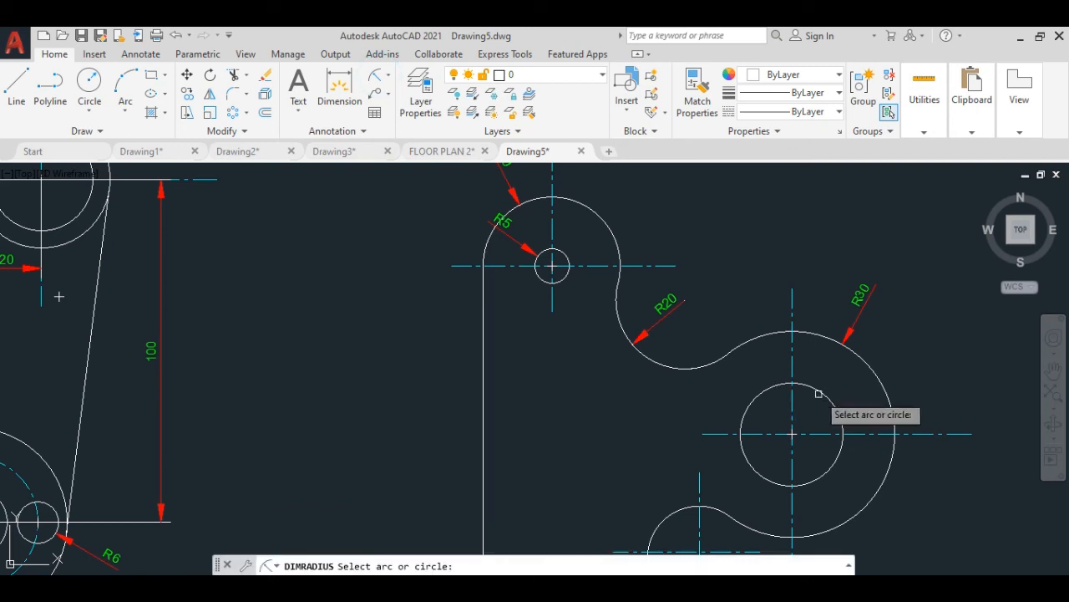
click(816, 390)
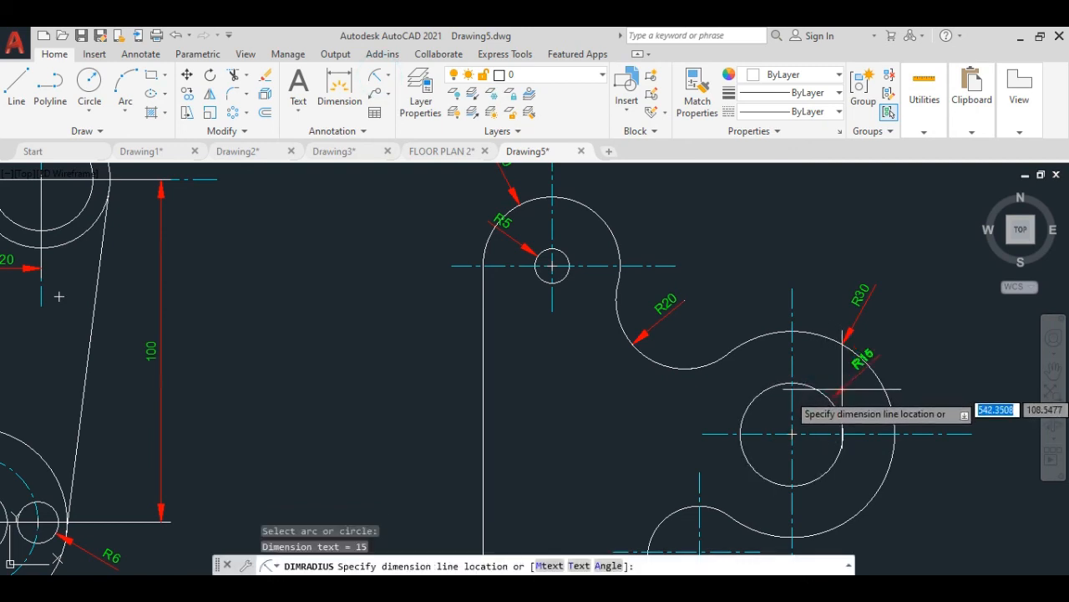
click(849, 397)
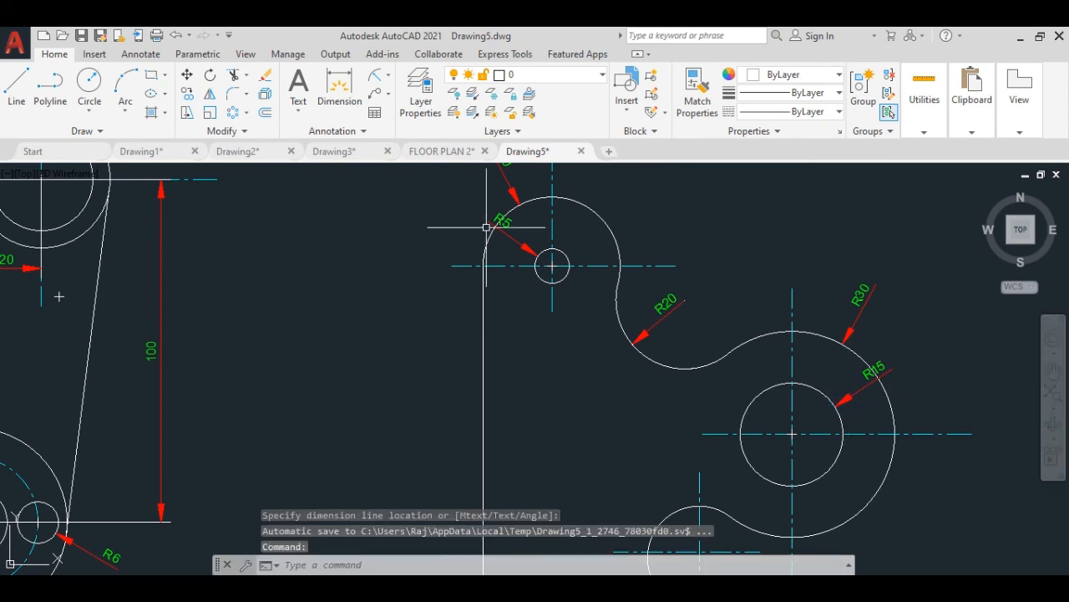
Add a radius dimension to the small arc resting on the bracket's base, placed to the arc's upper left.
click(376, 80)
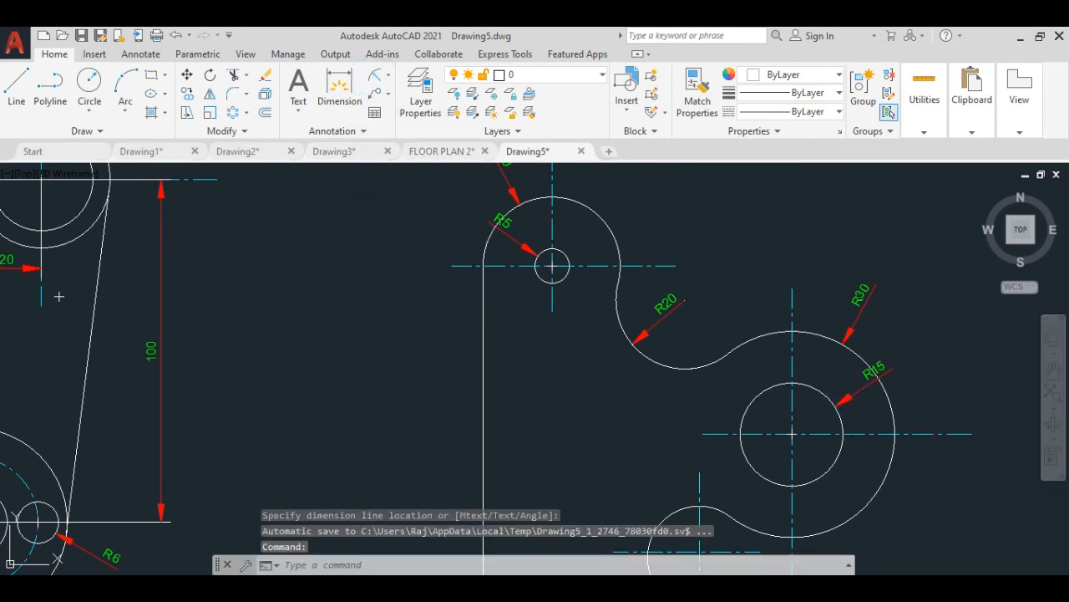
scroll(355, 256, down, 2)
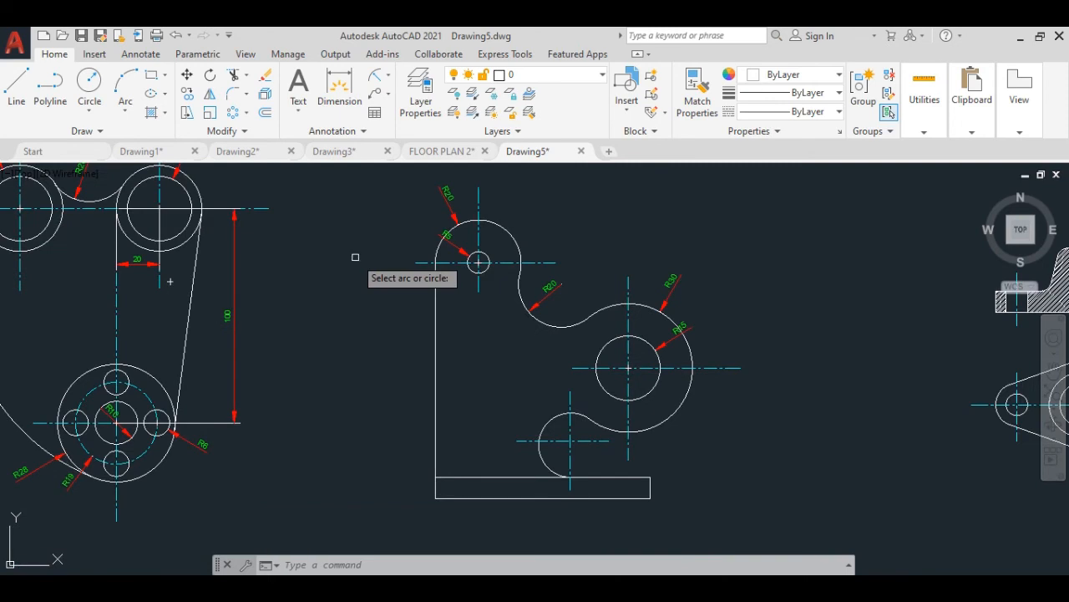
click(543, 426)
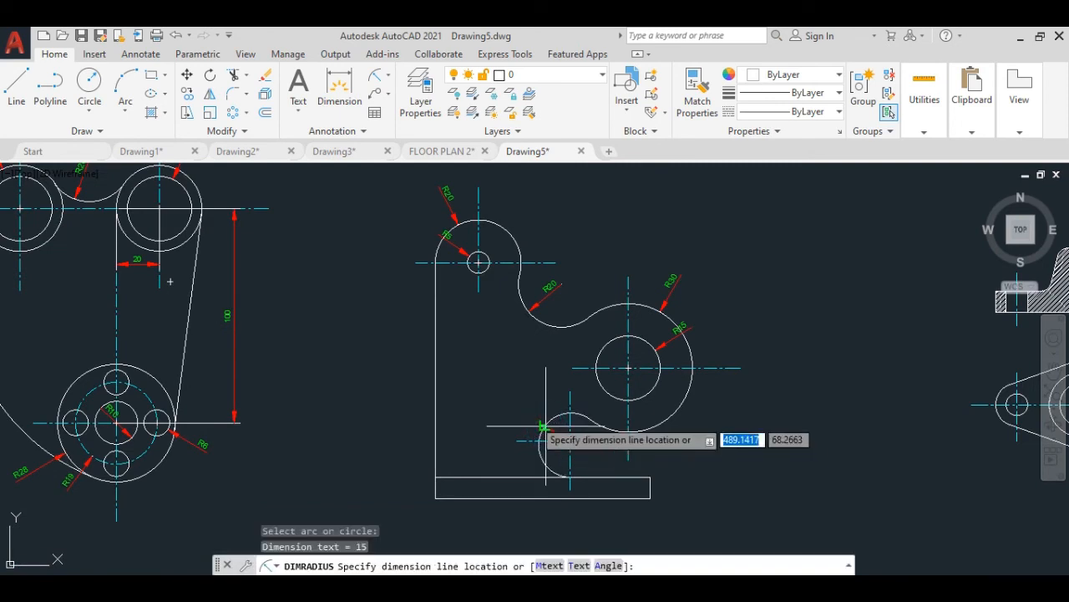
scroll(526, 413, up, 2)
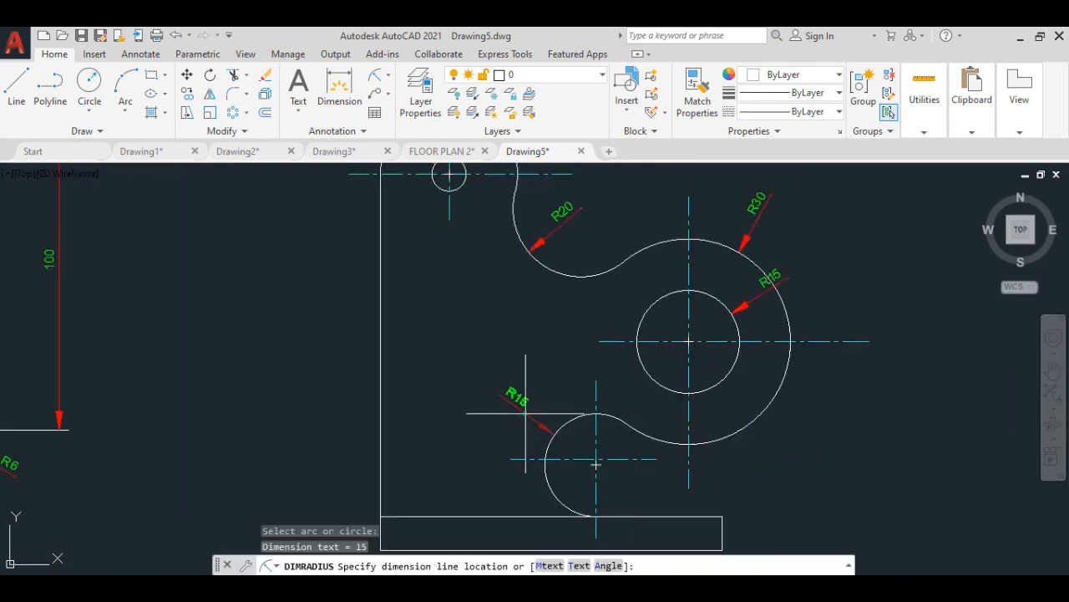
click(526, 412)
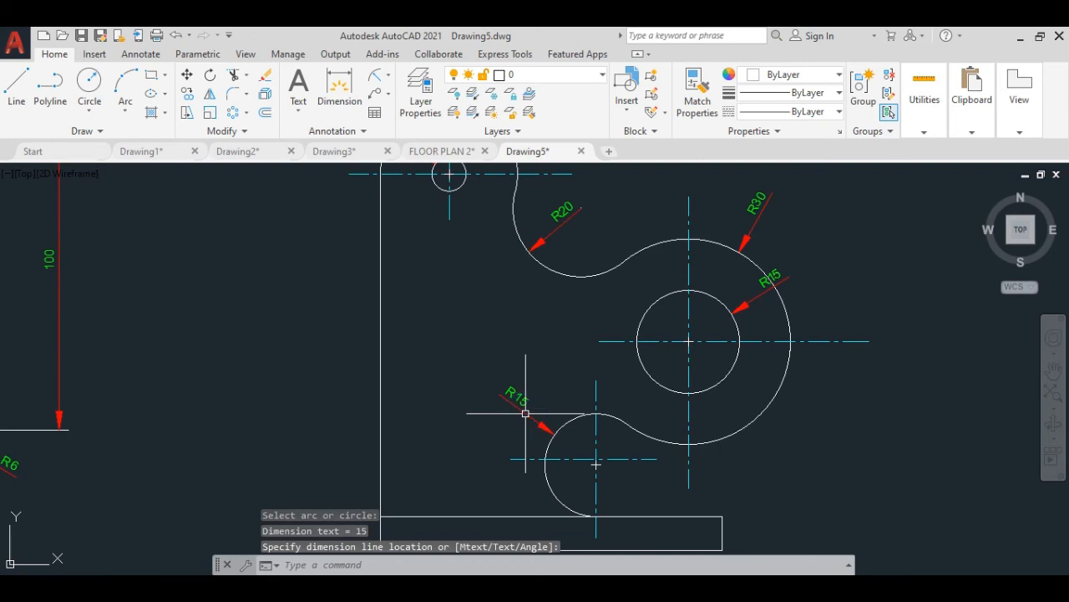
Add a horizontal linear dimension between the lower left and right corners of the bracket's base plate, placed below the plate.
click(385, 78)
click(389, 80)
click(389, 98)
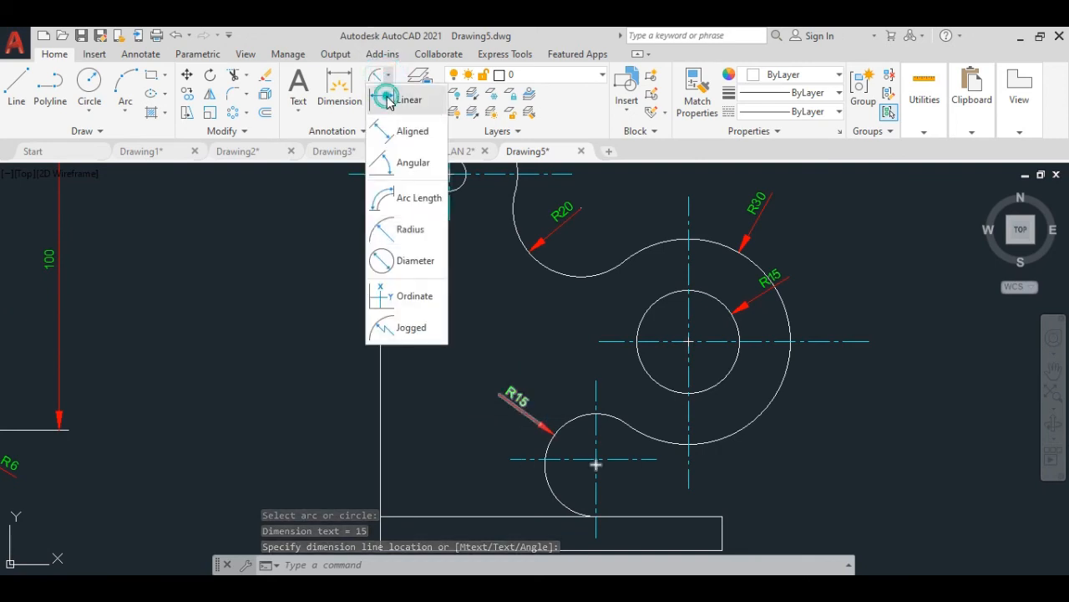
scroll(596, 464, down, 3)
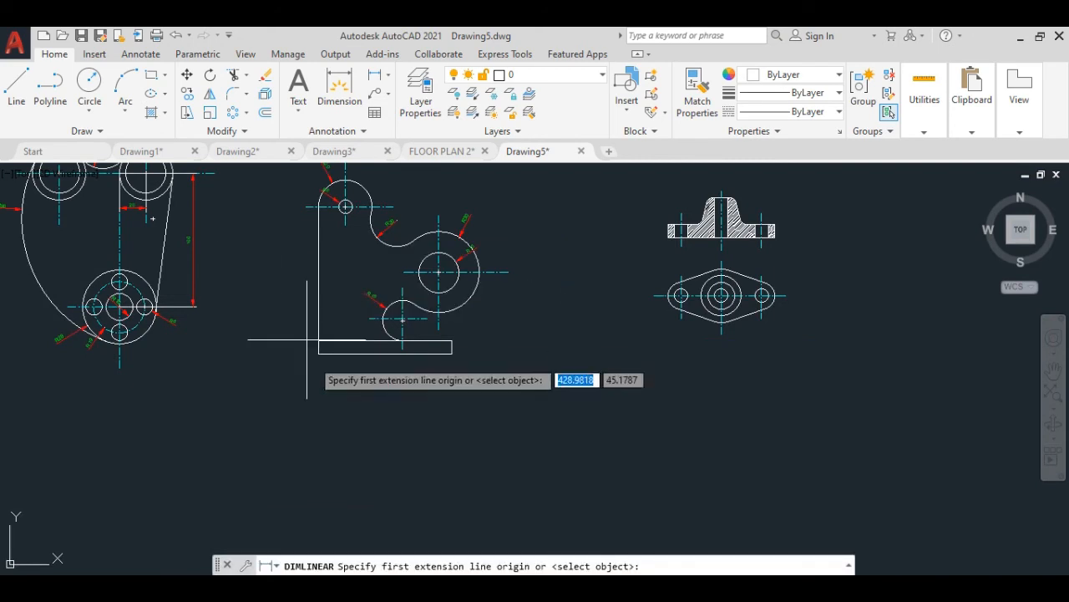
scroll(452, 284, up, 2)
scroll(319, 380, up, 2)
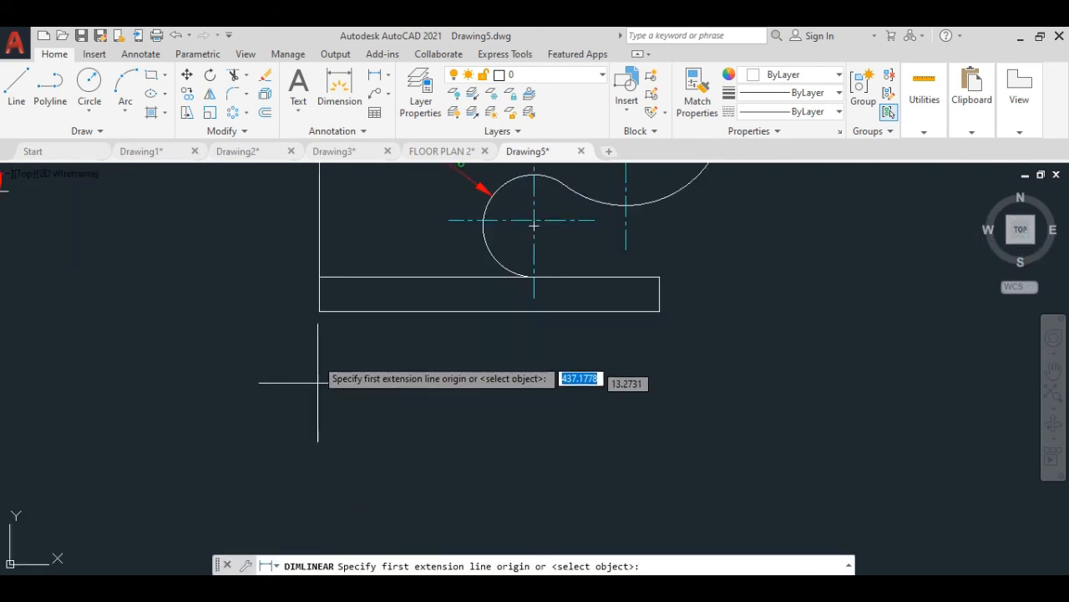
click(319, 312)
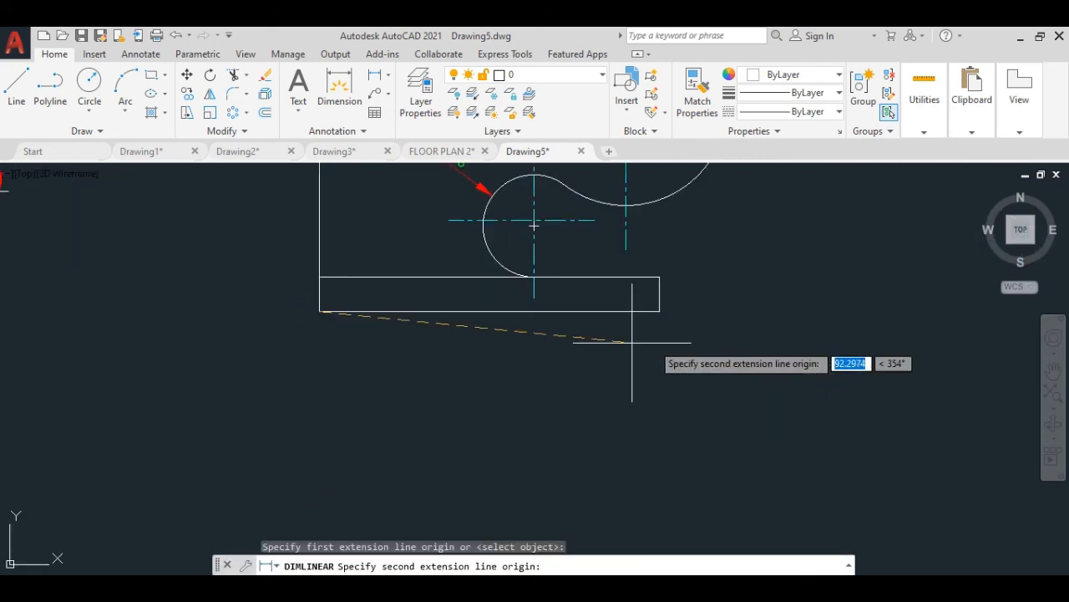
click(659, 311)
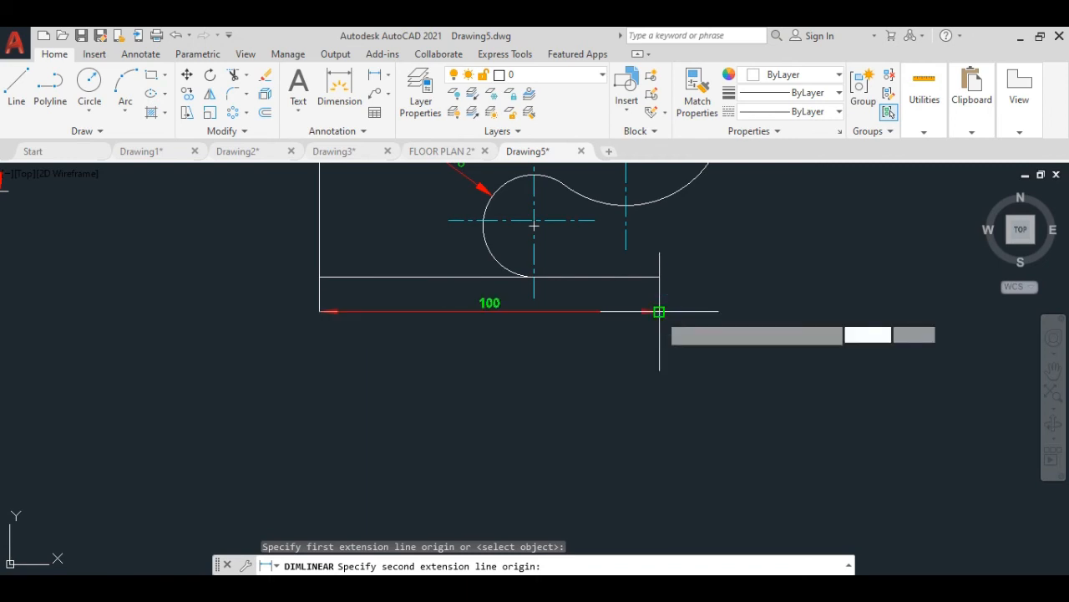
click(650, 386)
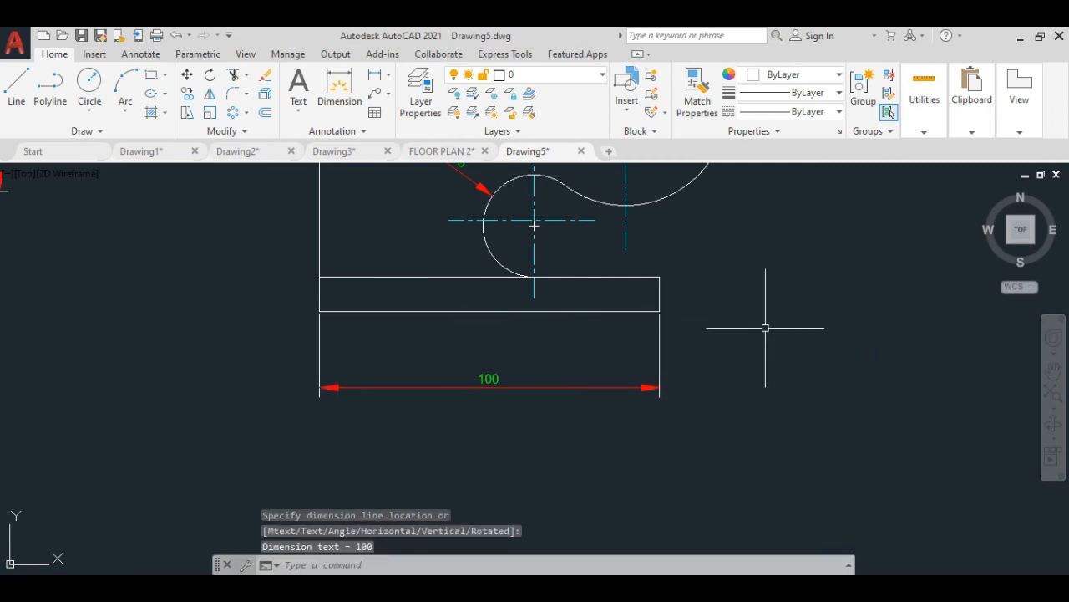
Add a vertical linear dimension for the base plate's thickness at its right end, placed just right of the plate.
click(376, 77)
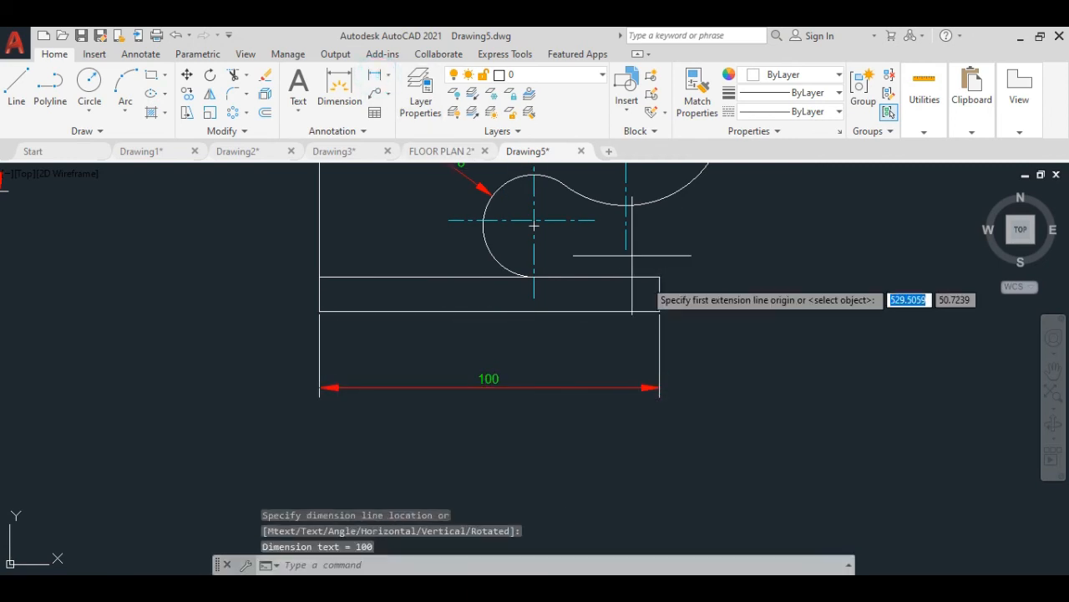
scroll(647, 282, up, 3)
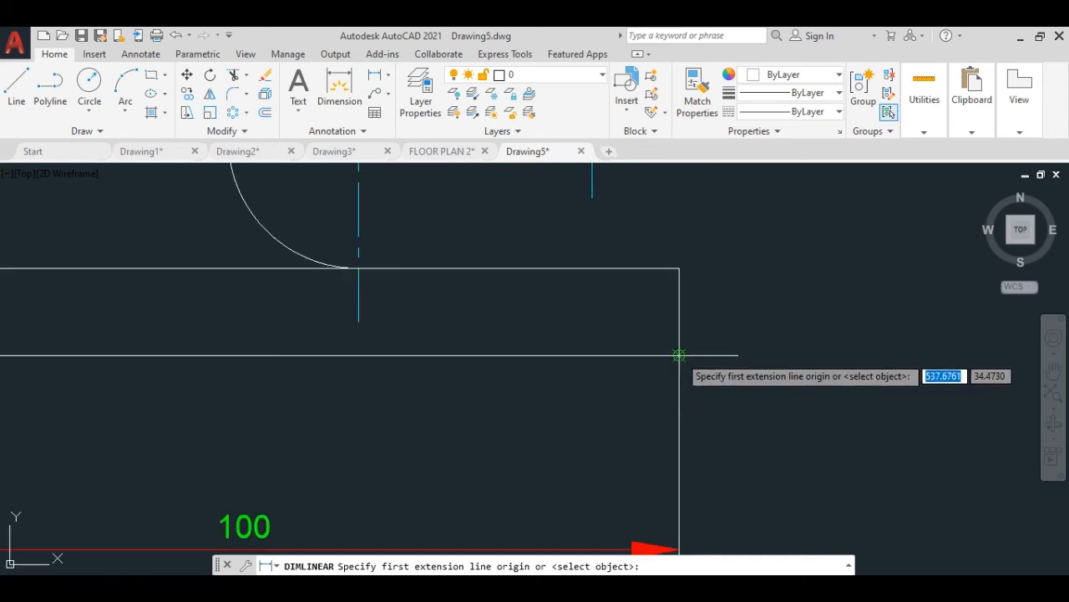
click(679, 355)
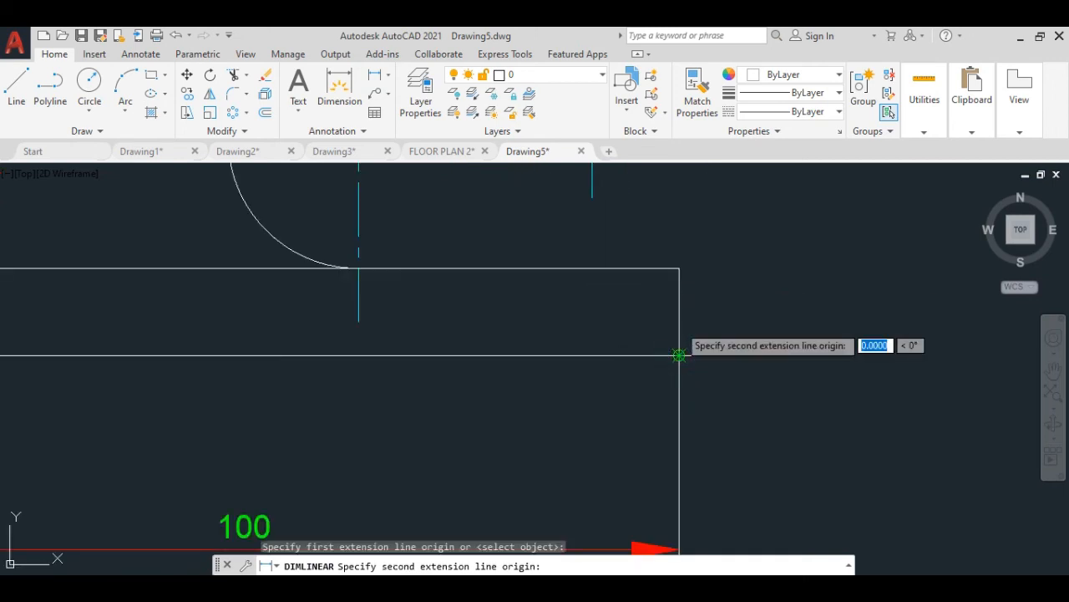
click(679, 268)
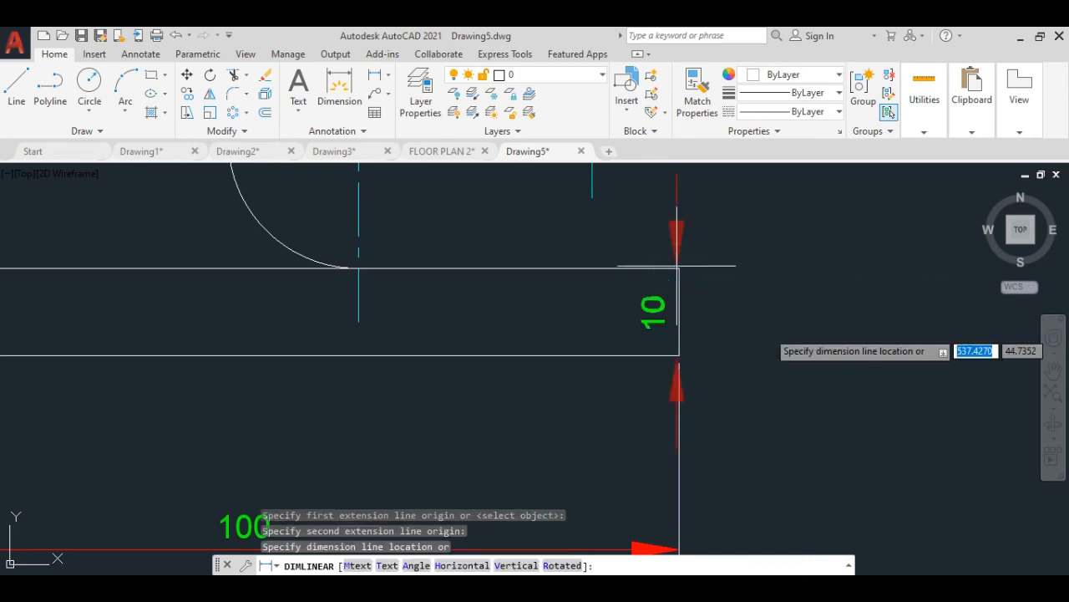
click(784, 340)
scroll(707, 337, down, 2)
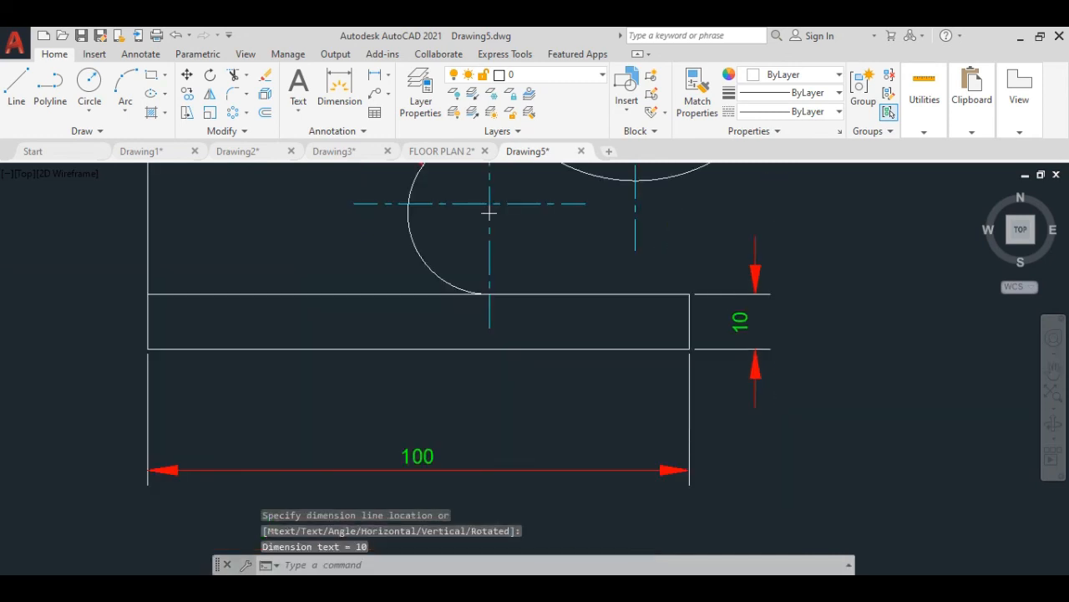
scroll(493, 226, down, 4)
middle_drag(555, 359, 590, 458)
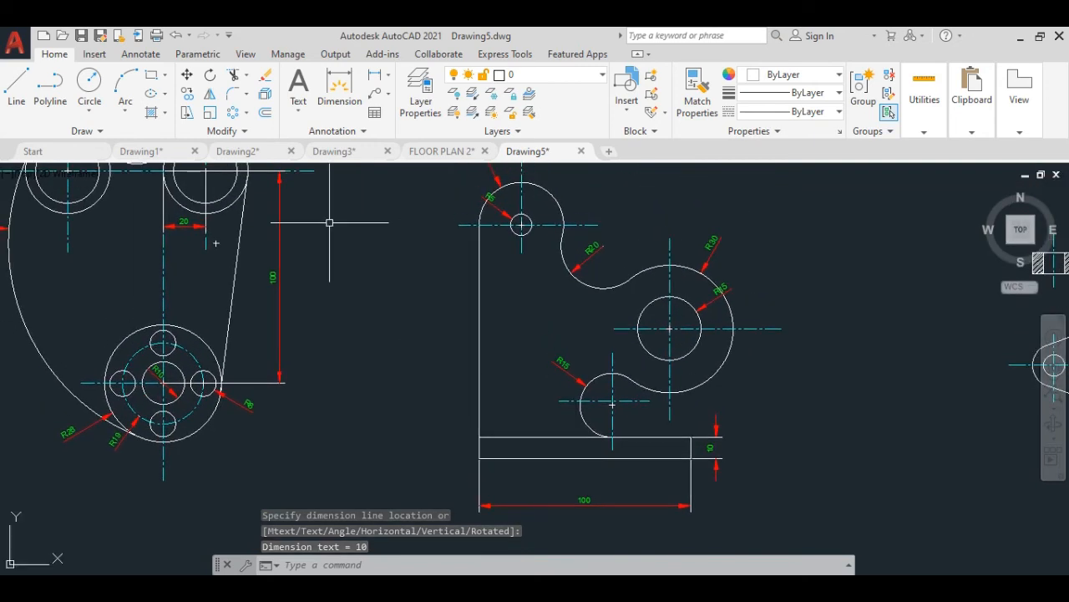
Add a vertical linear dimension along the bracket's straight left edge, from the base plate's top to the upper arc's start, placed left of the part.
click(373, 77)
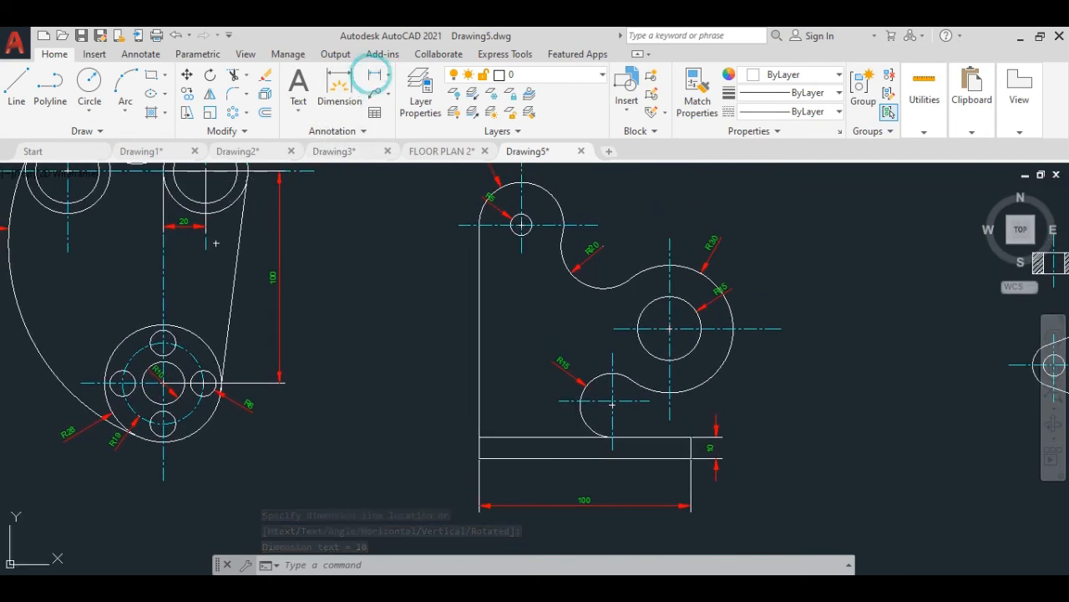
click(479, 433)
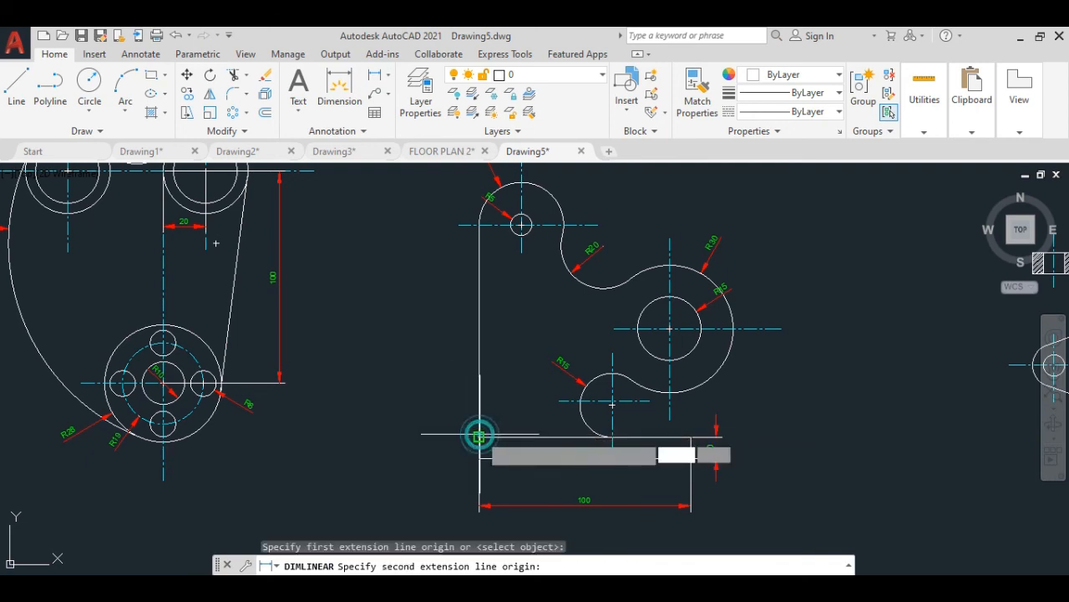
click(479, 224)
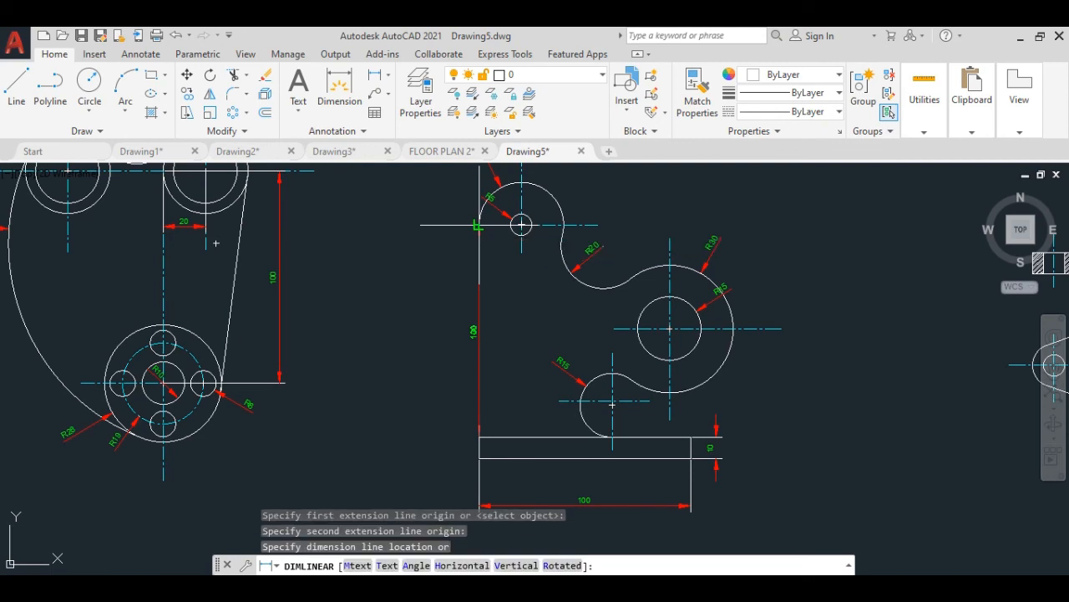
scroll(443, 358, up, 2)
click(443, 358)
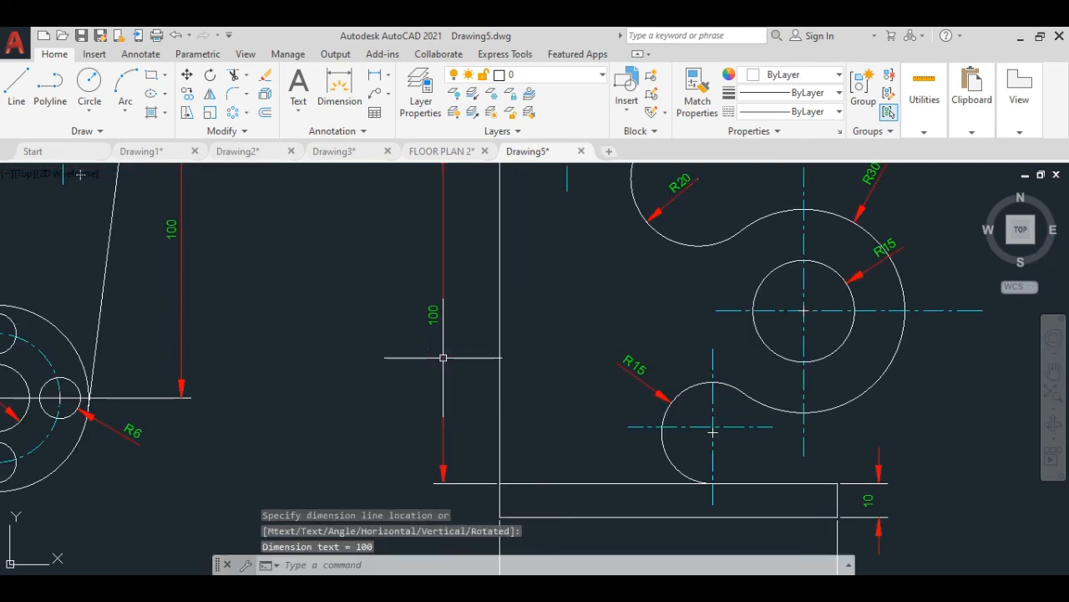
Add a radius dimension to the left end arc of the flange's plan view, placed to its upper left.
scroll(442, 358, down, 2)
scroll(444, 358, down, 2)
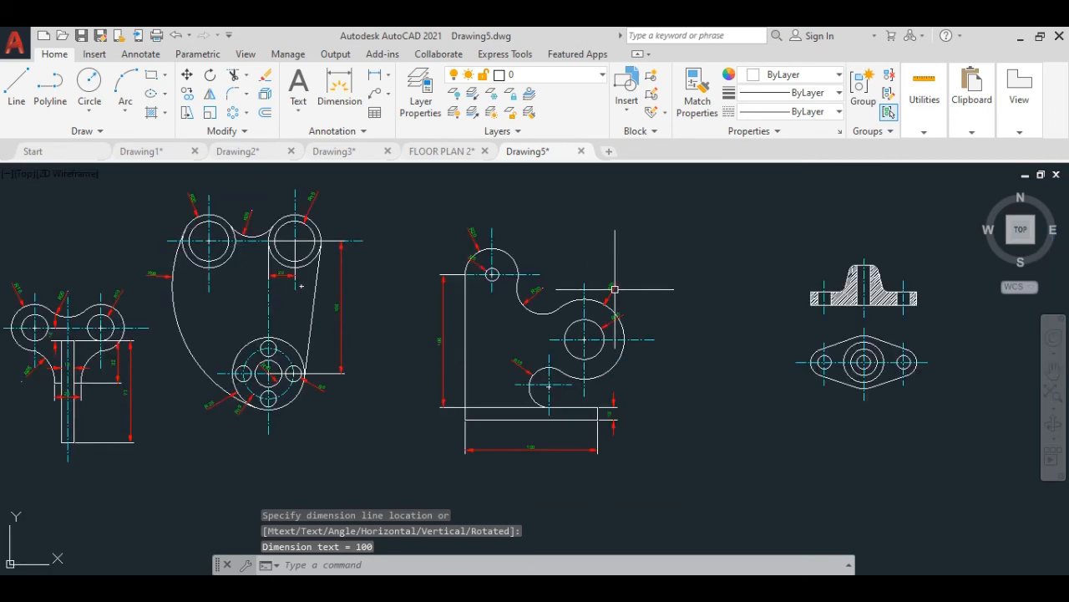
middle_drag(612, 289, 510, 312)
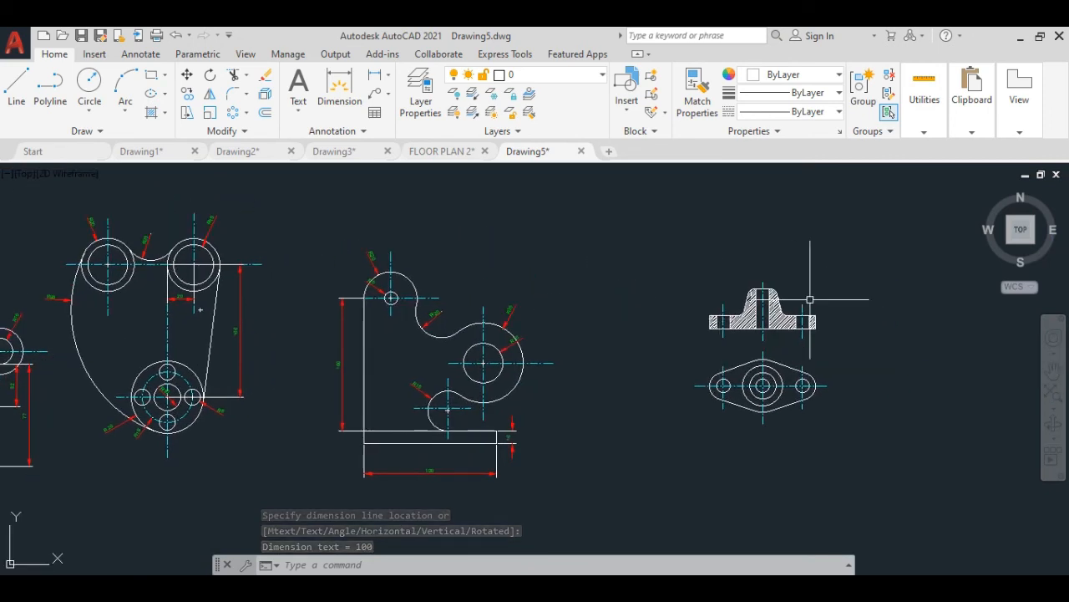
scroll(812, 332, up, 4)
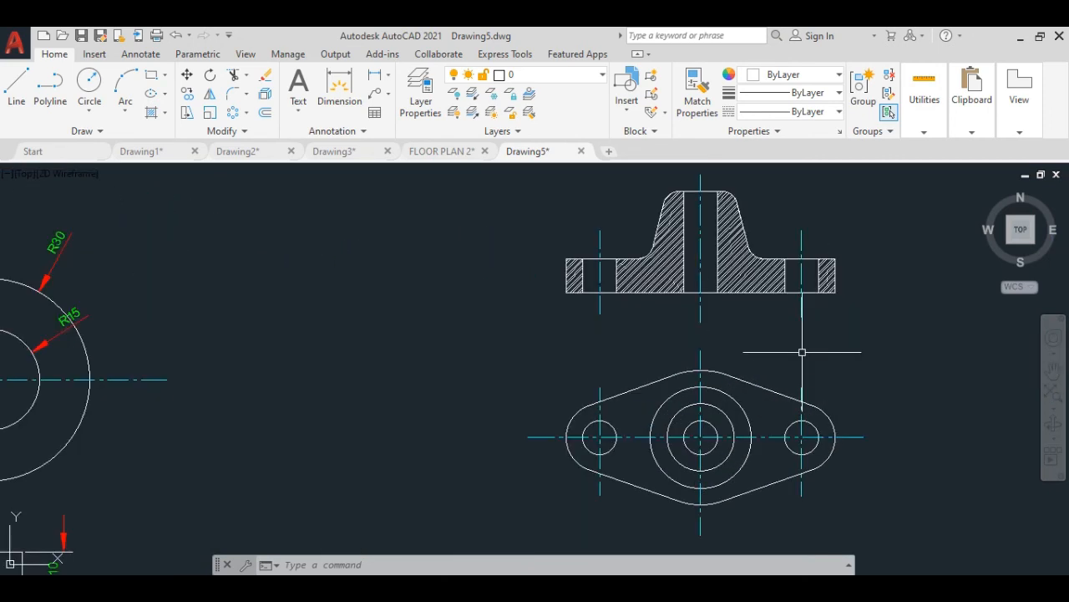
click(390, 77)
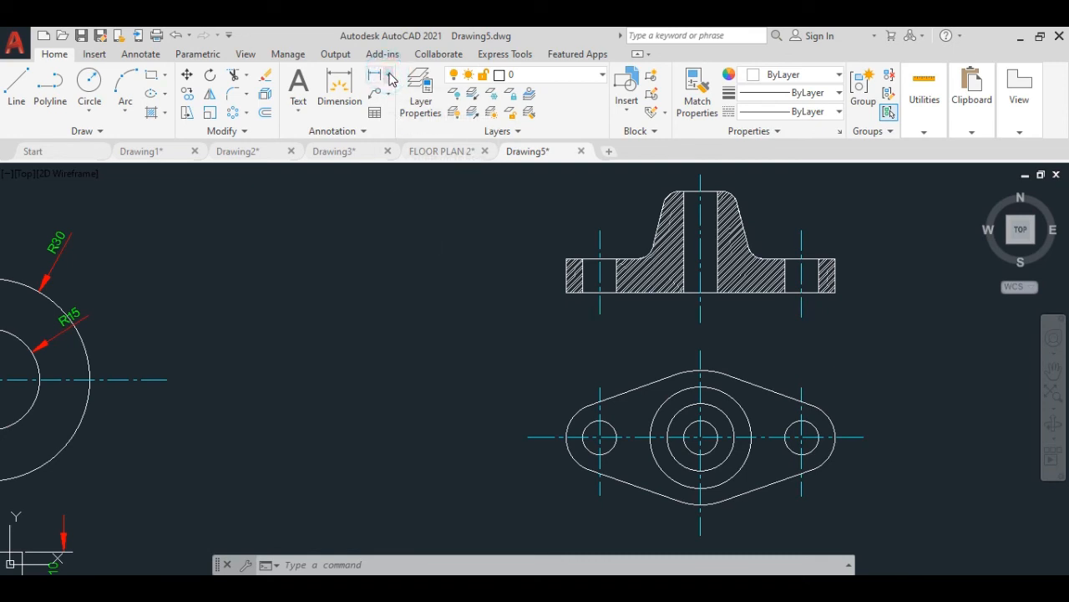
click(389, 76)
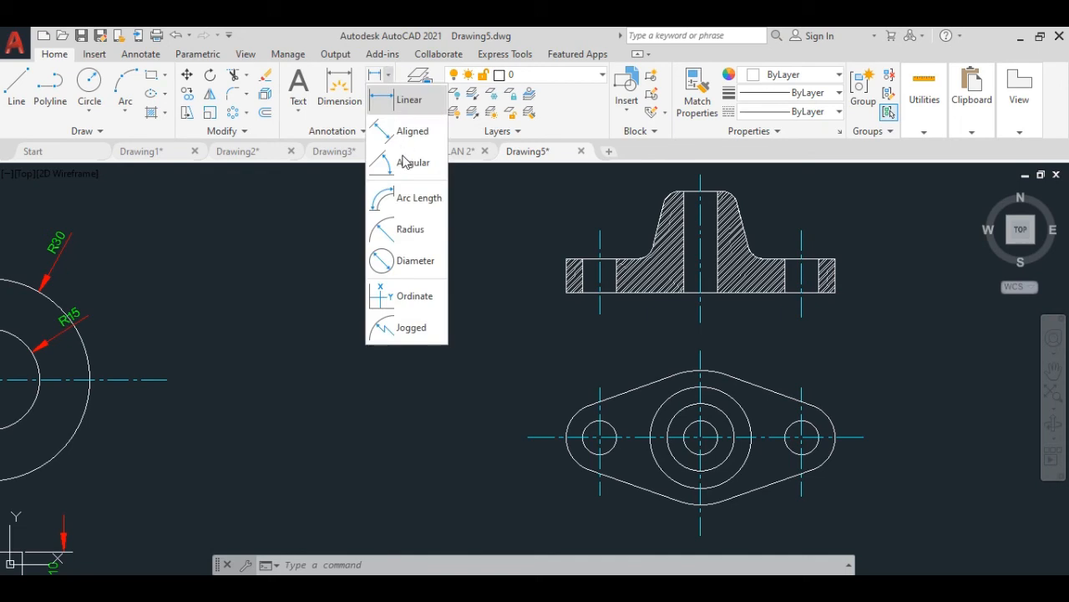
click(403, 221)
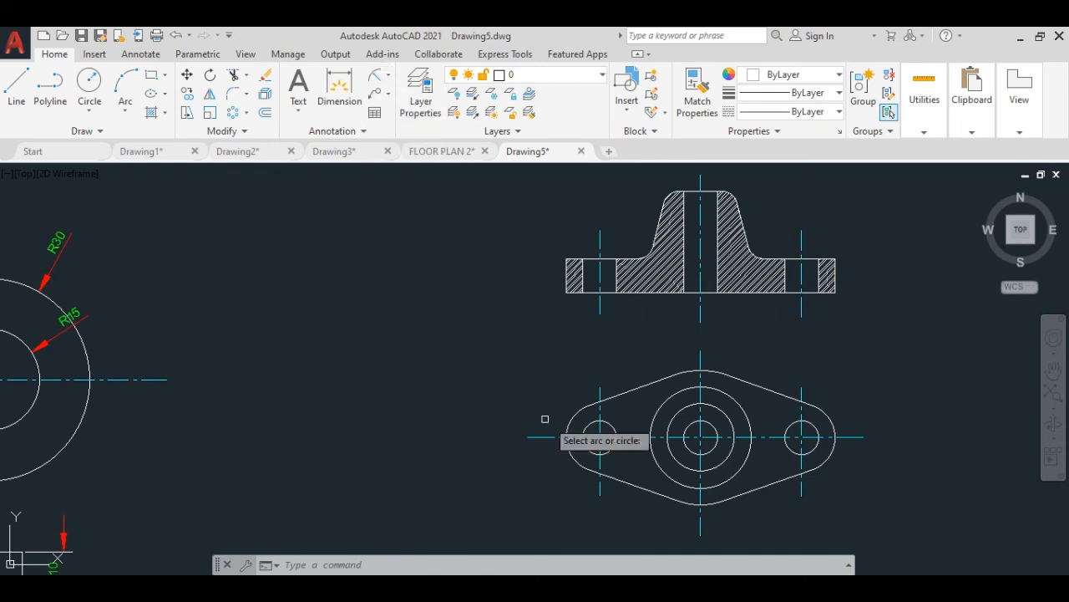
scroll(589, 424, up, 2)
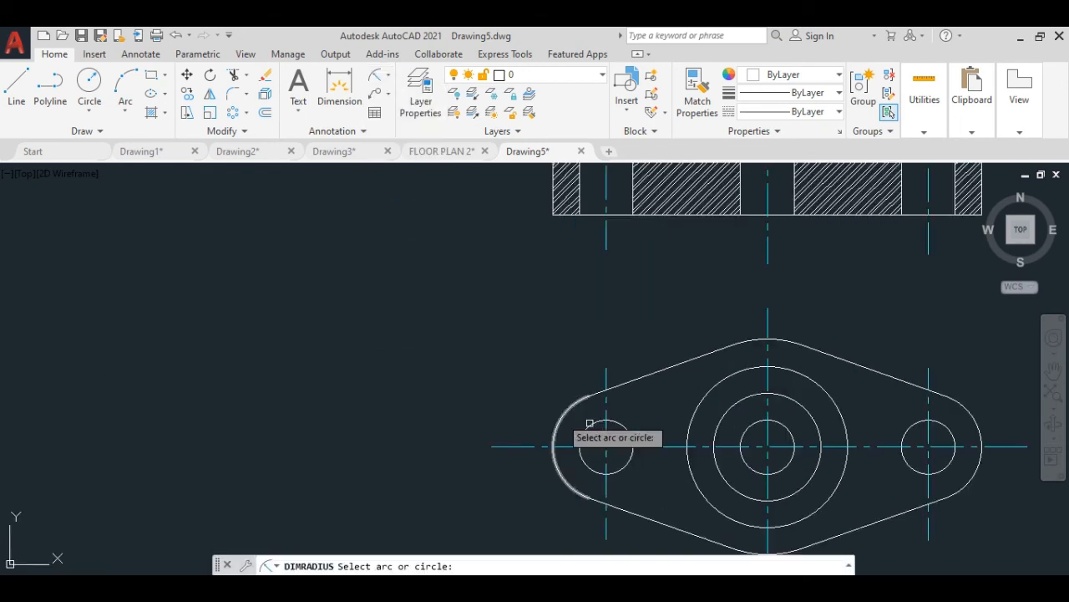
click(559, 417)
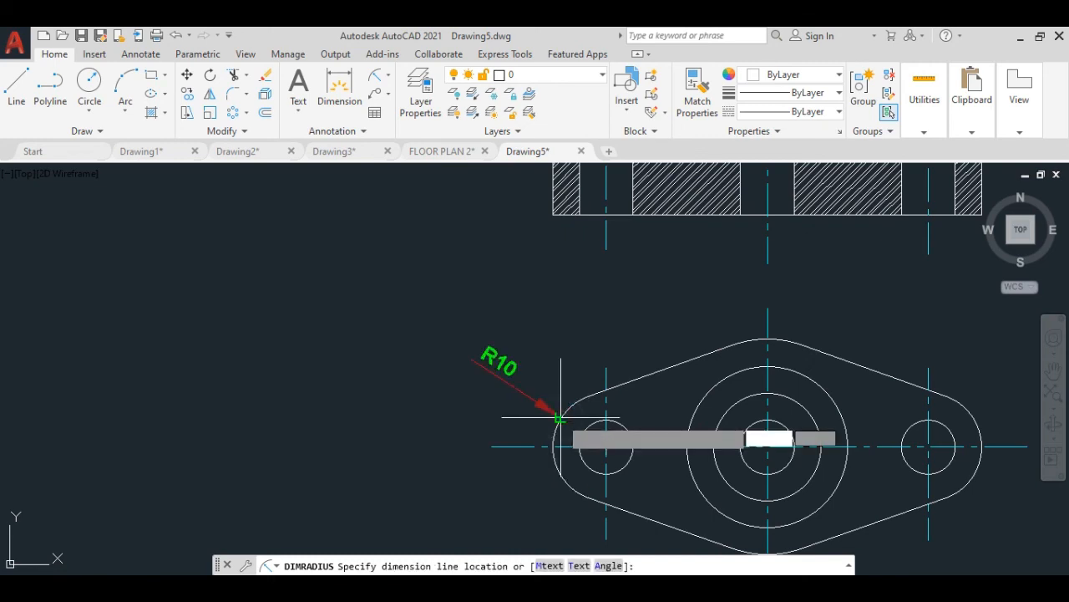
click(532, 412)
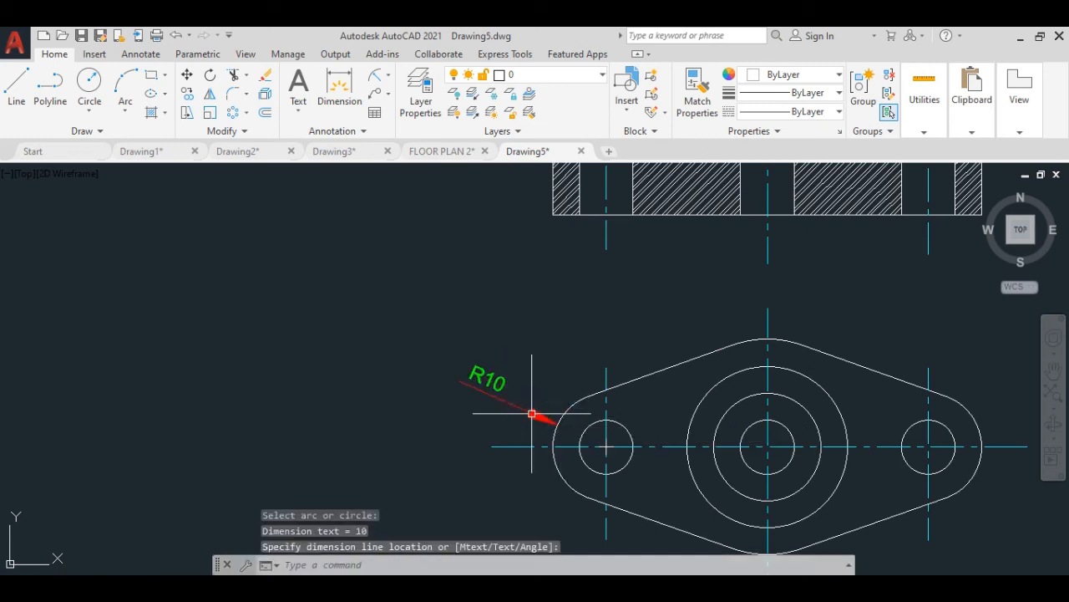
Add a radius dimension to the flange's left bolt hole, placed to its lower left.
click(374, 77)
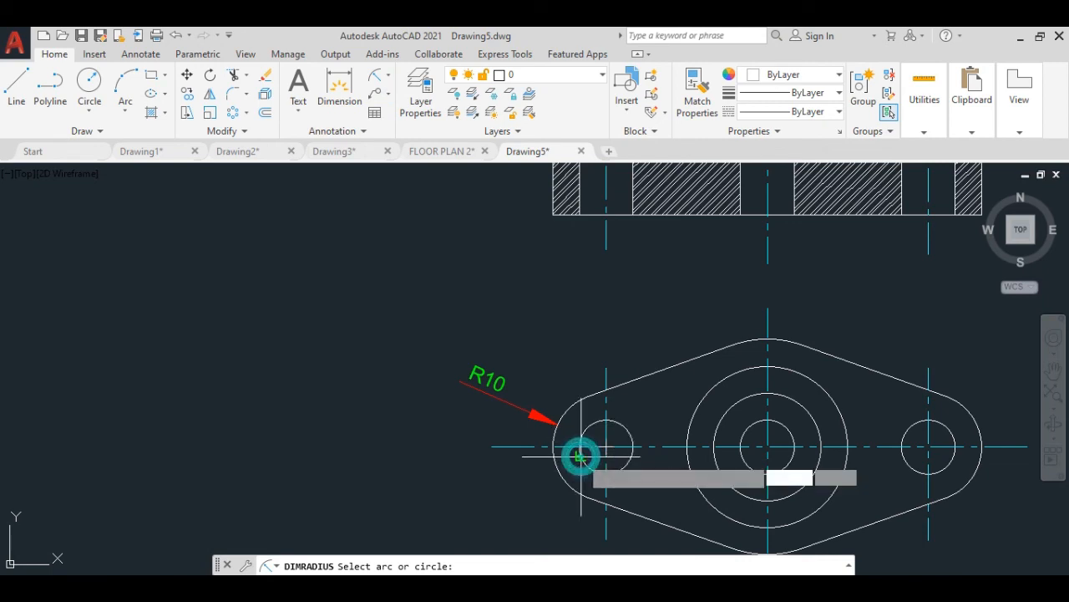
click(579, 455)
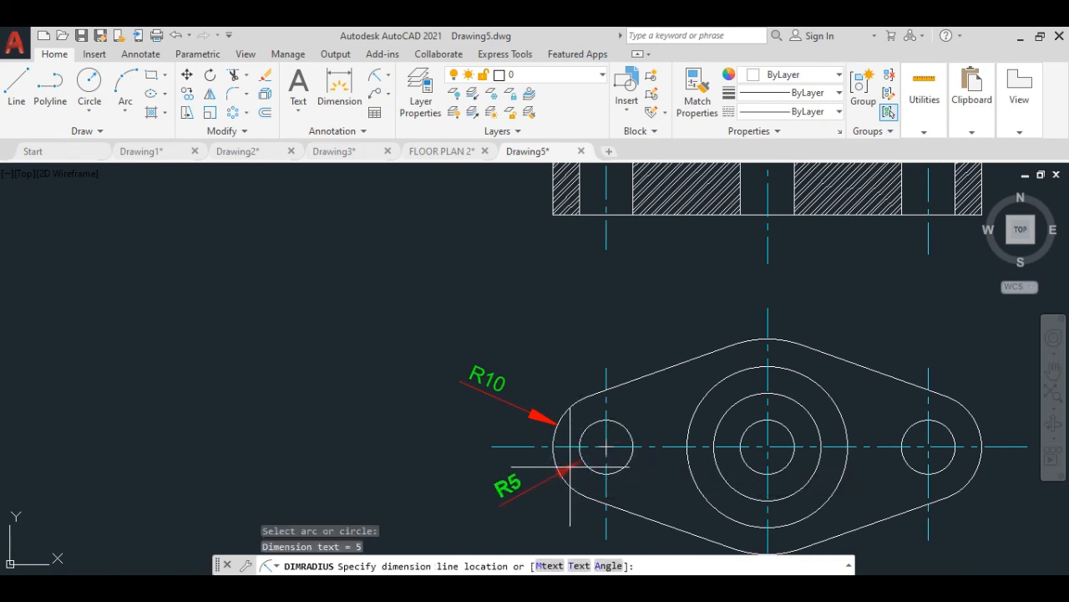
click(569, 468)
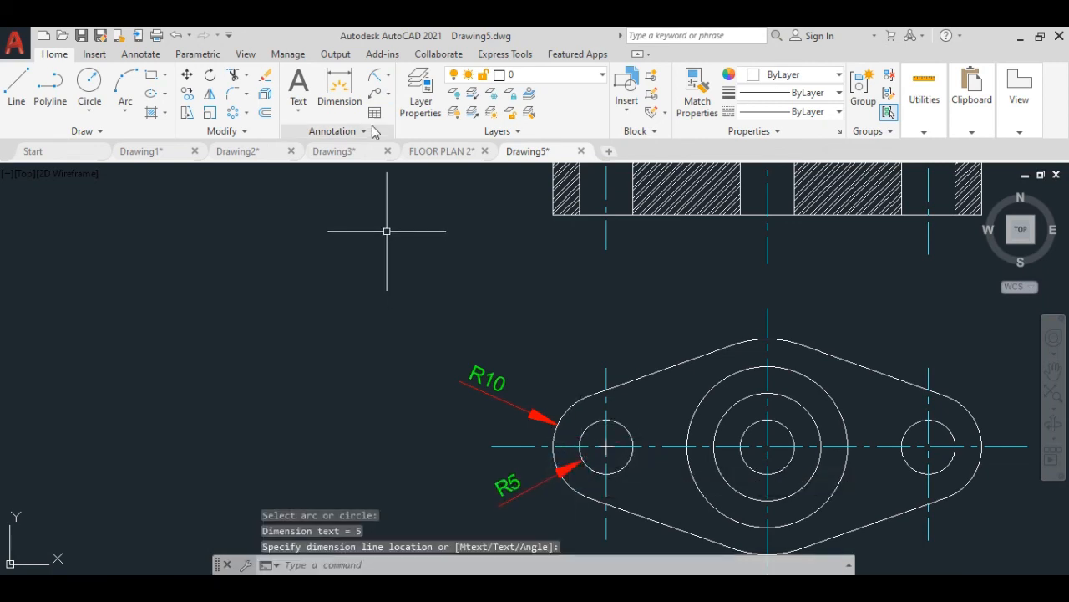
Add diameter dimensions to the largest and middle concentric circles of the flange, placed to the upper left and lower left respectively.
click(389, 77)
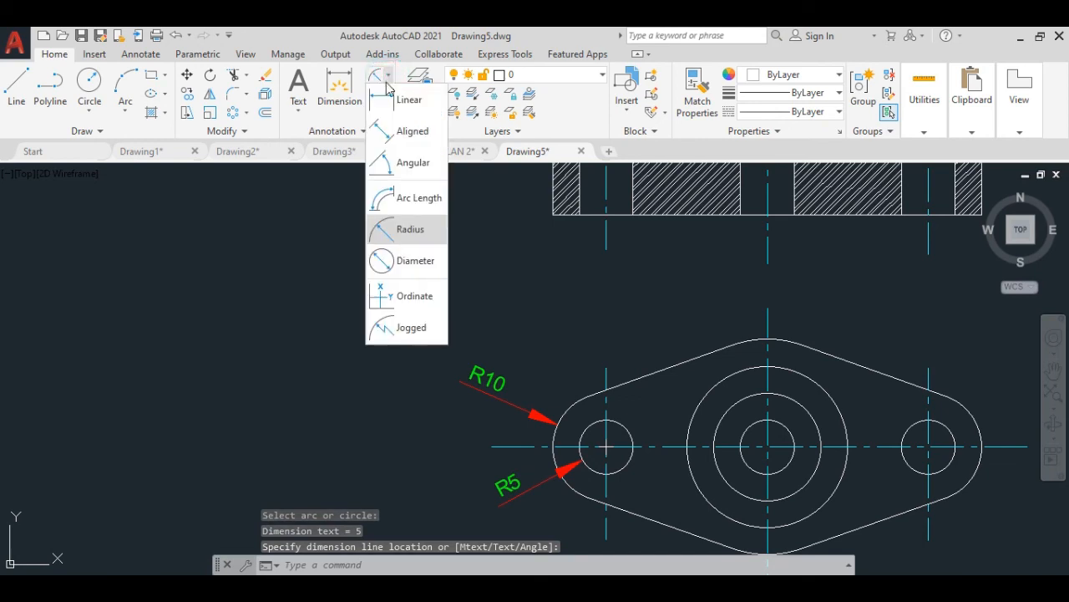
click(421, 263)
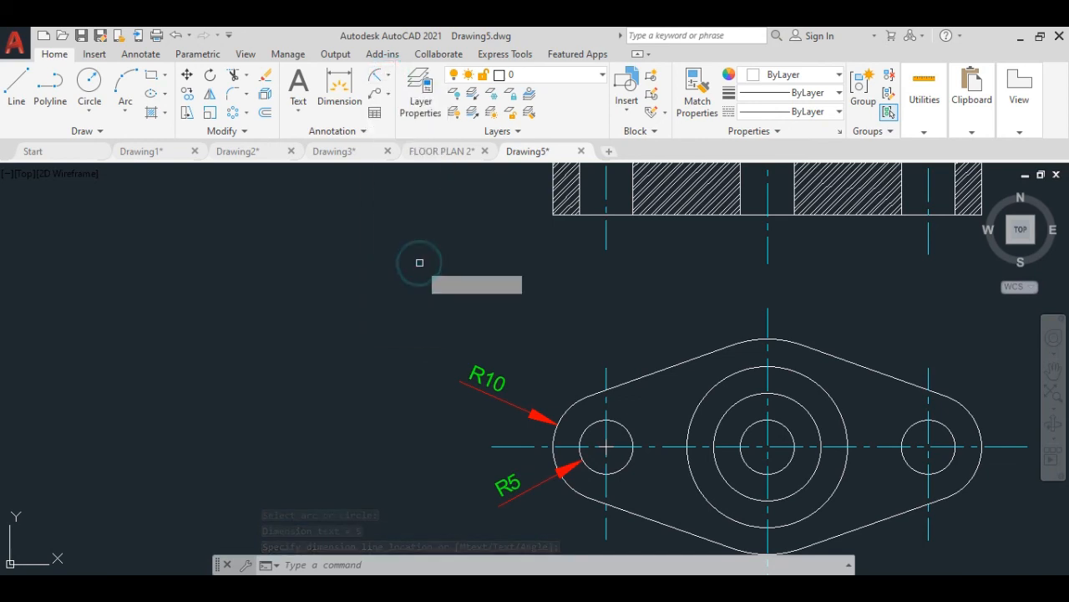
click(714, 385)
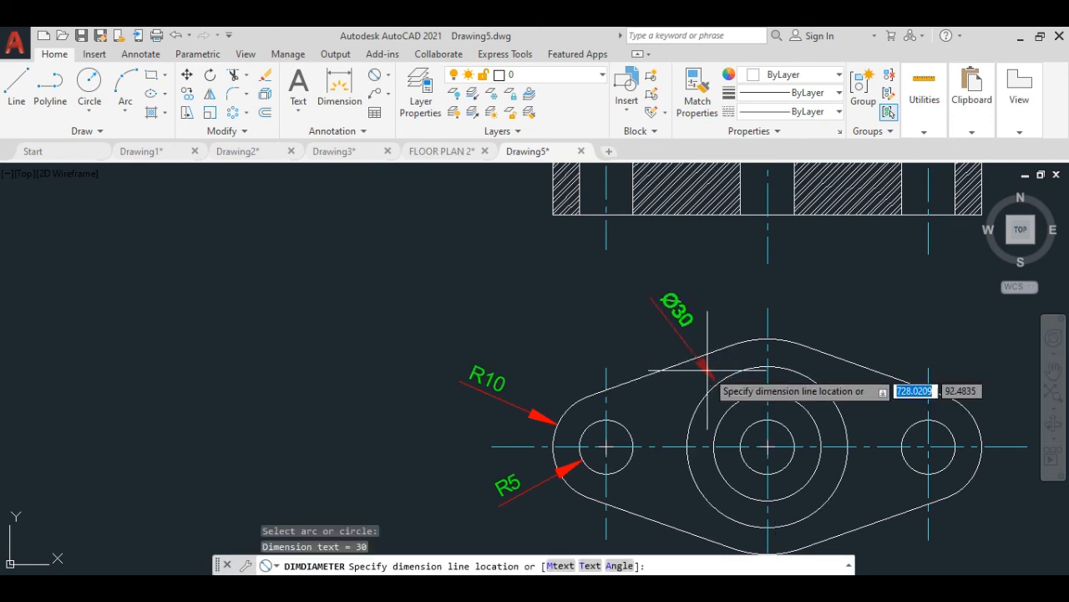
click(690, 381)
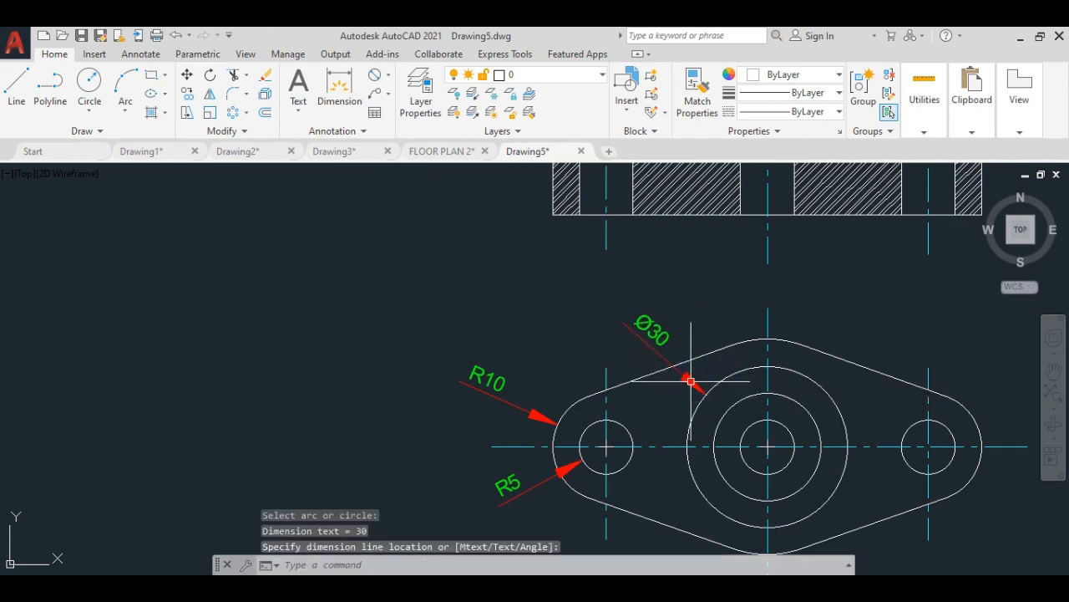
key(Return)
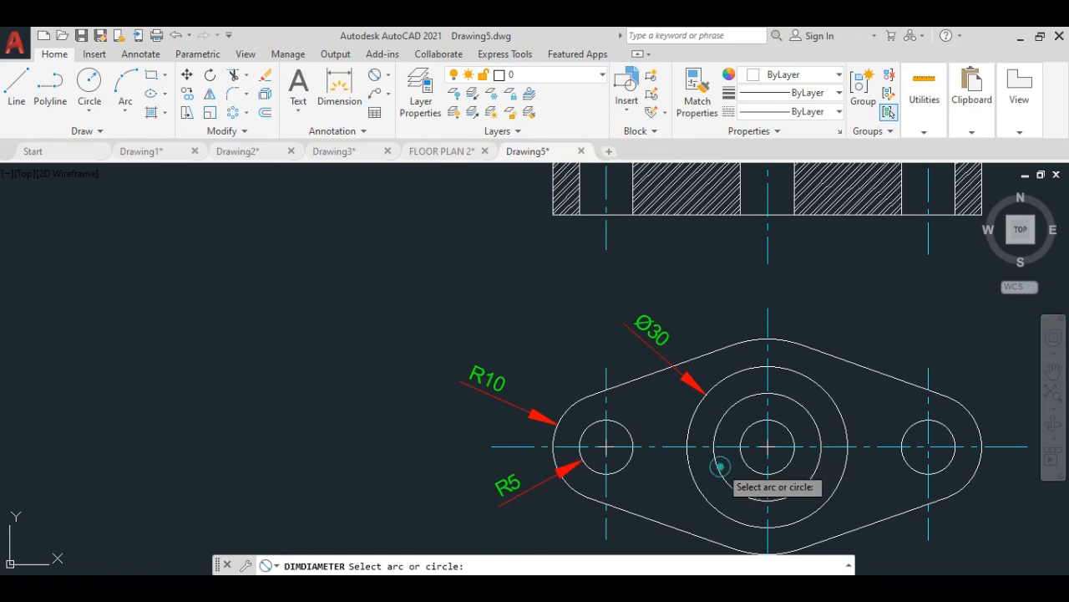
click(721, 467)
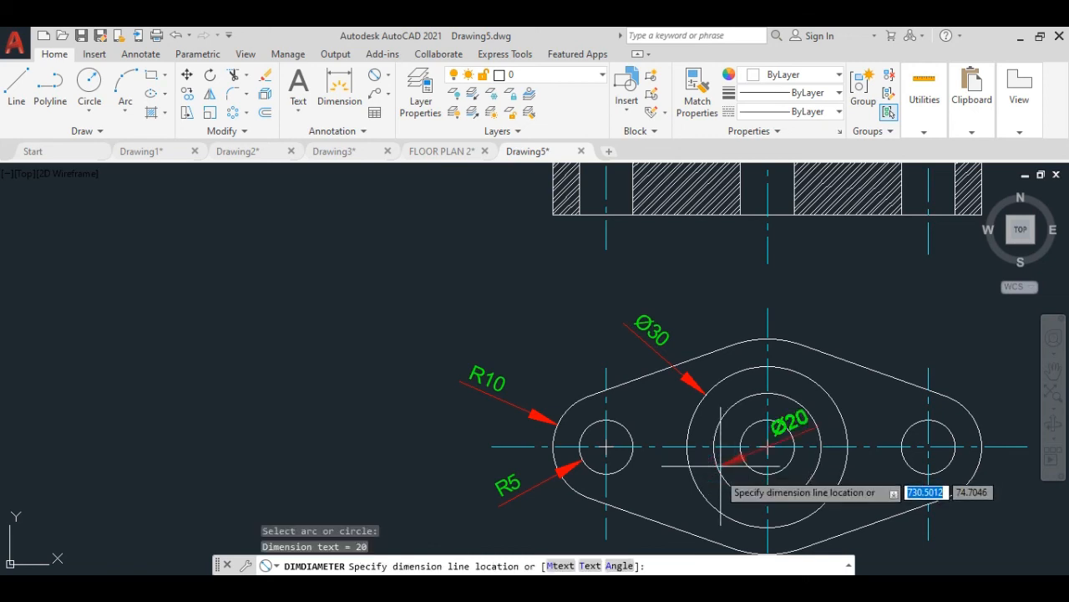
click(684, 525)
Add a diameter dimension to the innermost central circle of the flange, placed to its lower right.
mouse_move(681, 485)
middle_down()
mouse_move(619, 435)
mouse_move(548, 416)
middle_up()
click(377, 79)
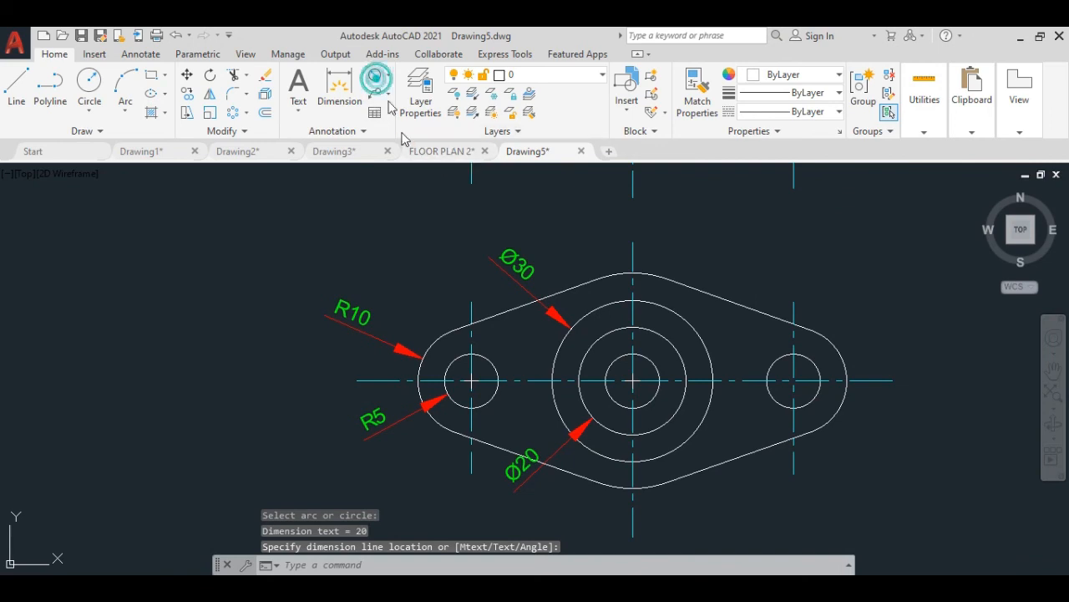
click(643, 407)
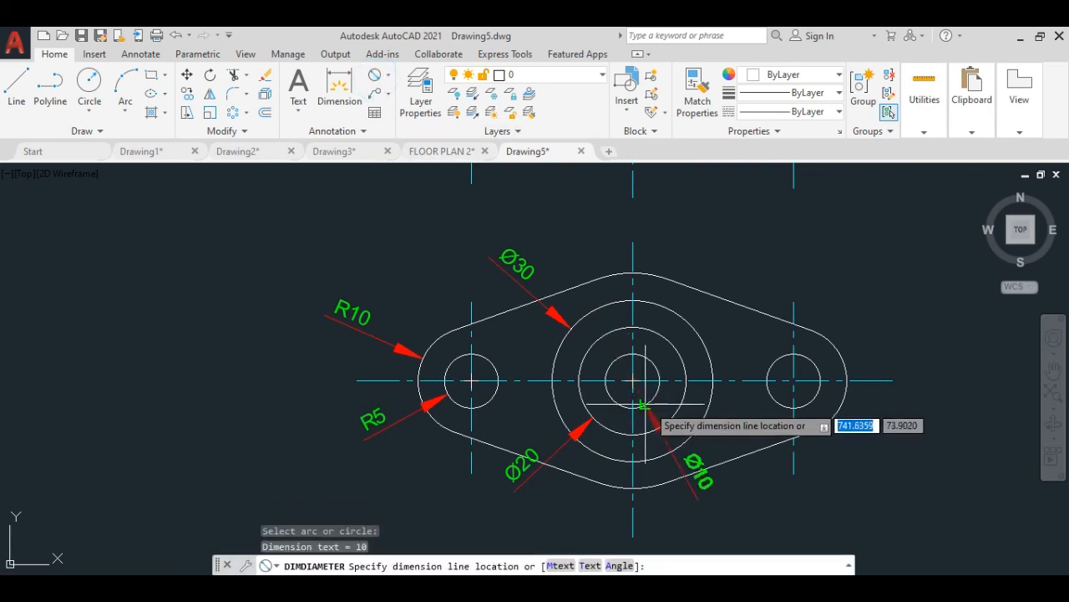
click(642, 407)
click(645, 406)
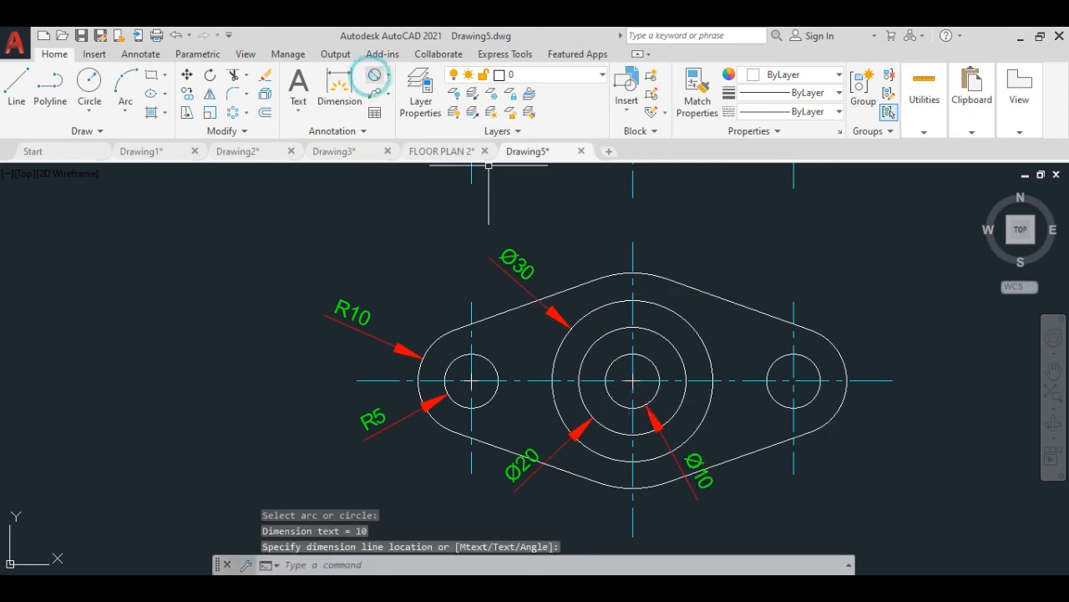
Add a diameter dimension to the bottom arc of the flange's outer outline, placed below the part.
key(Return)
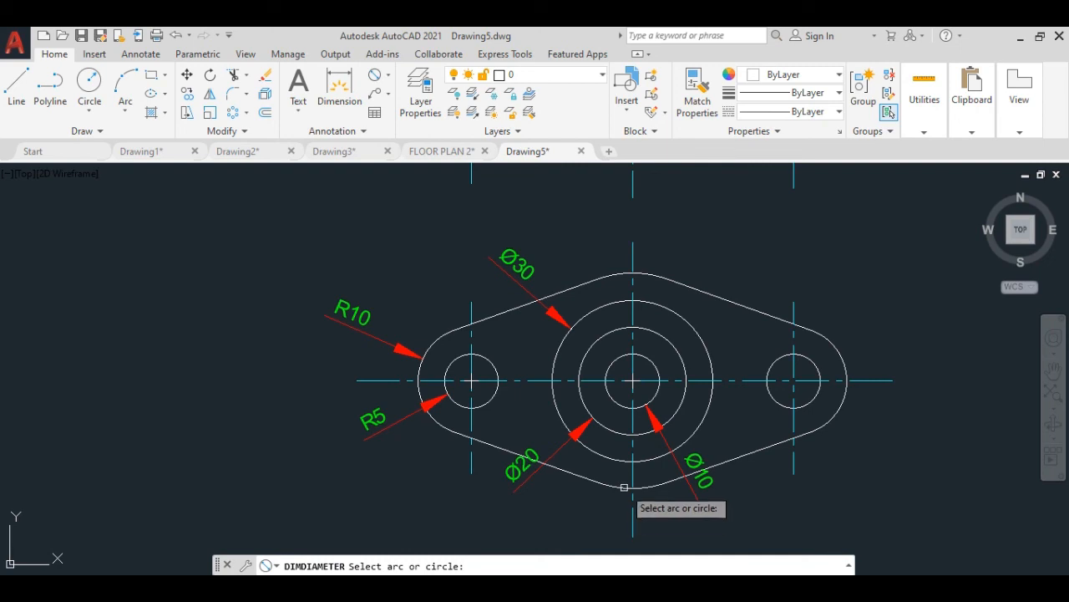
click(623, 484)
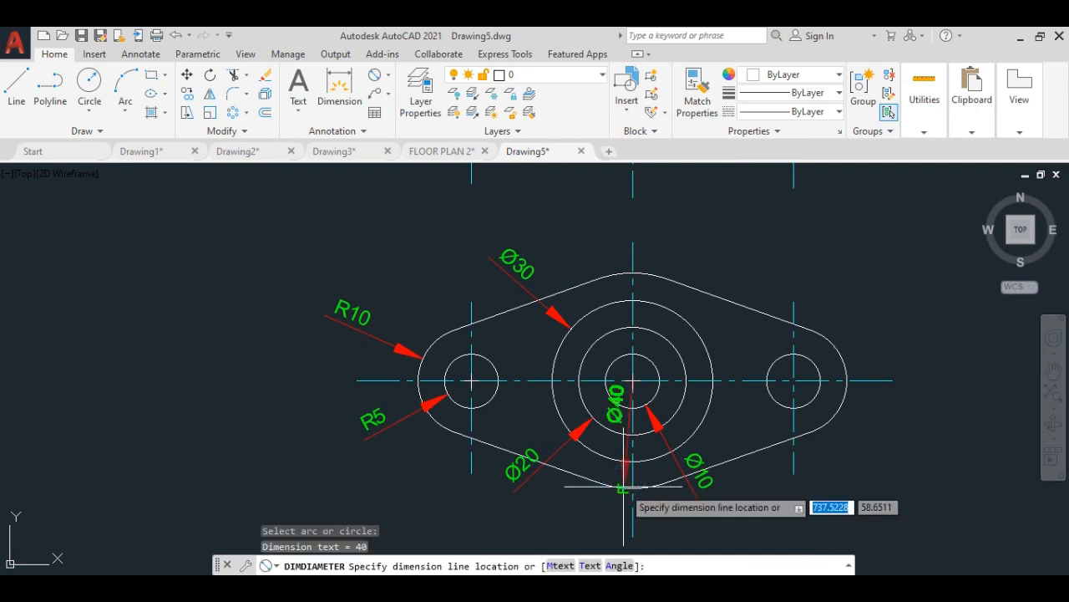
middle_drag(574, 519, 531, 456)
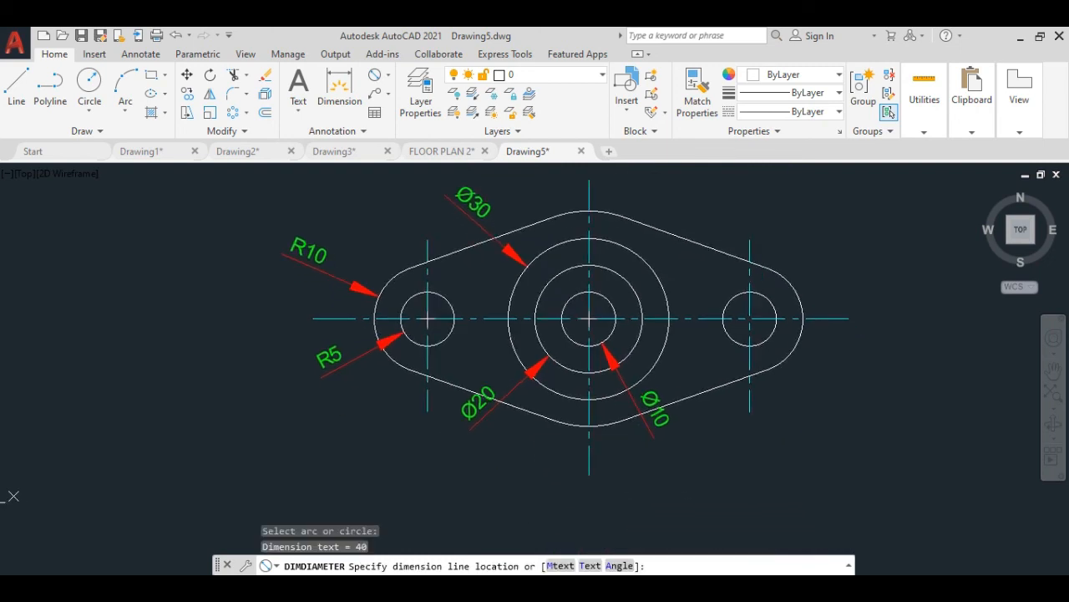
click(562, 497)
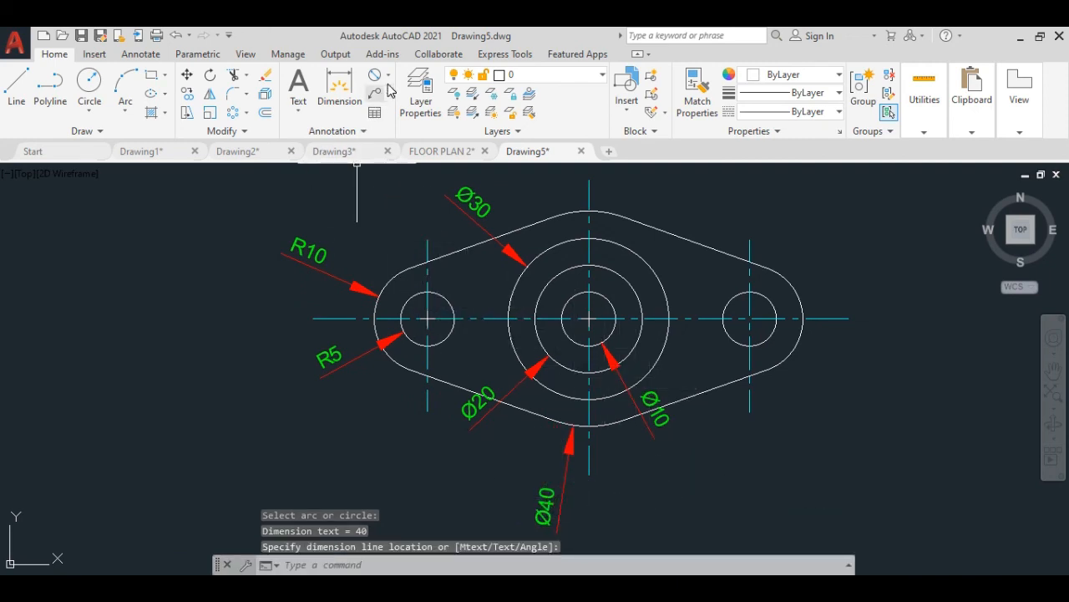
Add a horizontal linear dimension between the centres of the flange's two bolt holes, placed between the plan and sectional views.
middle_drag(716, 201, 703, 251)
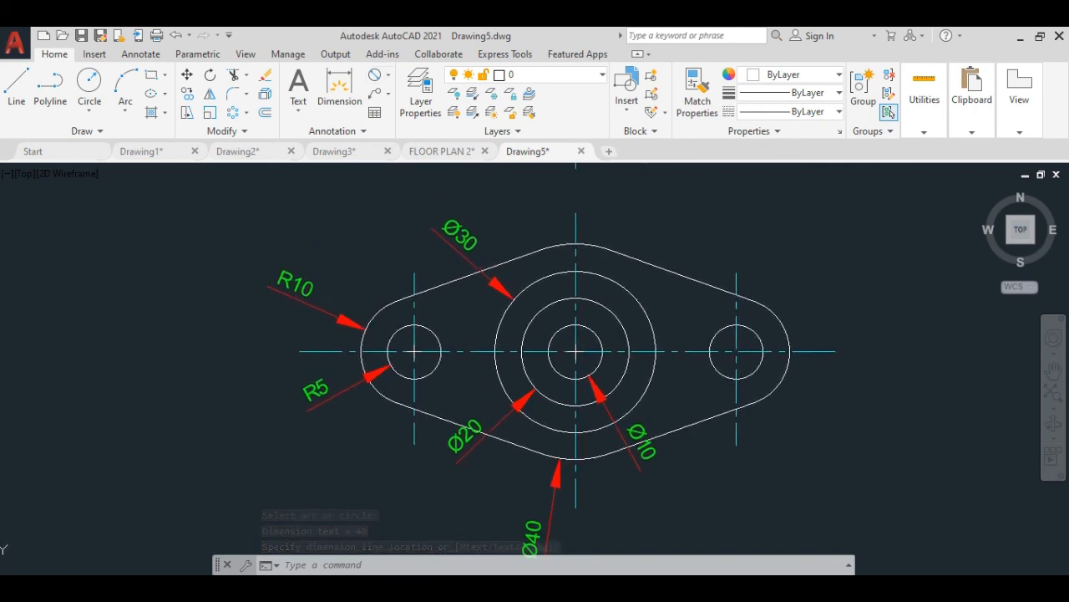
click(387, 74)
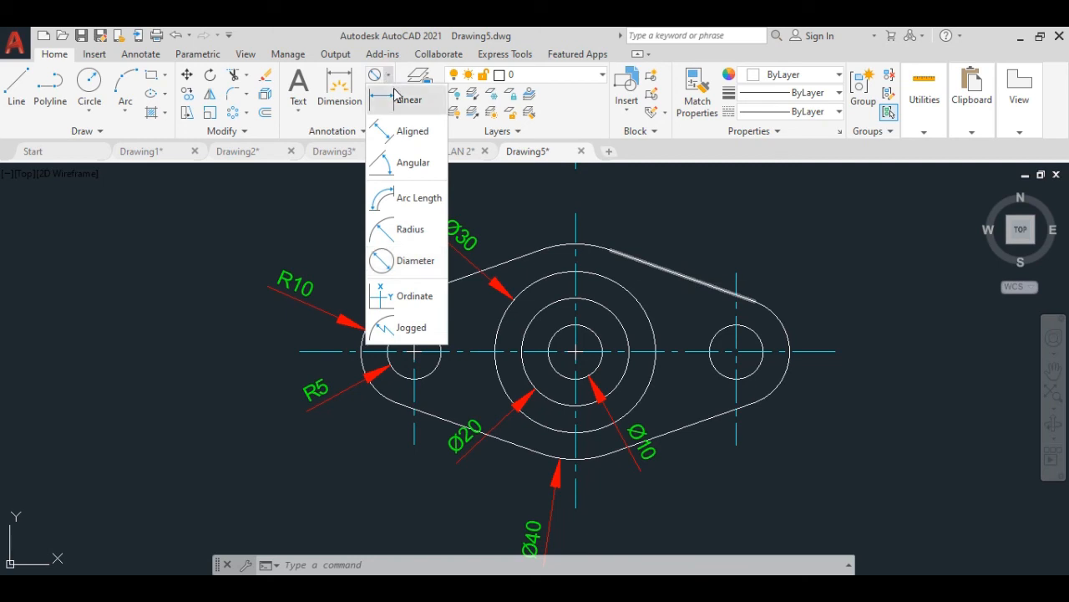
click(392, 89)
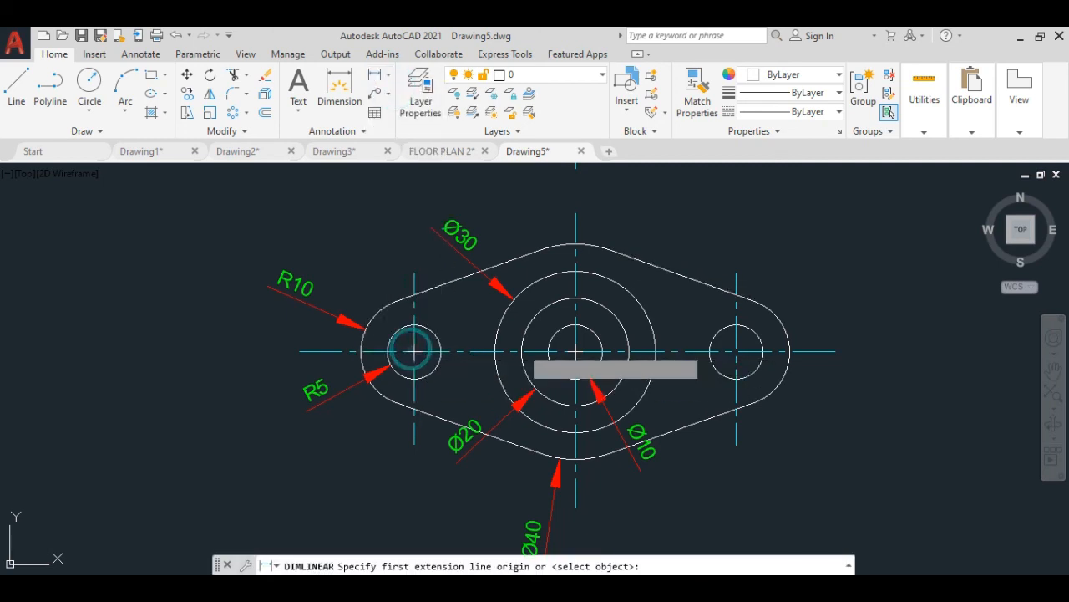
click(414, 351)
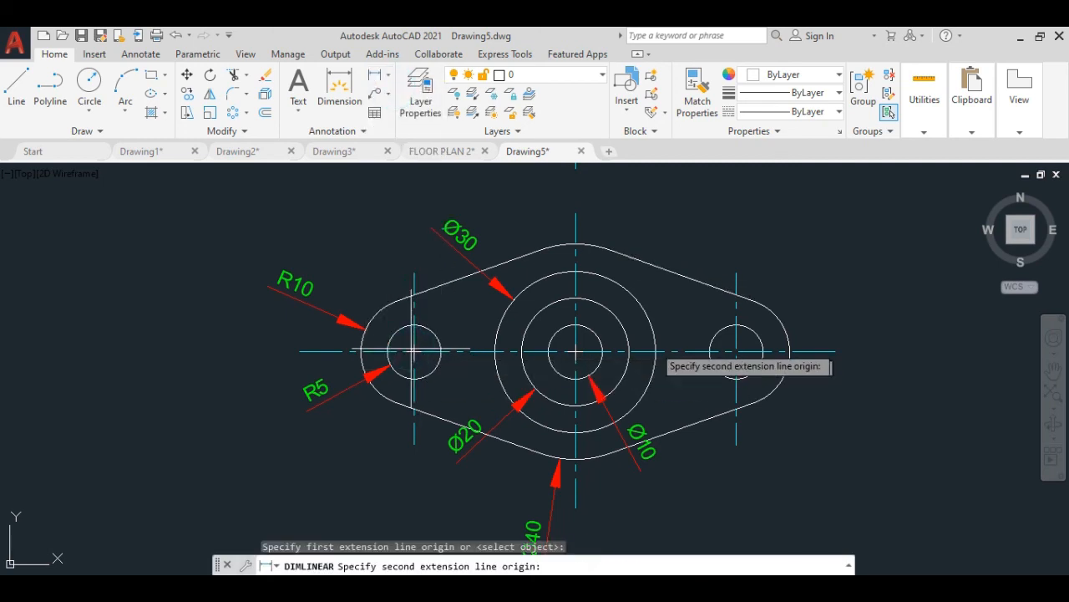
click(735, 352)
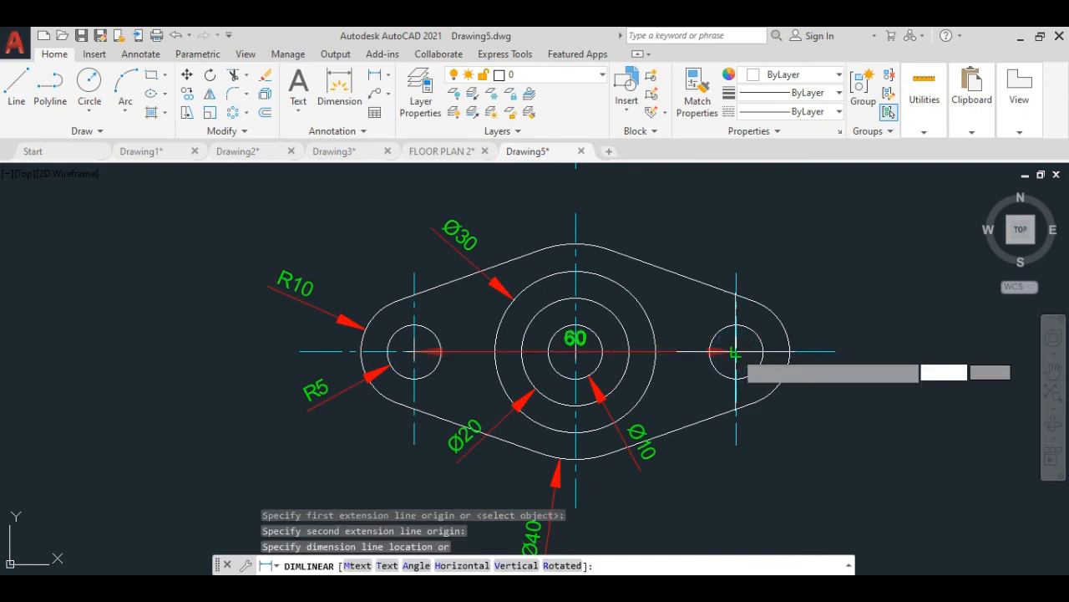
scroll(736, 352, down, 6)
middle_drag(736, 352, 708, 406)
scroll(707, 407, up, 5)
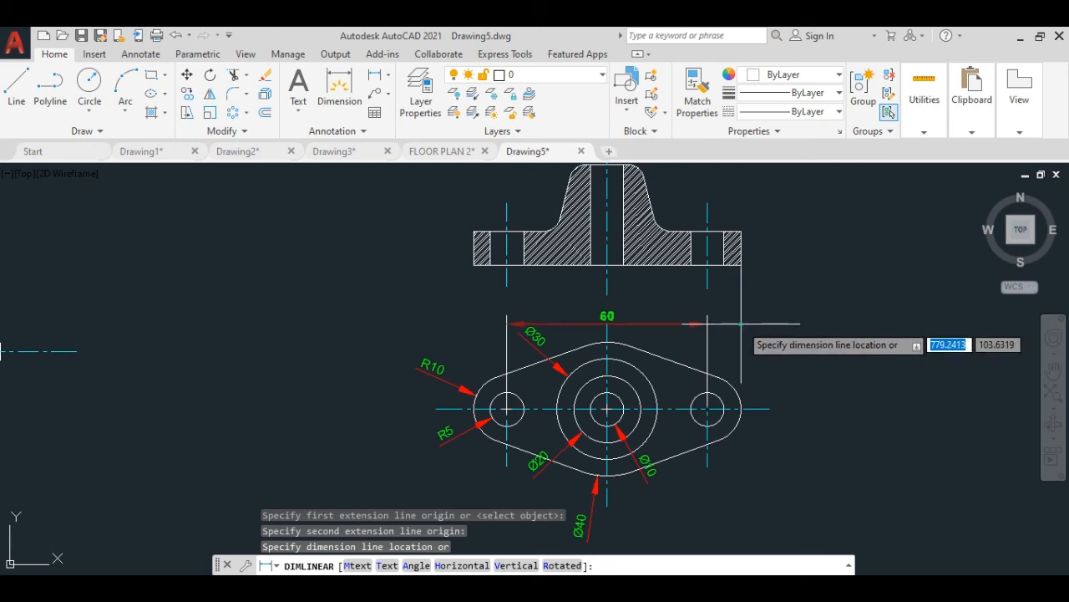
click(740, 323)
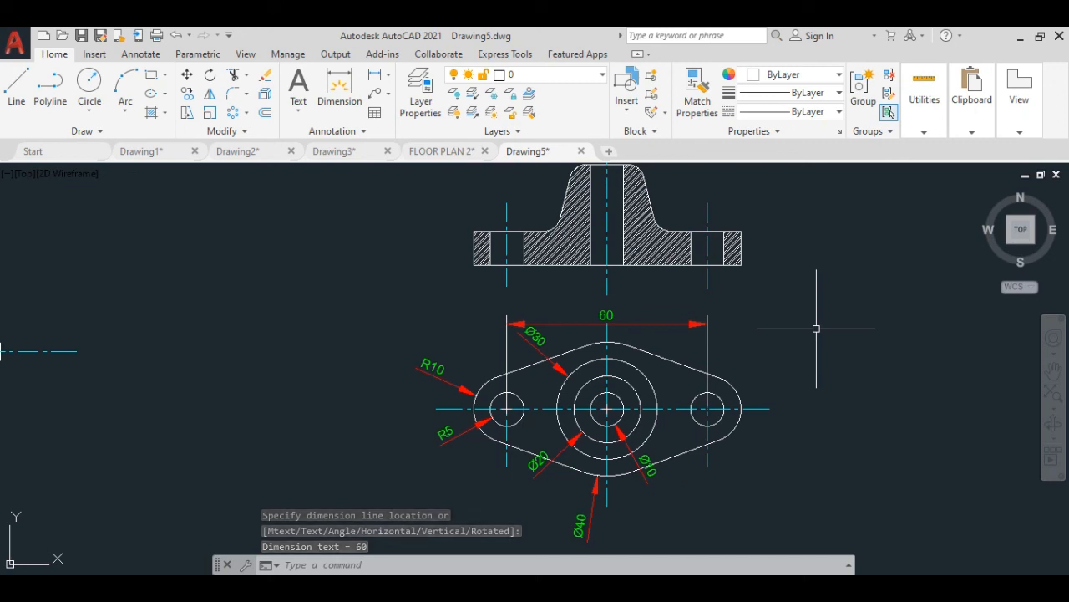
Add a horizontal linear dimension across the full width of the sectional view's base, placed just below it.
middle_drag(788, 323, 781, 374)
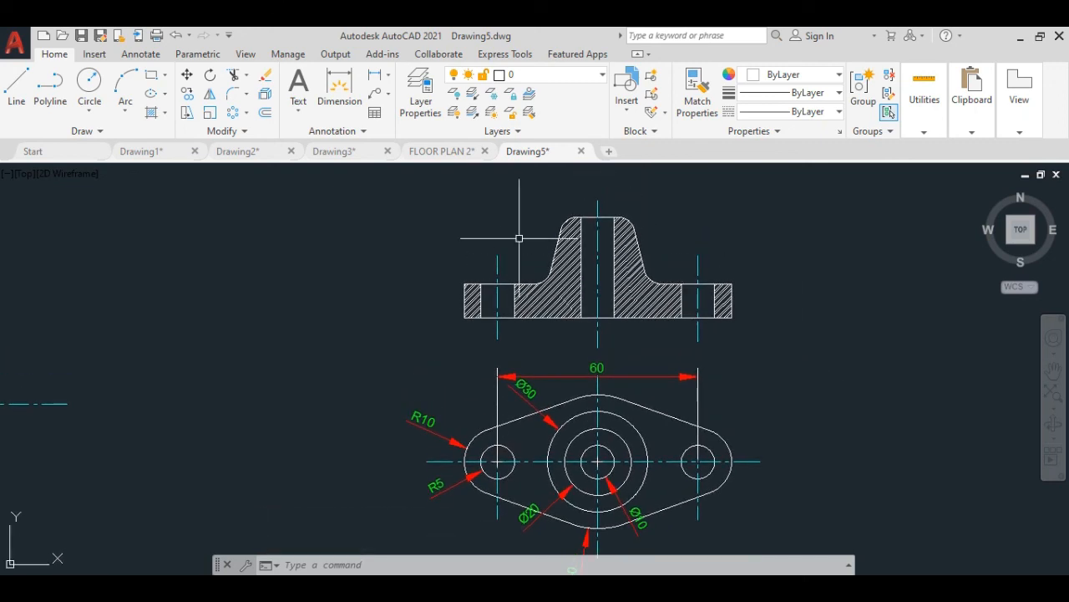
scroll(518, 238, up, 4)
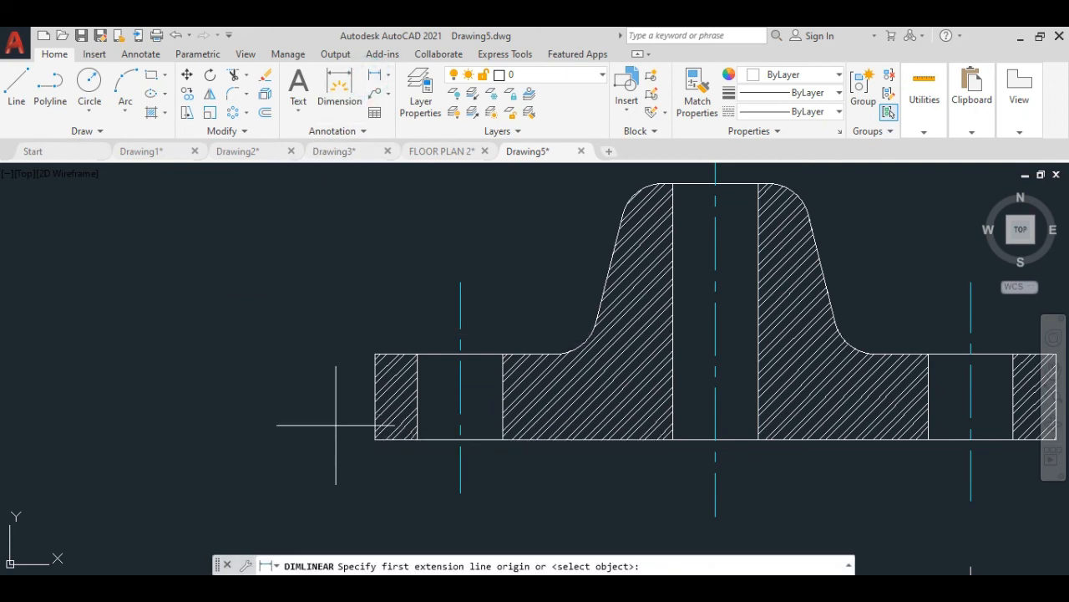
click(375, 438)
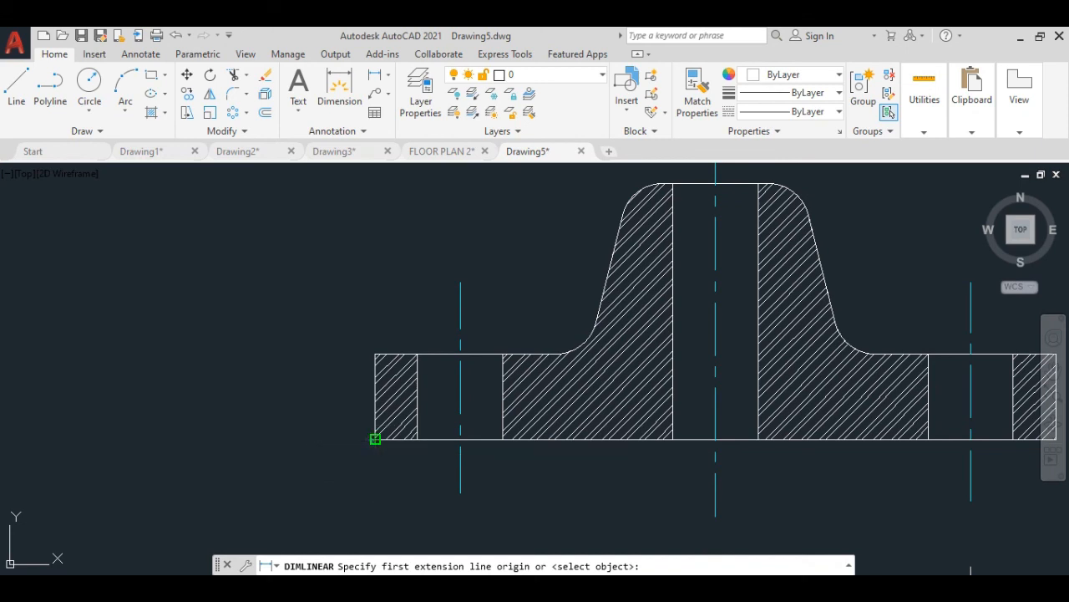
middle_drag(887, 493, 614, 488)
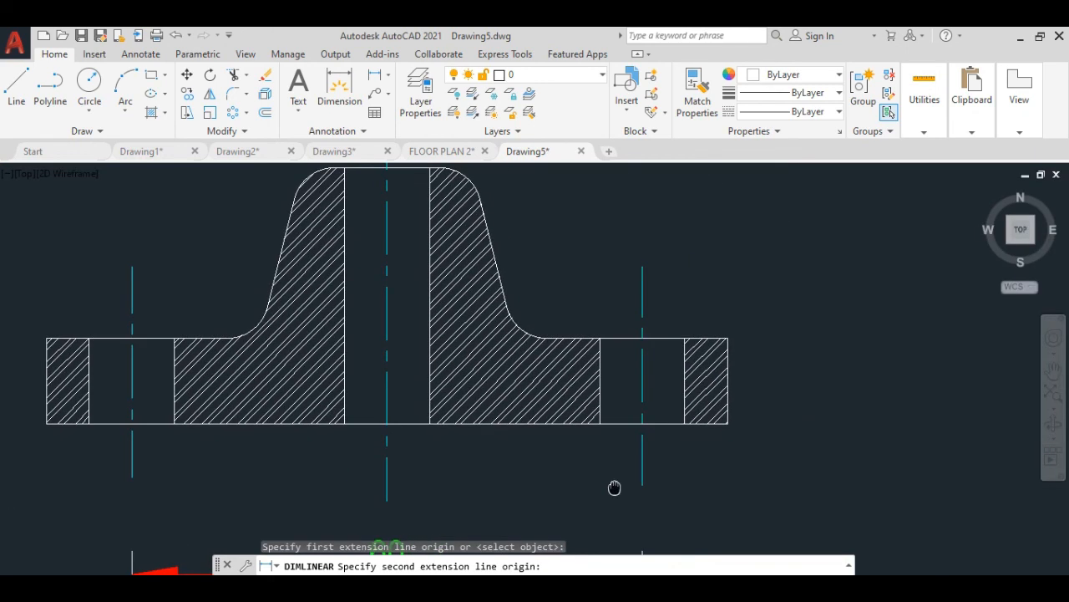
click(727, 424)
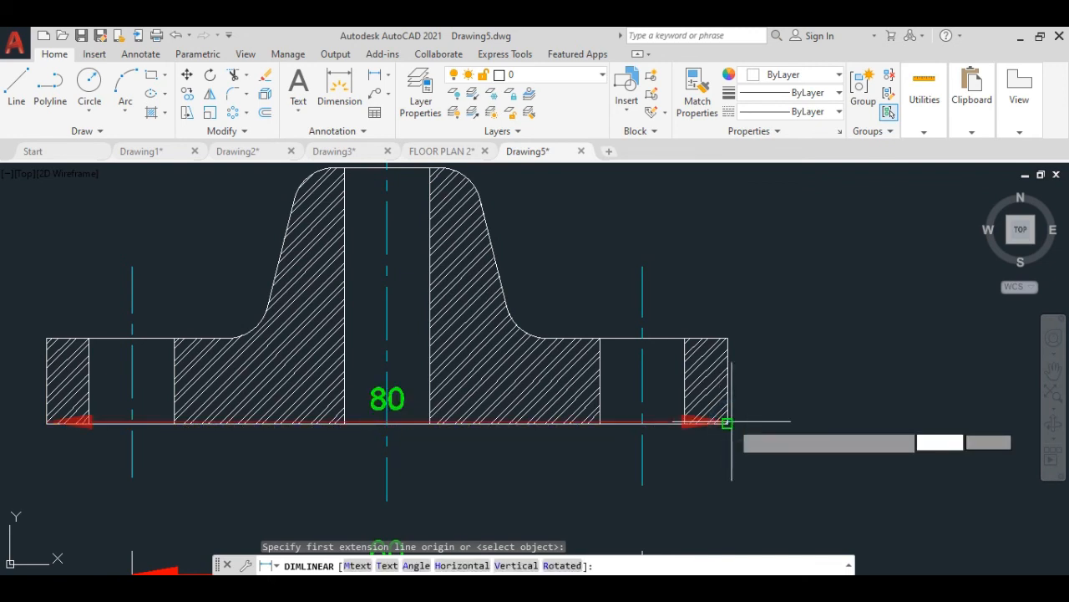
scroll(728, 450, down, 2)
scroll(728, 451, down, 2)
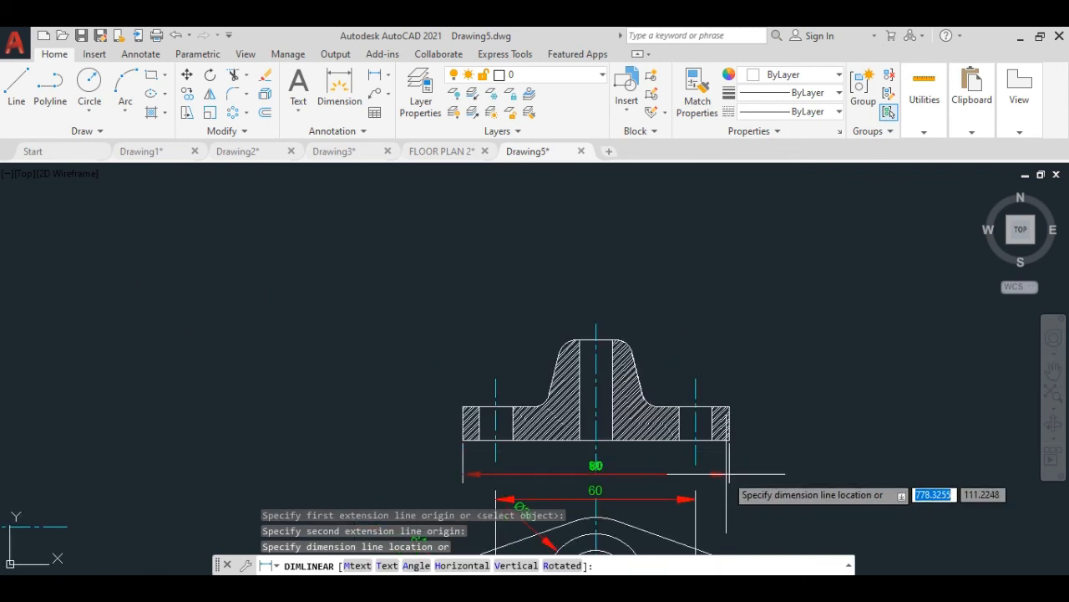
scroll(726, 474, up, 2)
click(733, 470)
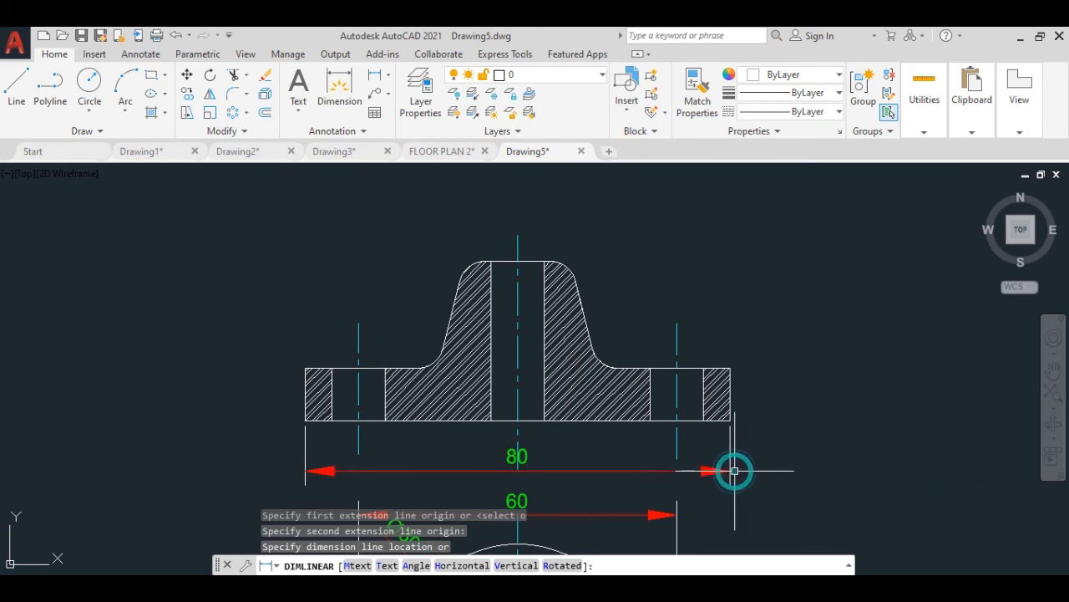
Turn on ortho mode and add a vertical linear dimension for the base thickness, placed to the right of the sectional view.
click(373, 80)
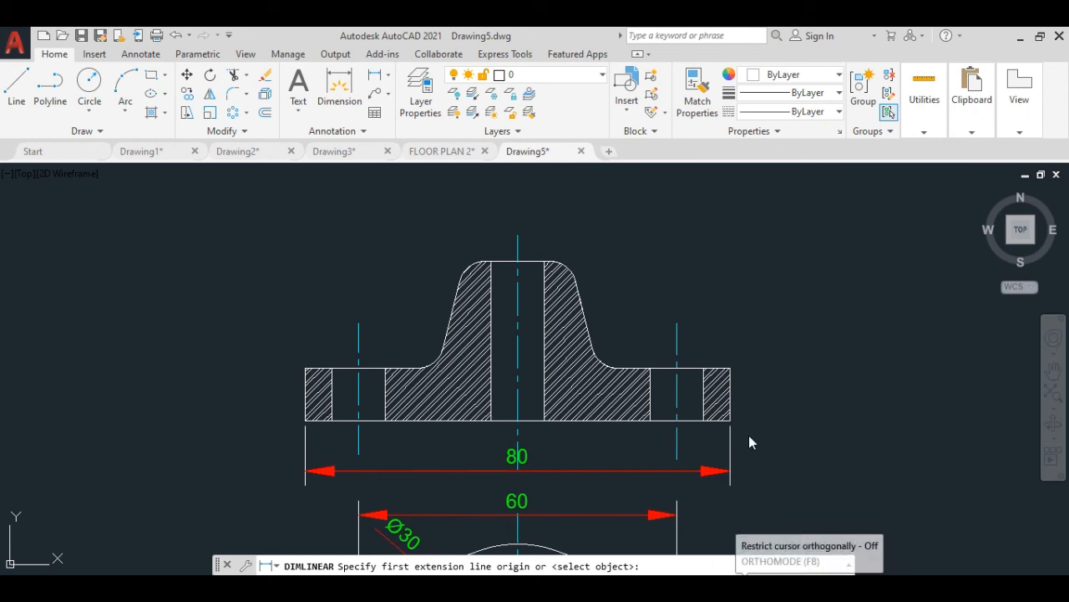
key(F8)
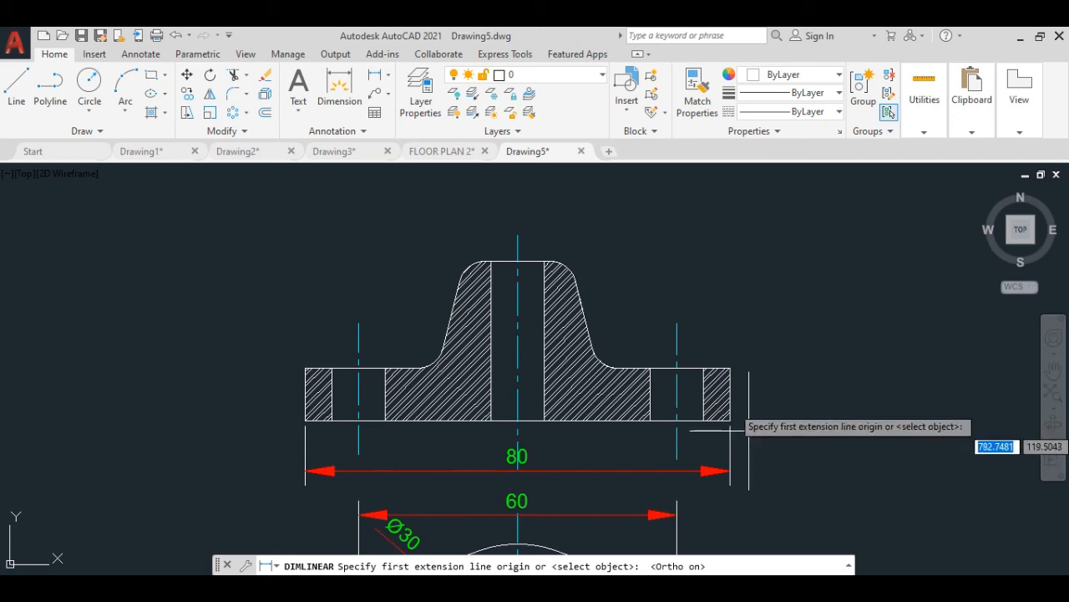
scroll(744, 409, up, 2)
scroll(729, 402, up, 2)
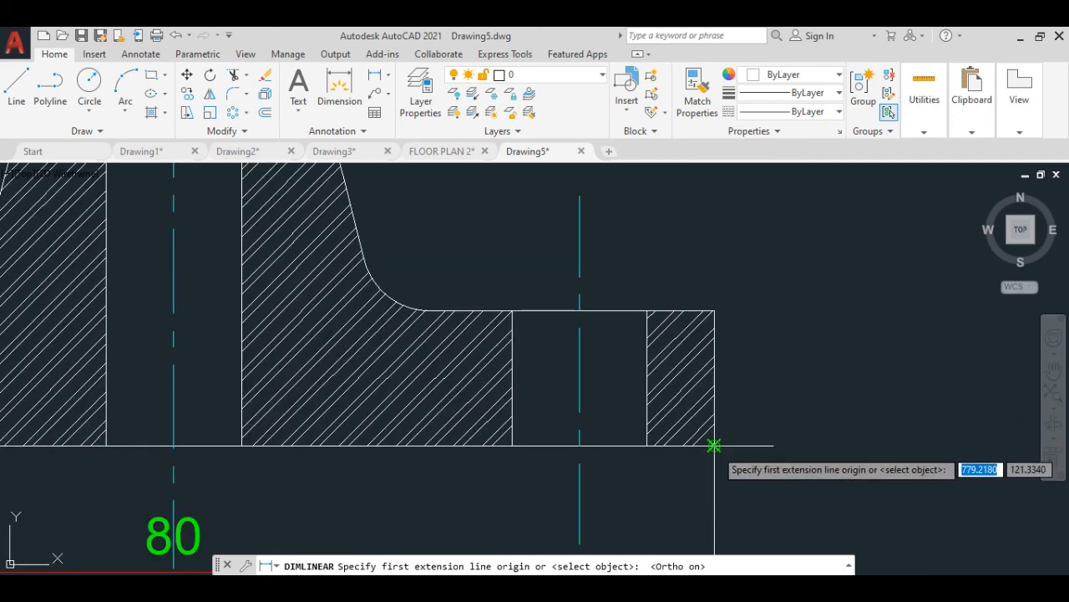
click(714, 445)
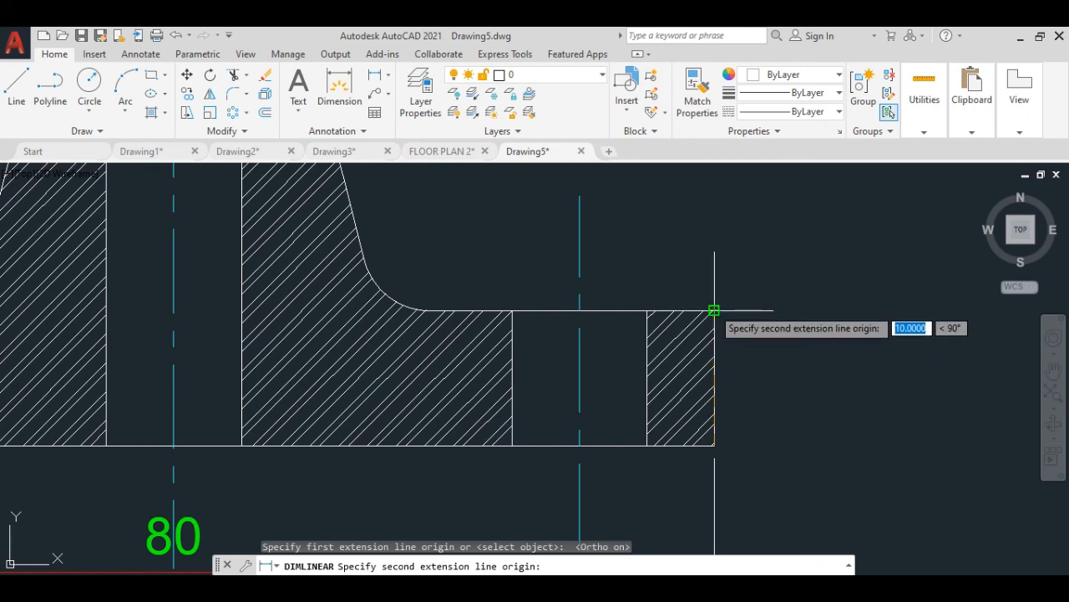
click(713, 310)
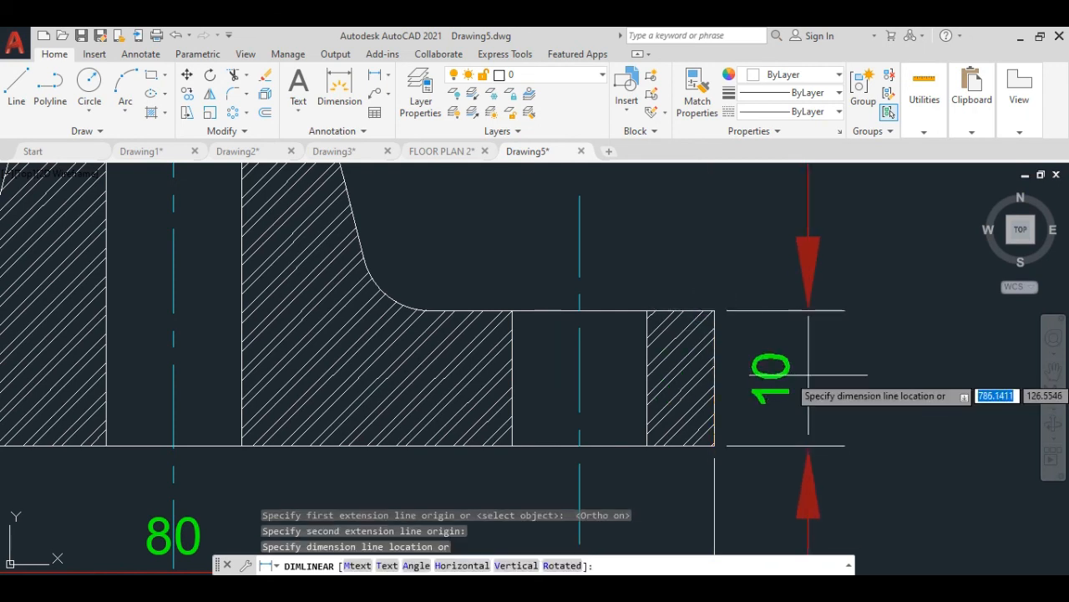
click(823, 374)
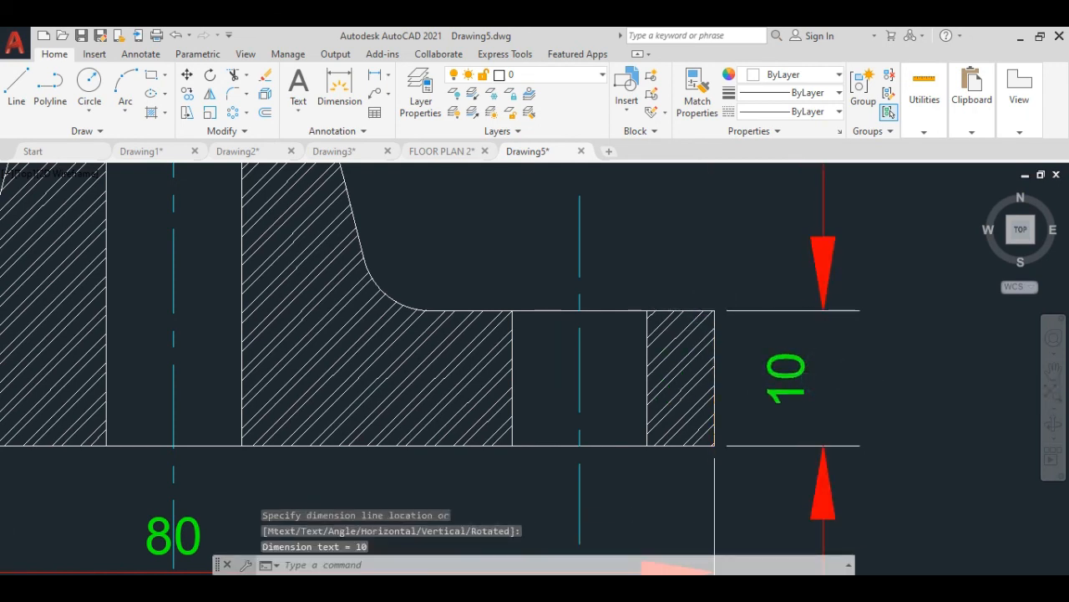
Add a vertical linear dimension for the sectional view's overall height, placed to the left of the part.
scroll(823, 373, down, 4)
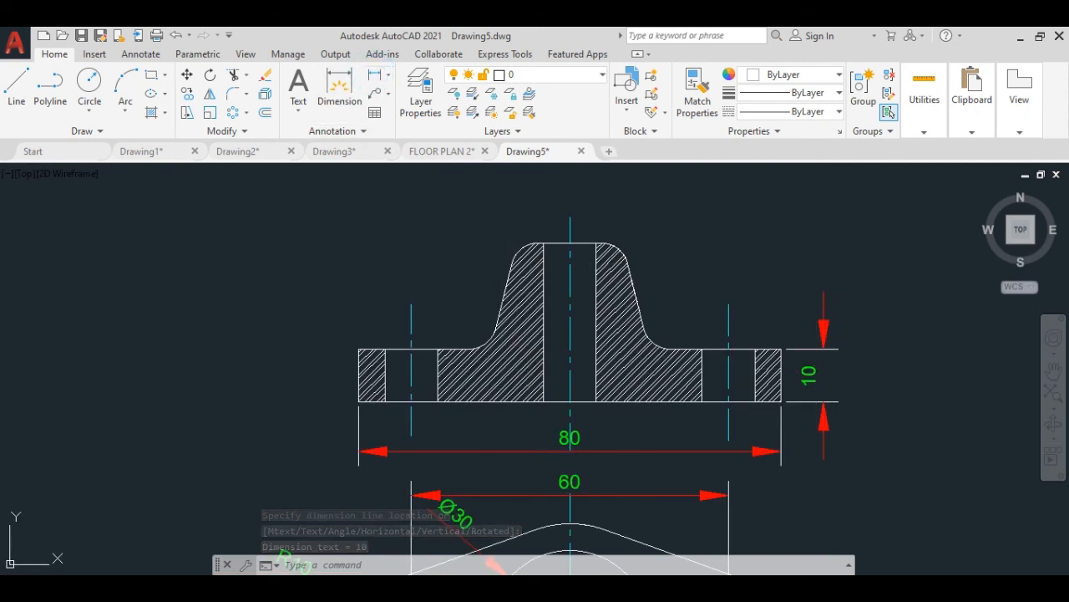
click(569, 400)
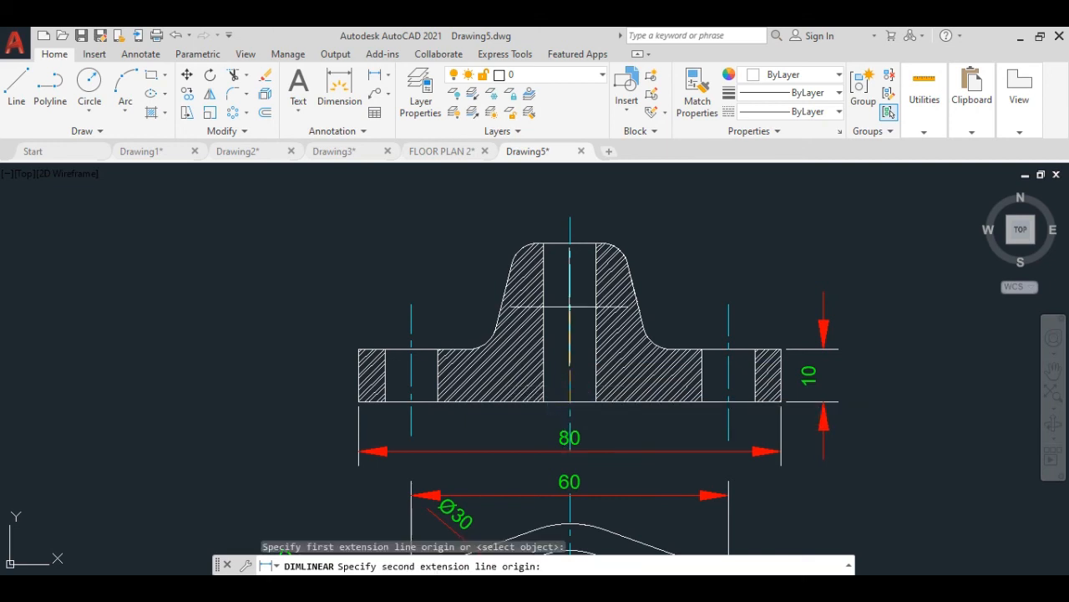
click(570, 242)
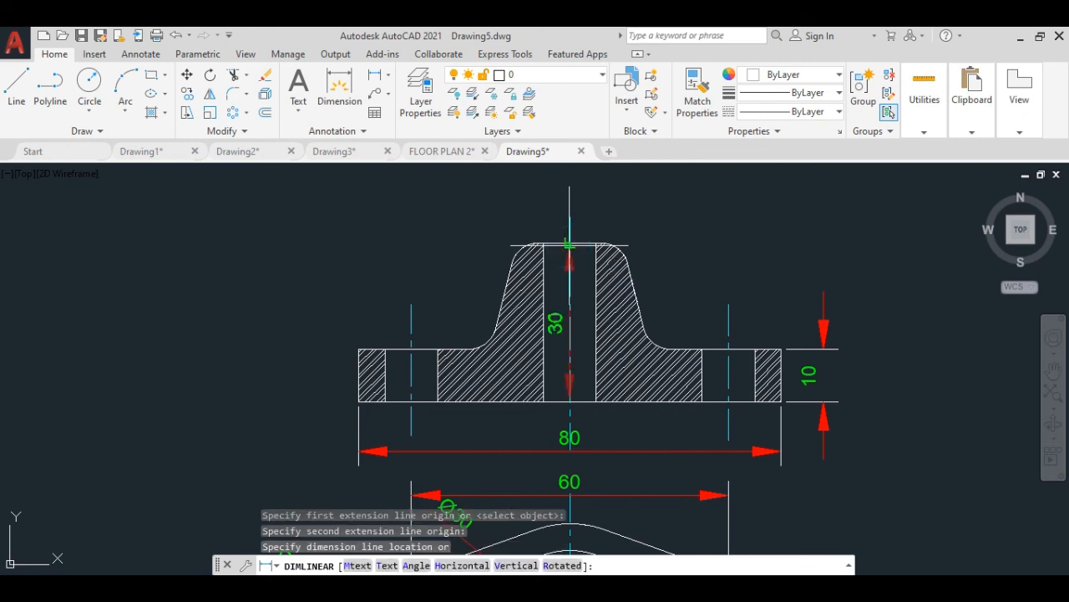
click(283, 317)
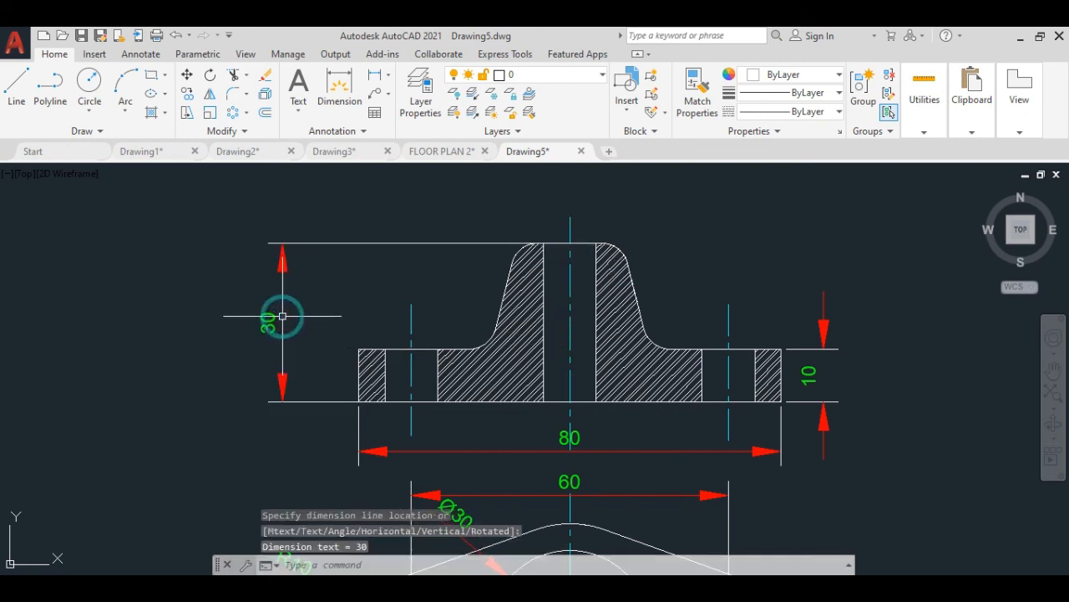
Add a radius dimension to the left fillet between the hub and base in the sectional view, placed to its upper left.
click(389, 76)
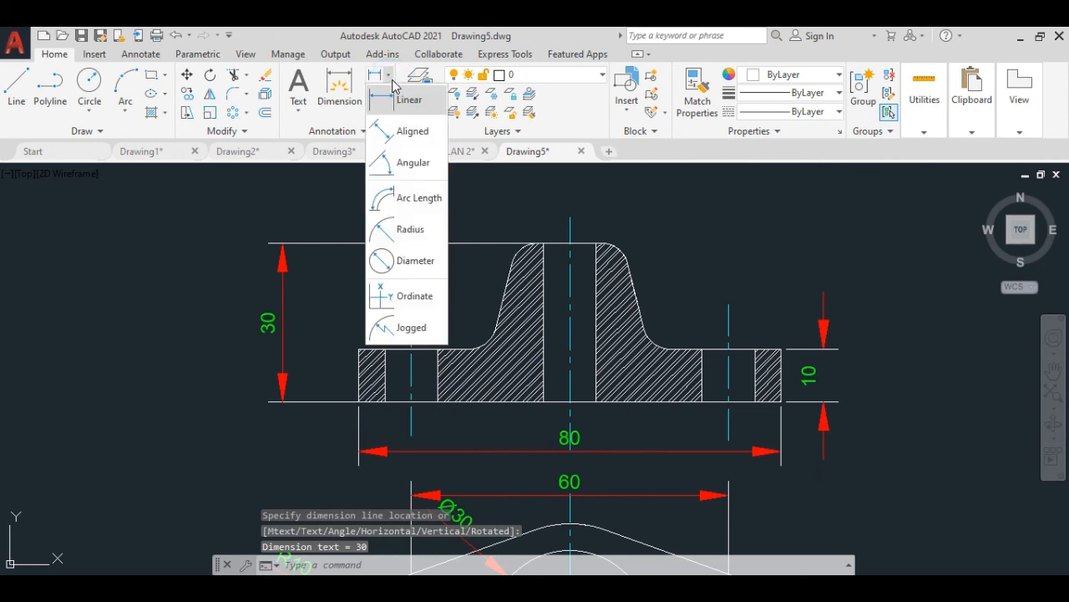
click(416, 227)
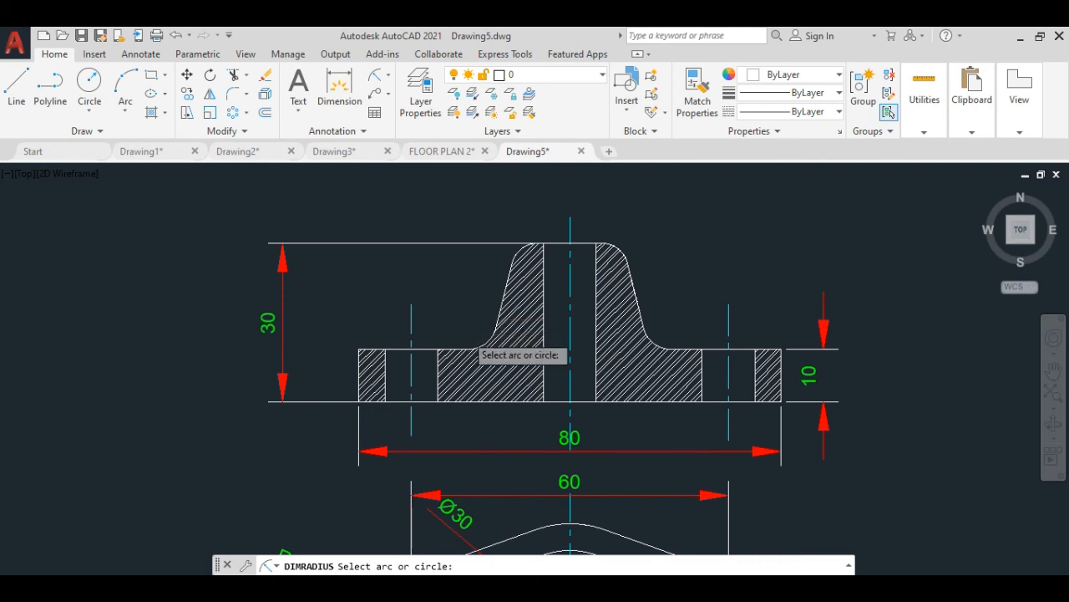
scroll(471, 341, up, 4)
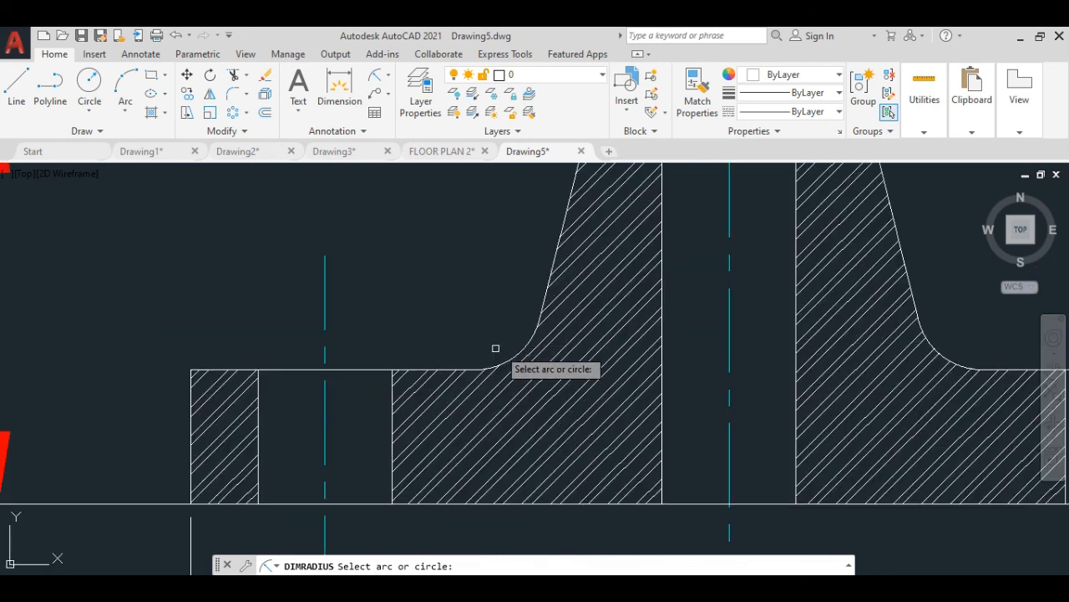
click(512, 356)
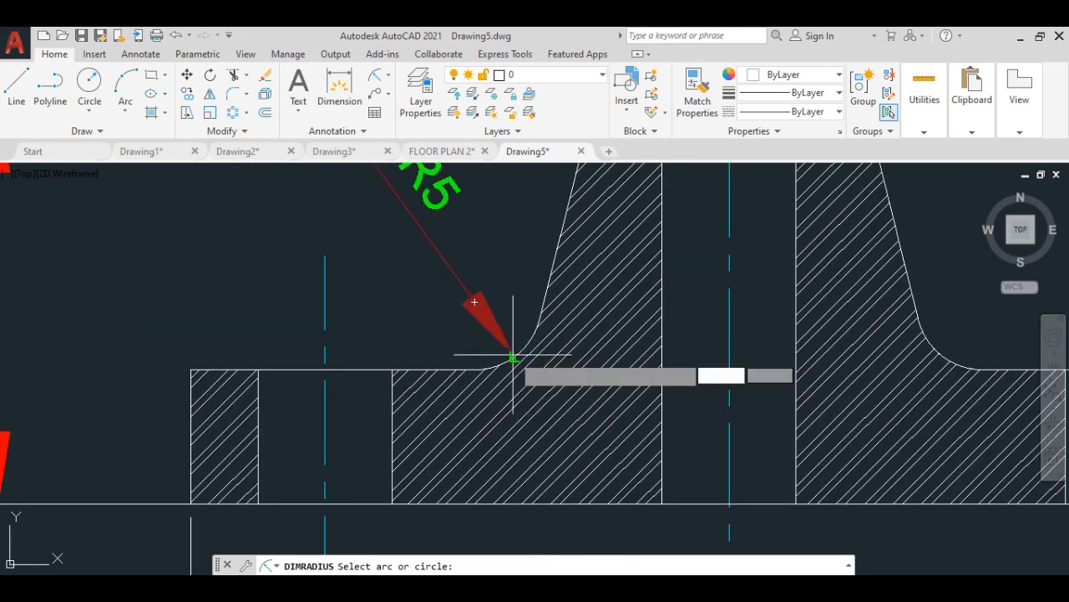
click(493, 343)
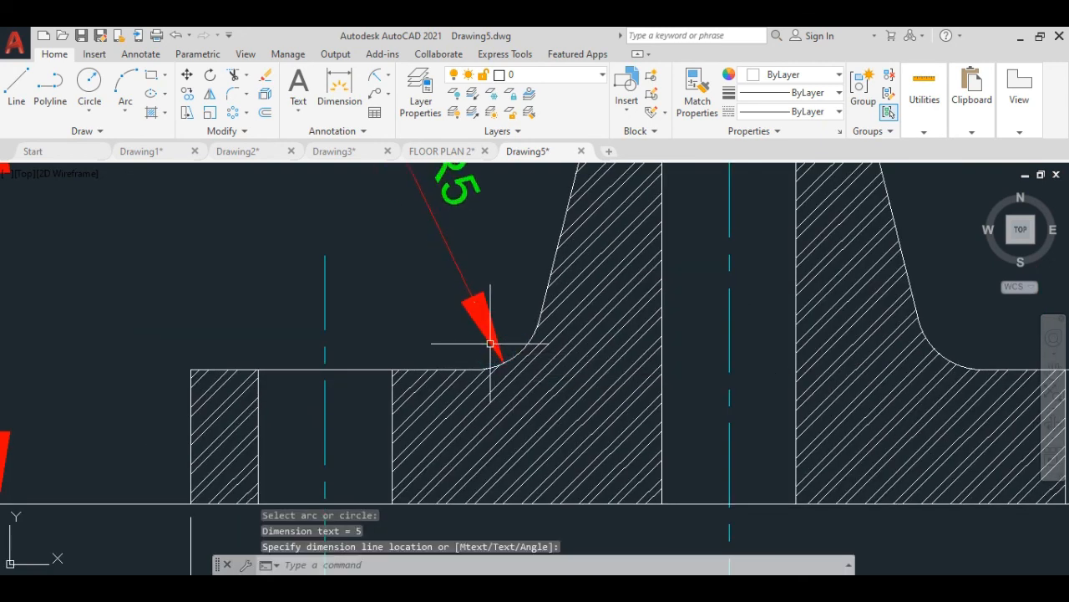
scroll(493, 343, down, 5)
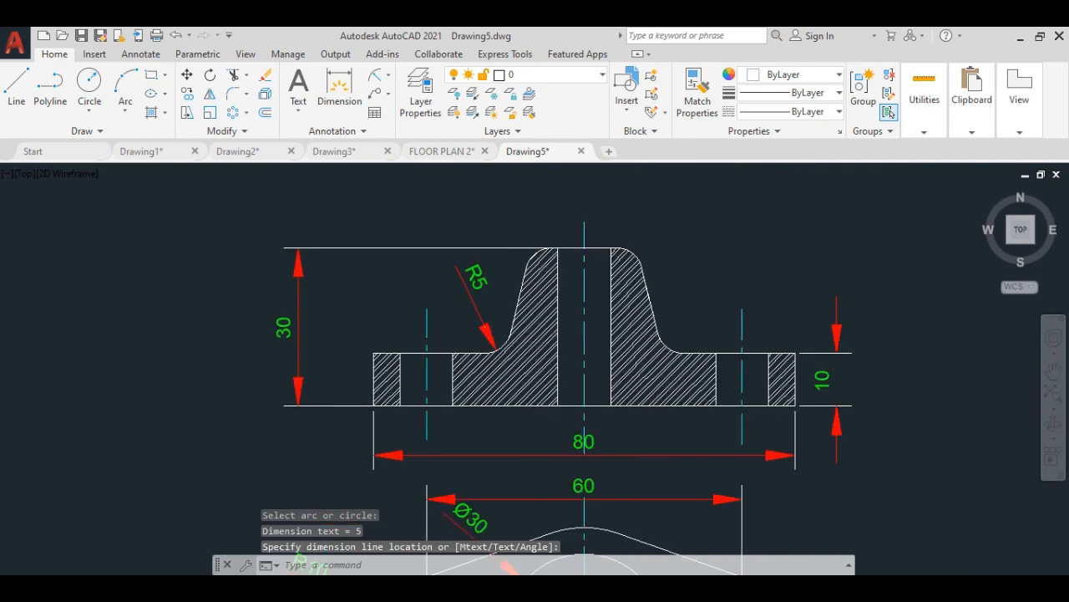
scroll(493, 344, down, 2)
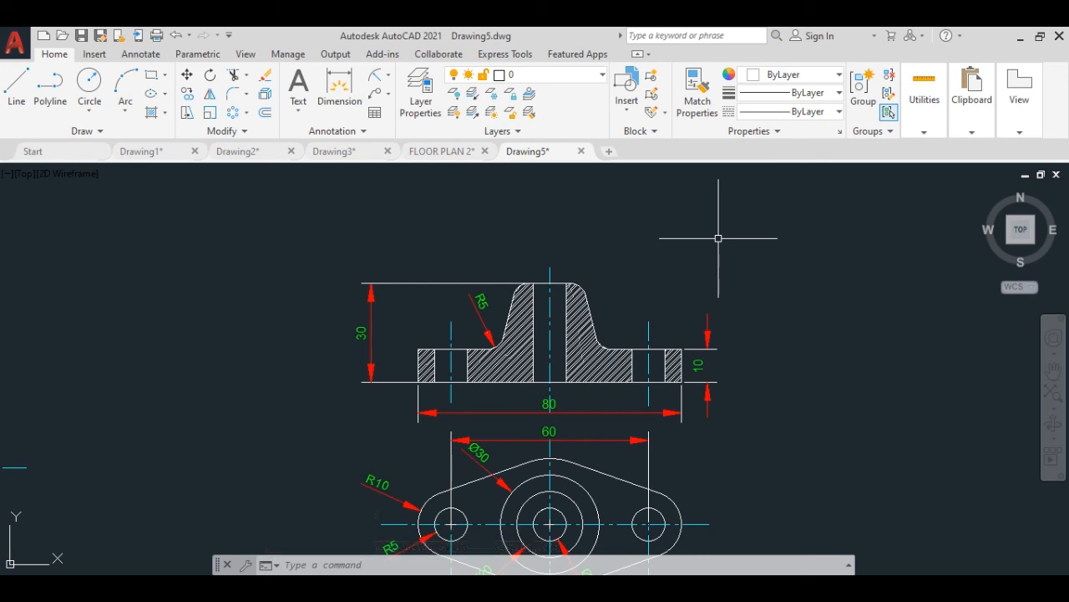
scroll(718, 238, down, 5)
mouse_move(718, 238)
middle_down()
mouse_move(762, 291)
mouse_move(877, 328)
middle_up()
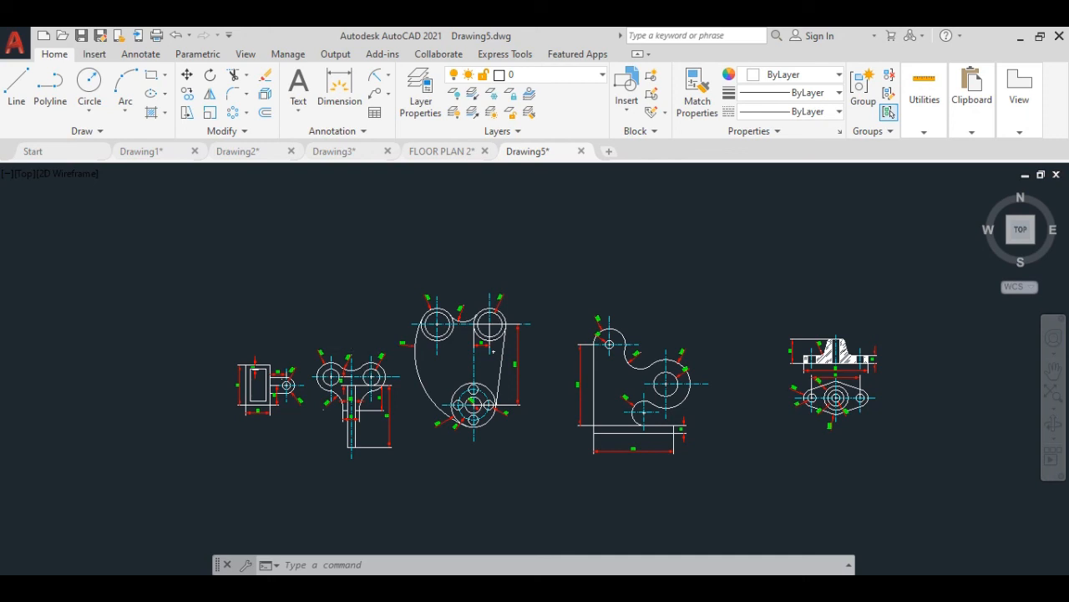
scroll(292, 347, up, 4)
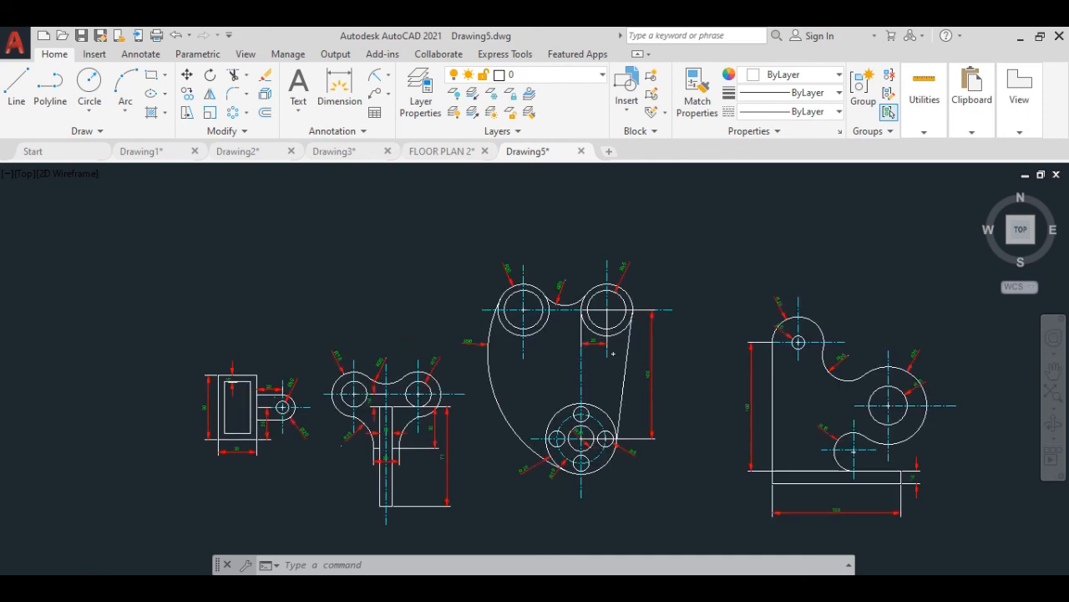